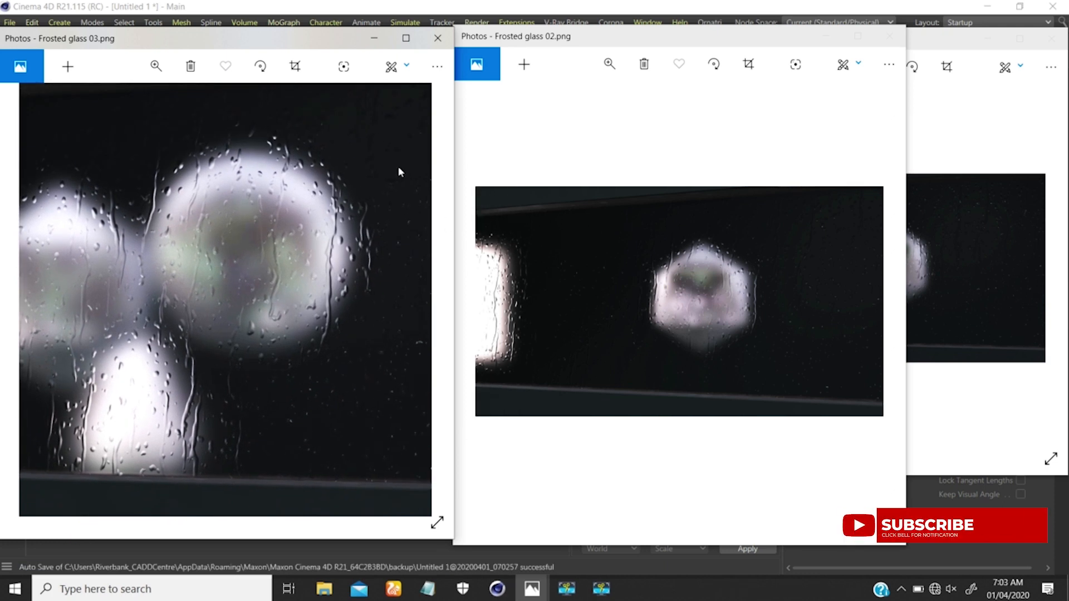
Zoom into the Frosted glass 02 and Frosted glass 01 renders to examine the water droplets and blurred shapes.
left_click(660, 303)
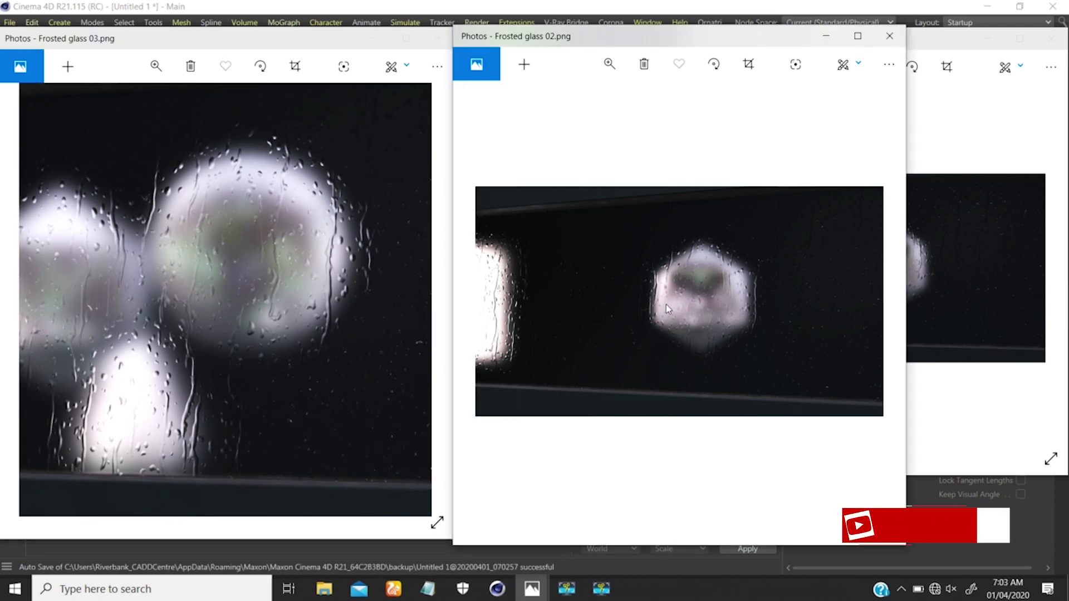
scroll(668, 309, "up", 5)
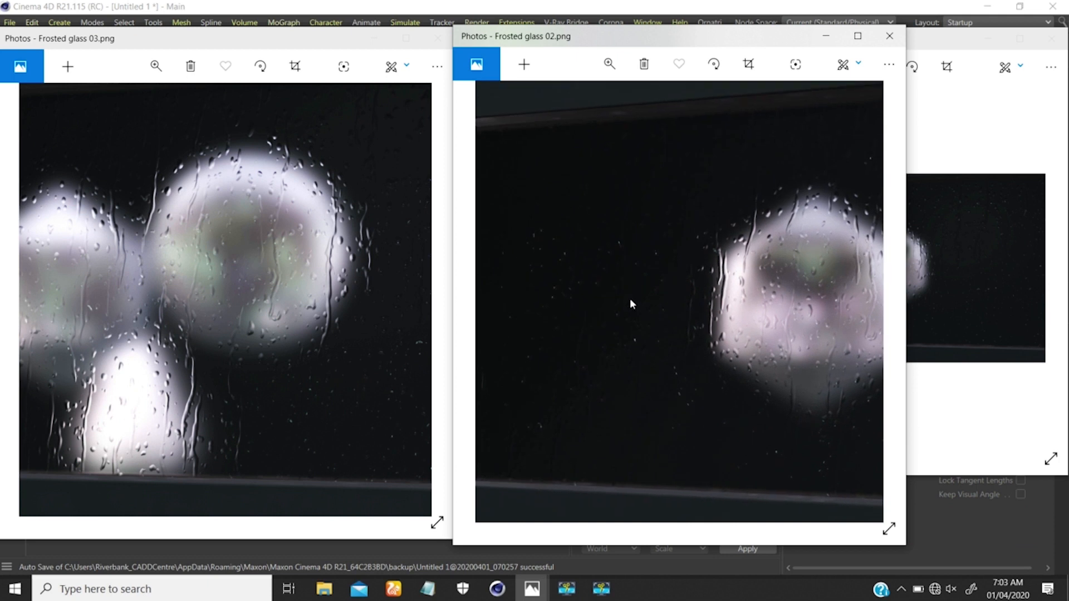
left_click_drag(630, 300, 644, 279)
left_click_drag(735, 291, 576, 293)
left_click_drag(512, 287, 631, 255)
left_click_drag(680, 302, 596, 300)
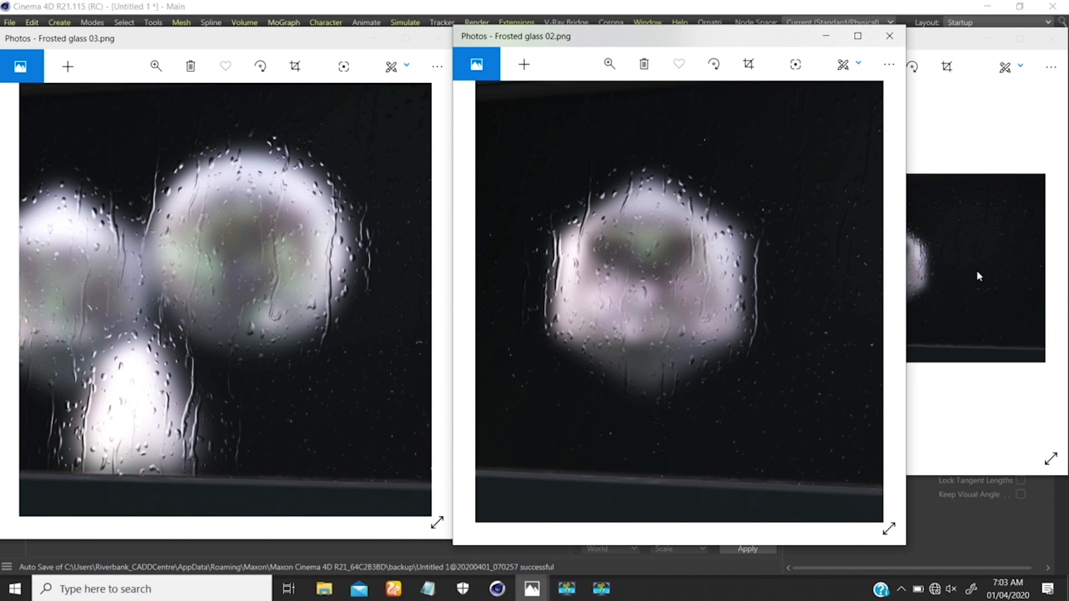
left_click(961, 274)
left_click(879, 259)
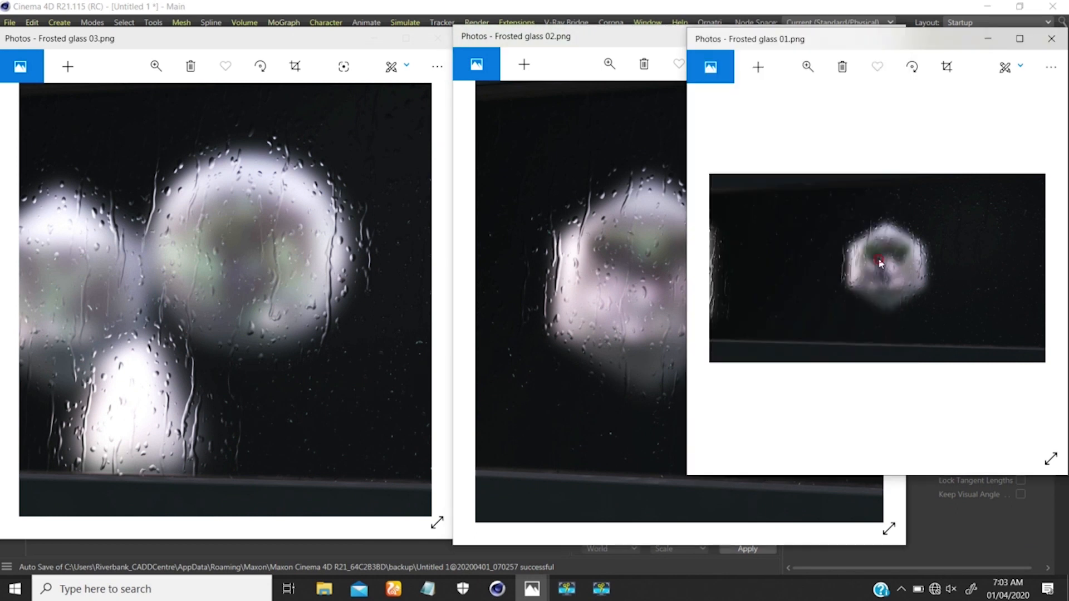
scroll(870, 259, "up", 3)
left_click_drag(835, 262, 924, 275)
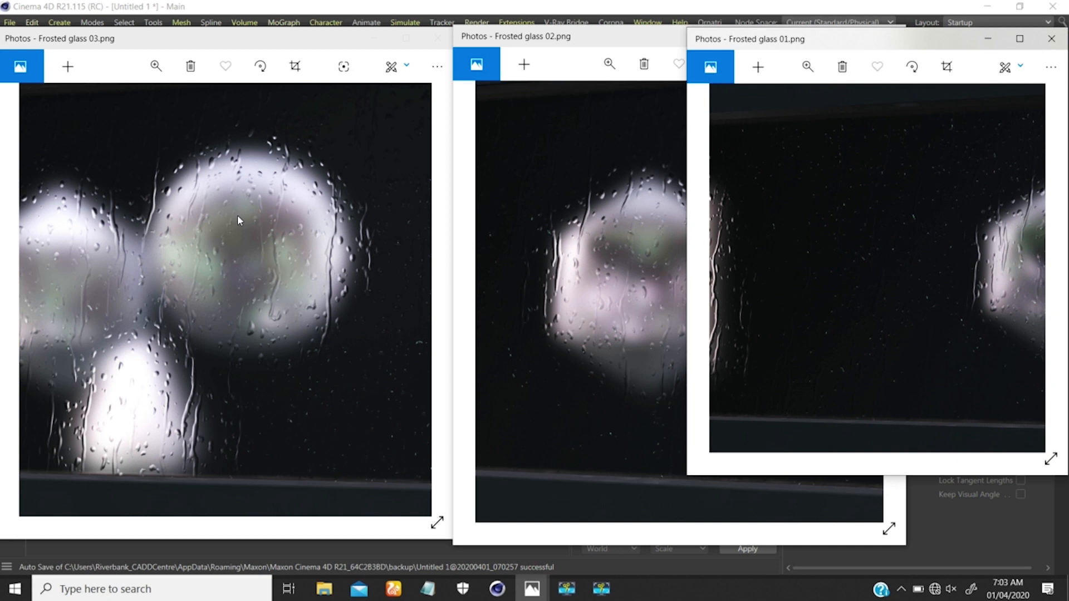
Compare the glass blur and droplet detail across the three frosted glass renders, centring the shapes in each image.
left_click_drag(256, 226, 223, 223)
mouse_move(606, 277)
left_mouse_down()
mouse_move(536, 271)
mouse_move(624, 274)
left_mouse_up()
mouse_move(540, 268)
left_mouse_down()
mouse_move(592, 275)
mouse_move(537, 267)
left_mouse_up()
left_click_drag(582, 273, 532, 262)
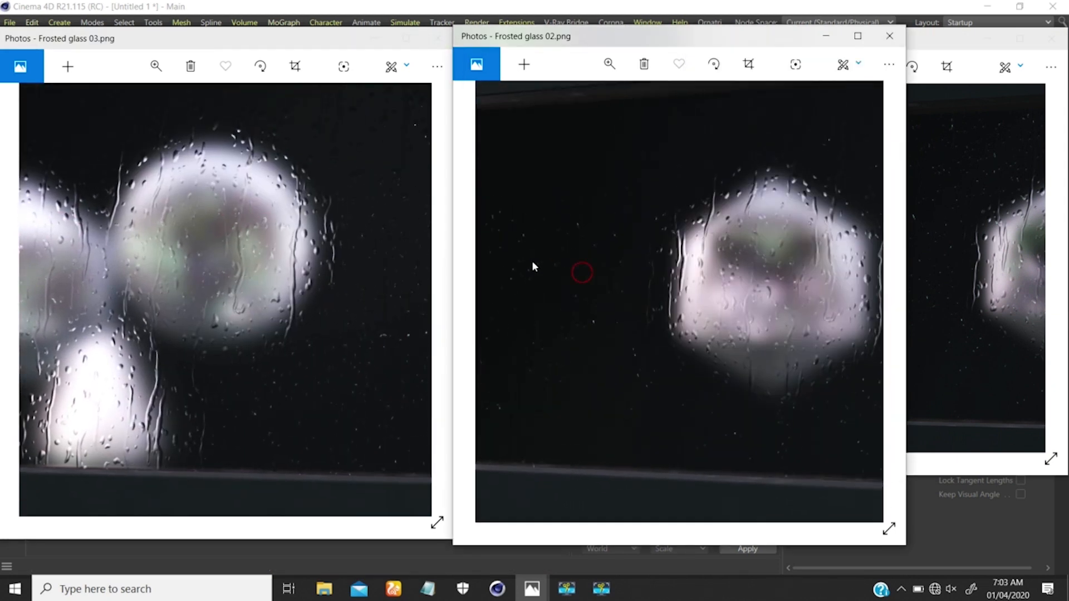
left_click_drag(976, 302, 860, 271)
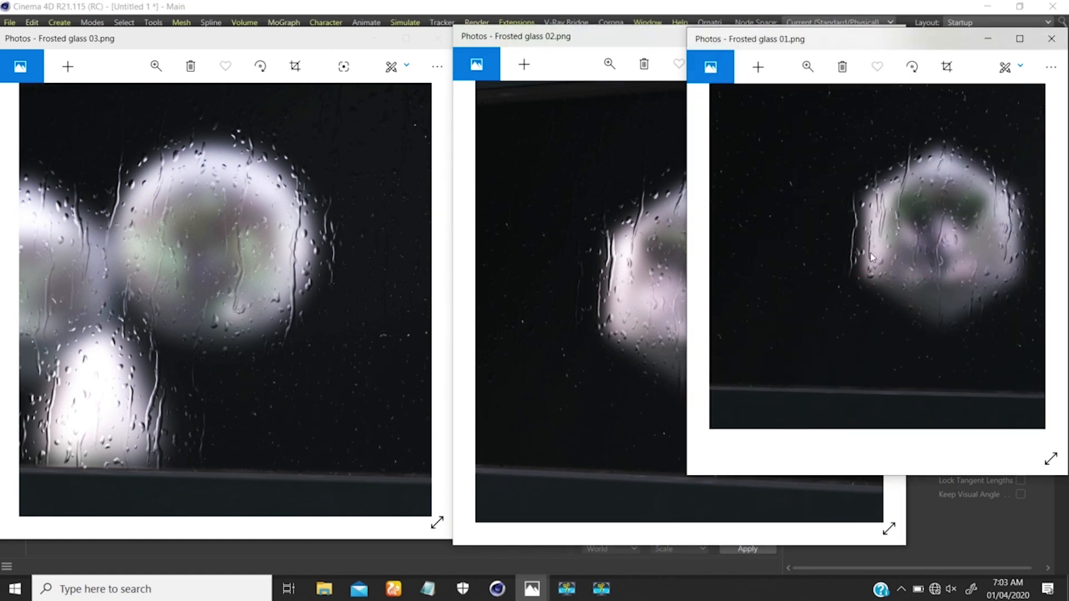
left_click_drag(935, 268, 885, 264)
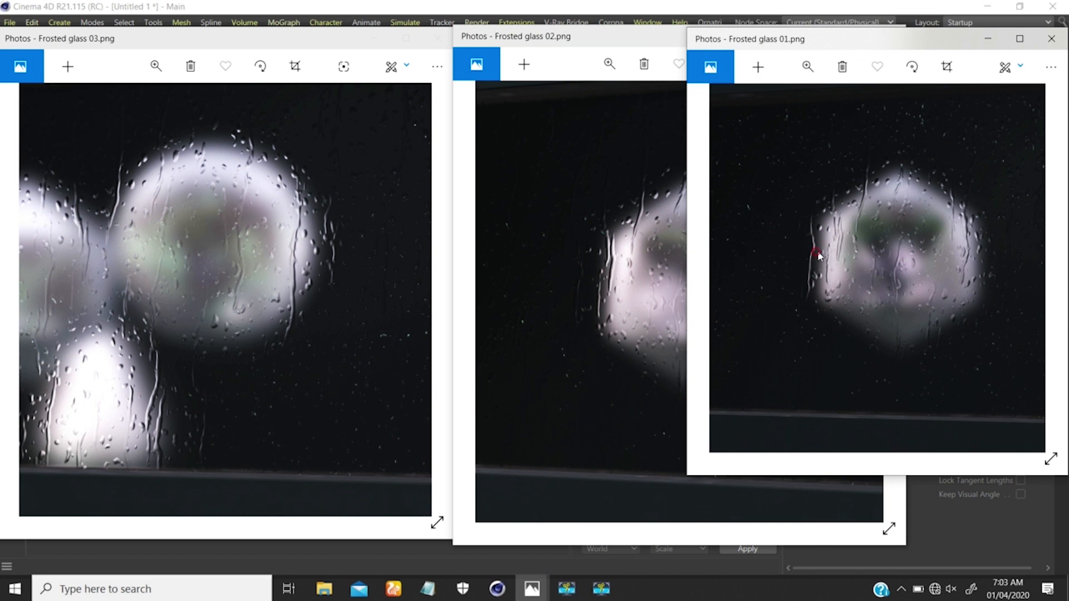
left_click(559, 250)
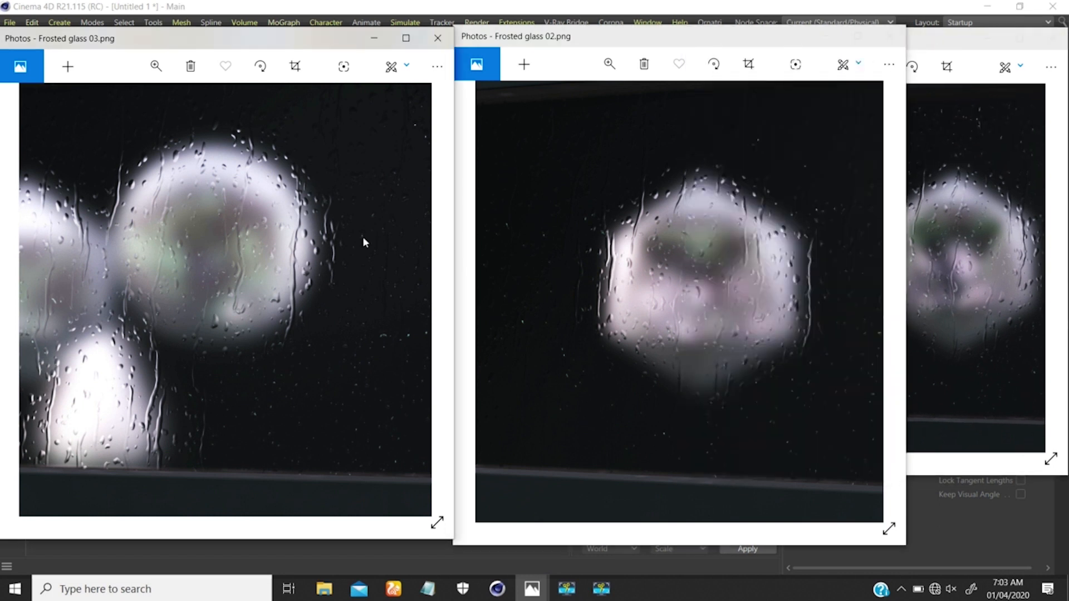
left_click(948, 286)
left_click(556, 243)
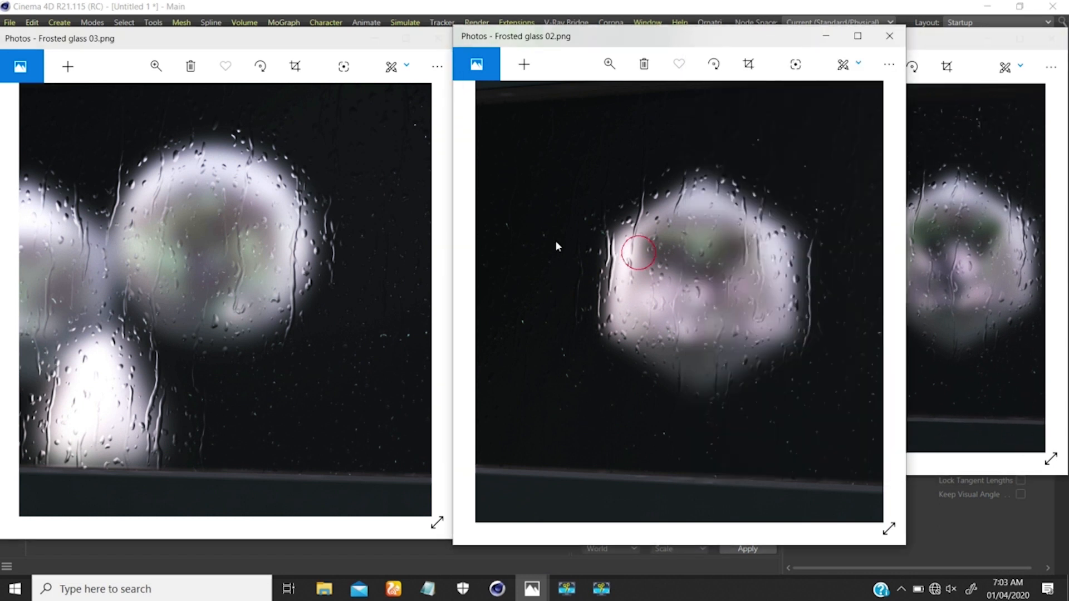
left_click(946, 299)
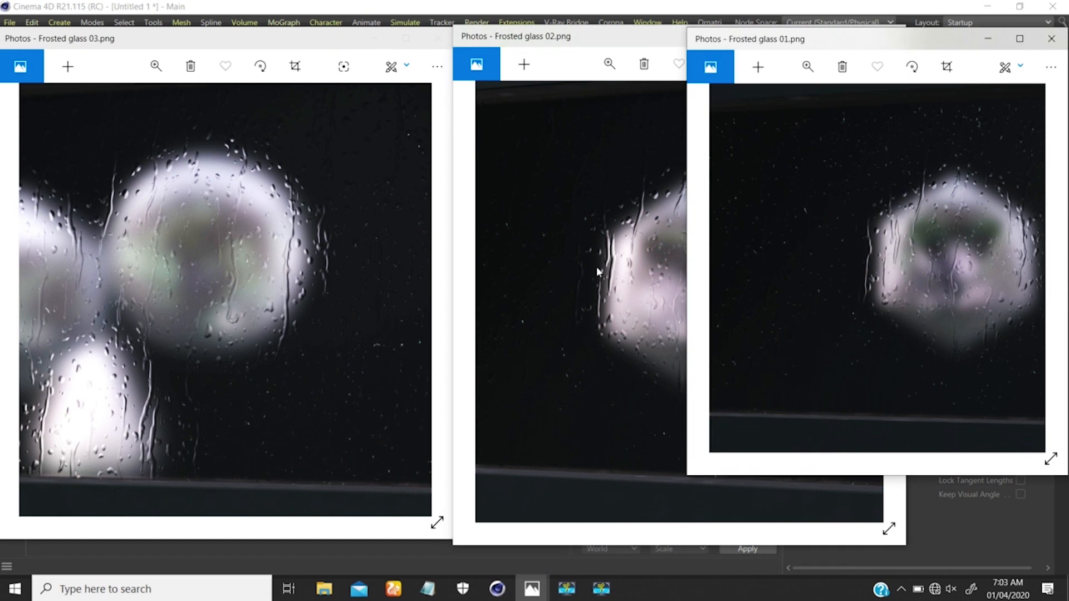
left_click(573, 263)
left_click(359, 237)
left_click(682, 261)
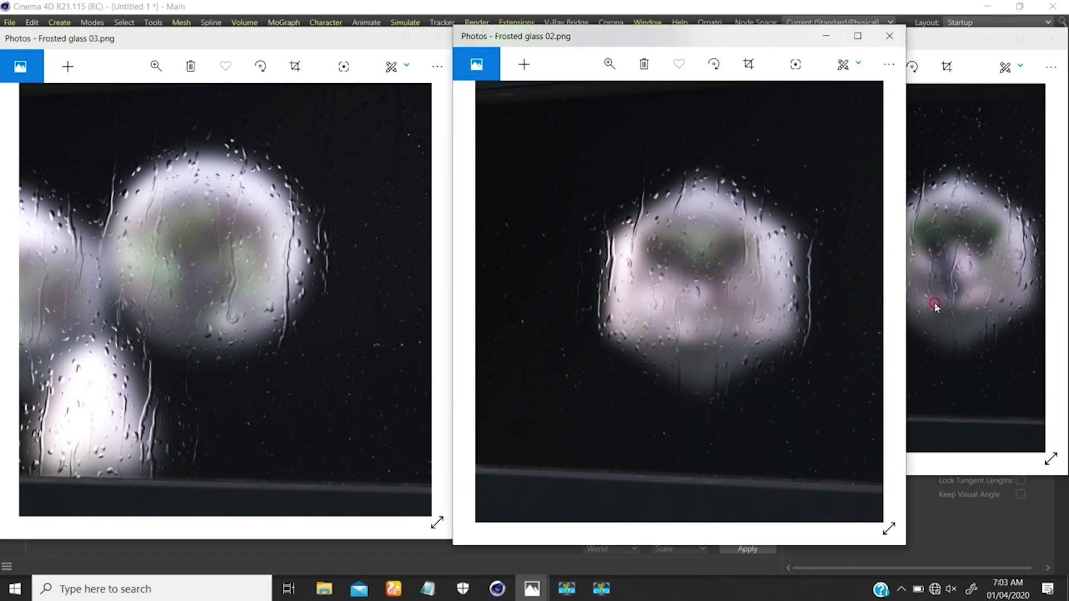
left_click(914, 309)
left_click(613, 274)
left_click(342, 248)
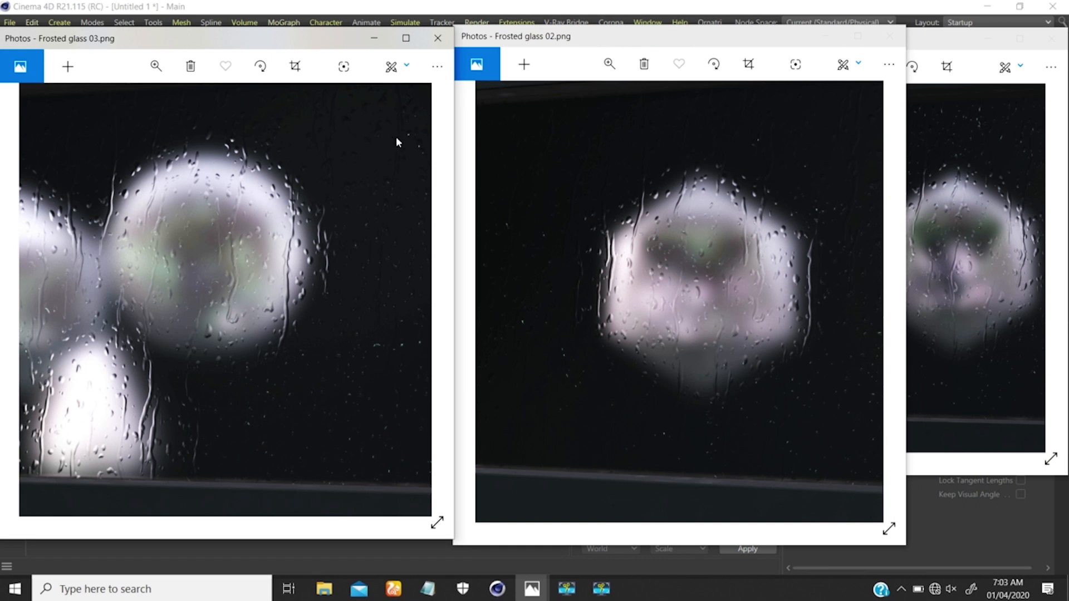
Minimize the three frosted glass reference images to return to the Cinema 4D scene.
left_click(373, 39)
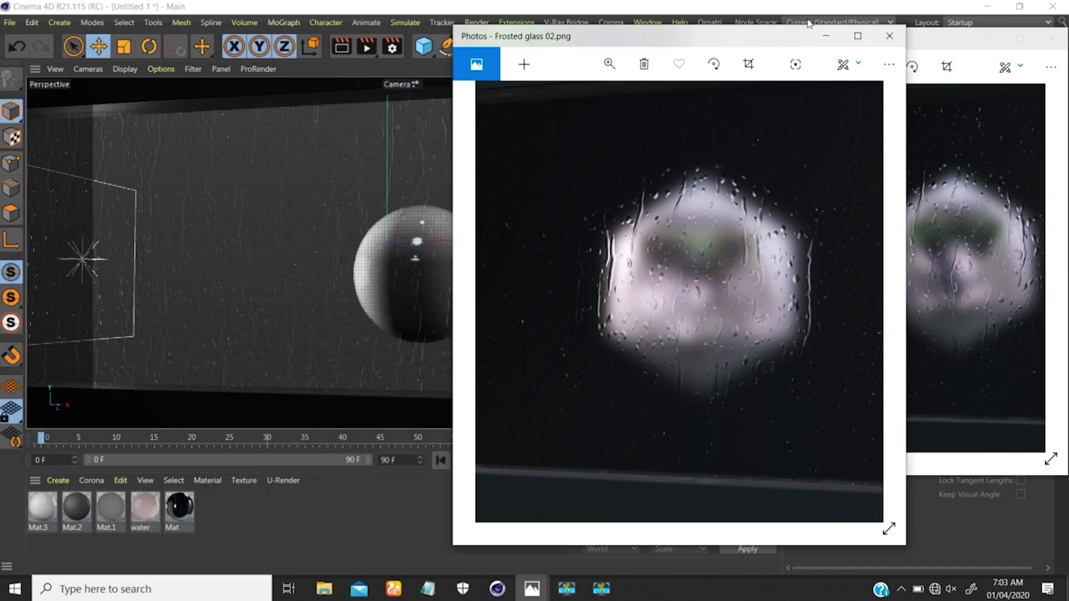
left_click(826, 36)
left_click(988, 39)
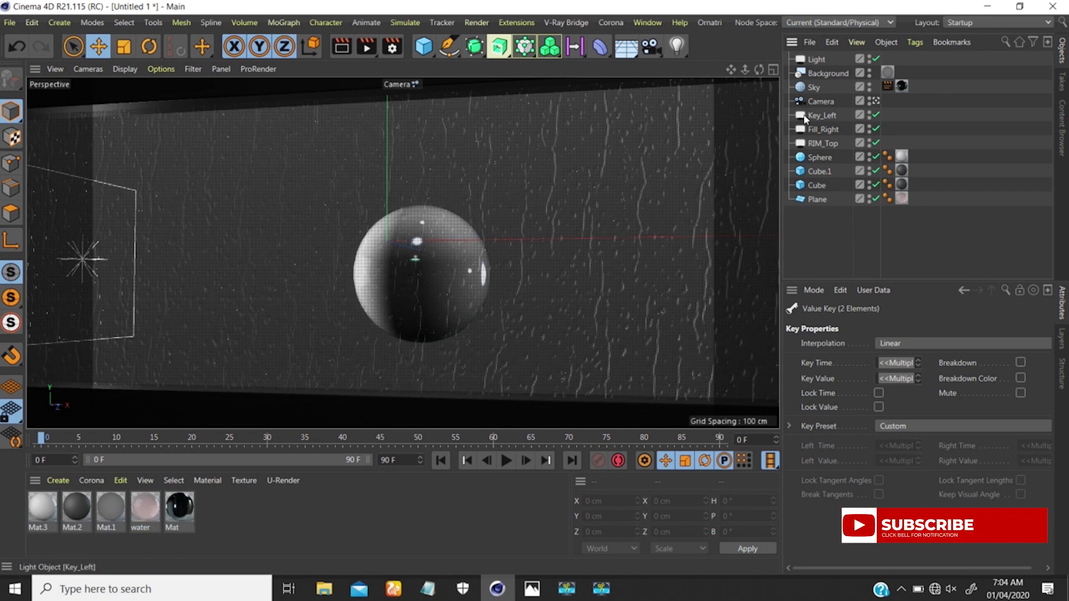
Leave the scene camera's view and show the whole setup of camera, glass plane, sphere and lights from the side.
left_click(875, 100)
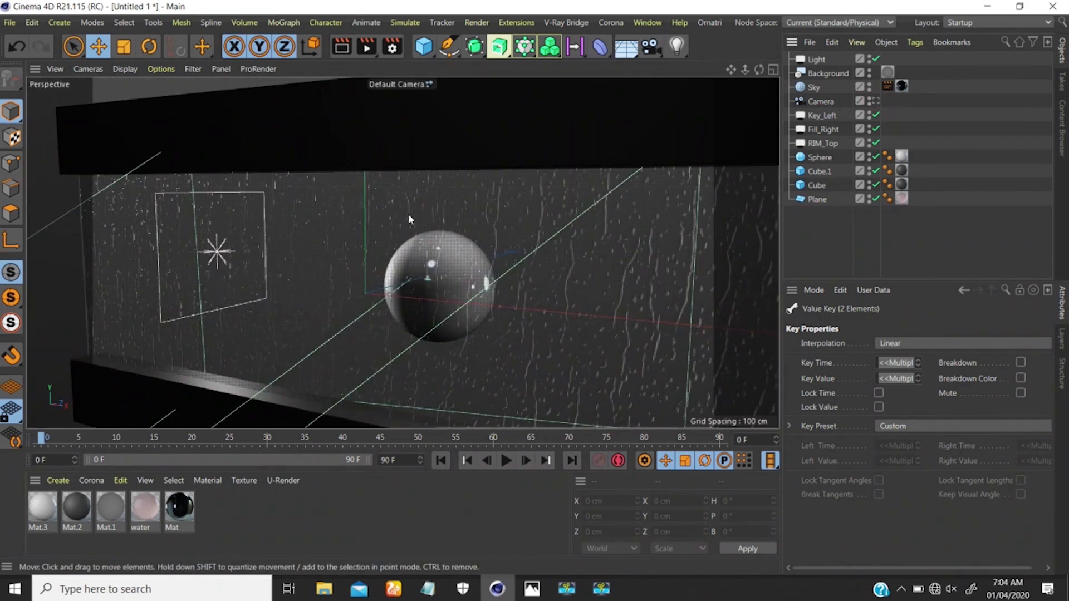
scroll(400, 222, "down", 5)
left_click_drag(455, 209, 419, 224, "alt")
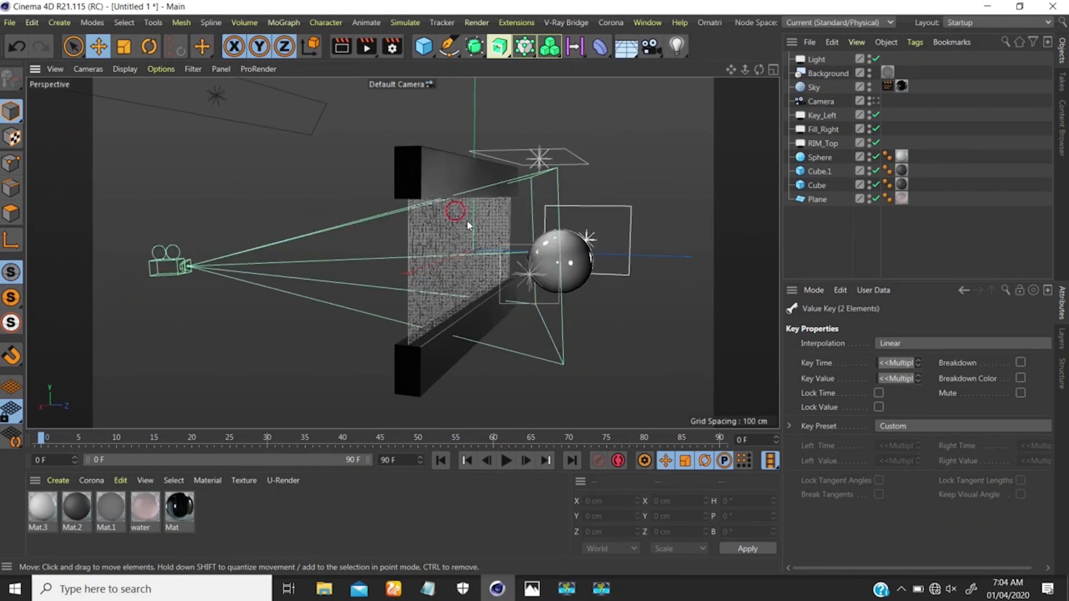
left_click_drag(467, 222, 586, 239, "alt")
Disable the Key_Left, Fill_Right and RIM_Top area lights around the sphere.
left_click(639, 214)
left_click(641, 260)
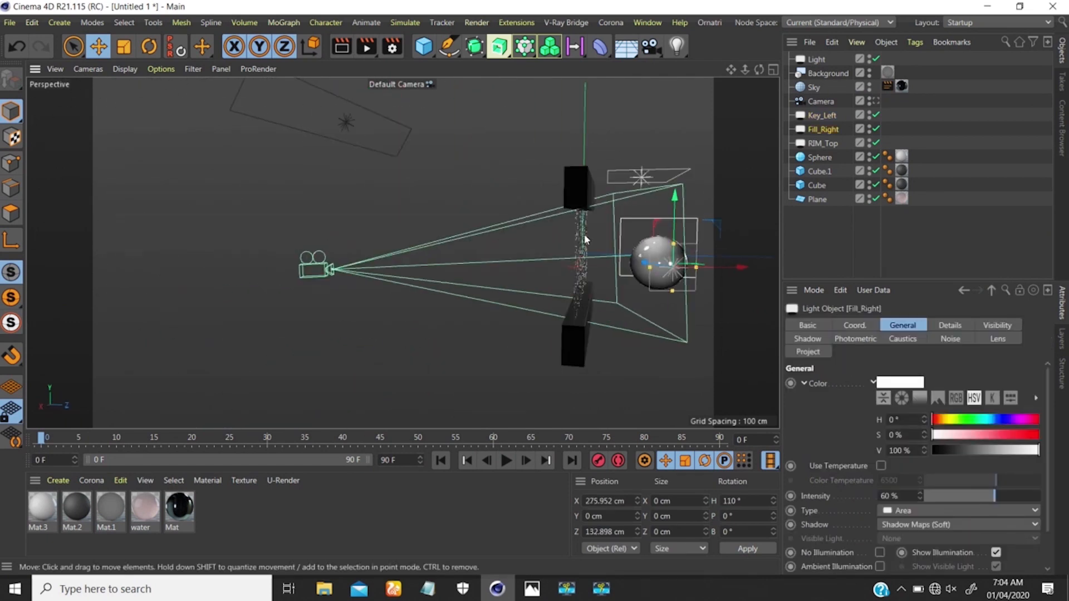
left_click(875, 114)
left_click(875, 129)
left_click(876, 143)
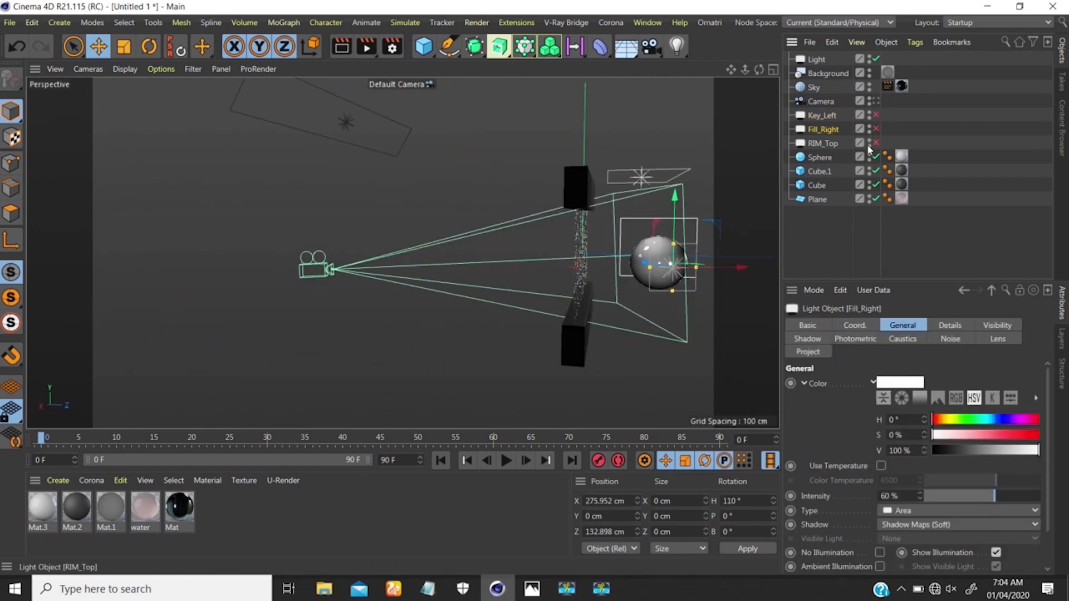
Select the area light above the camera and disable it.
left_click_drag(543, 197, 331, 154, "alt")
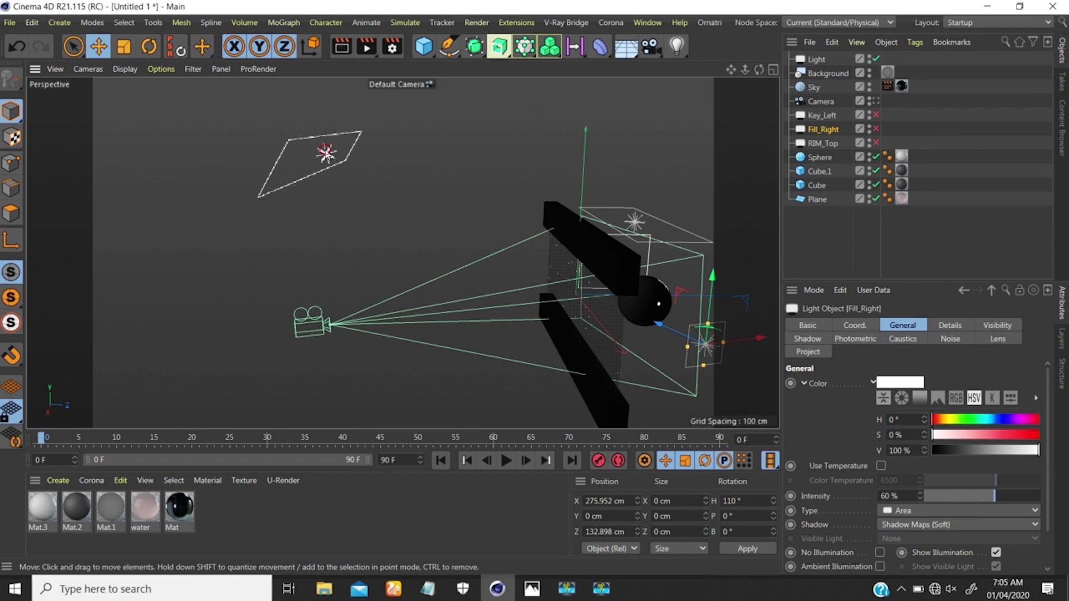
left_click(325, 152)
left_click_drag(406, 218, 345, 232, "alt")
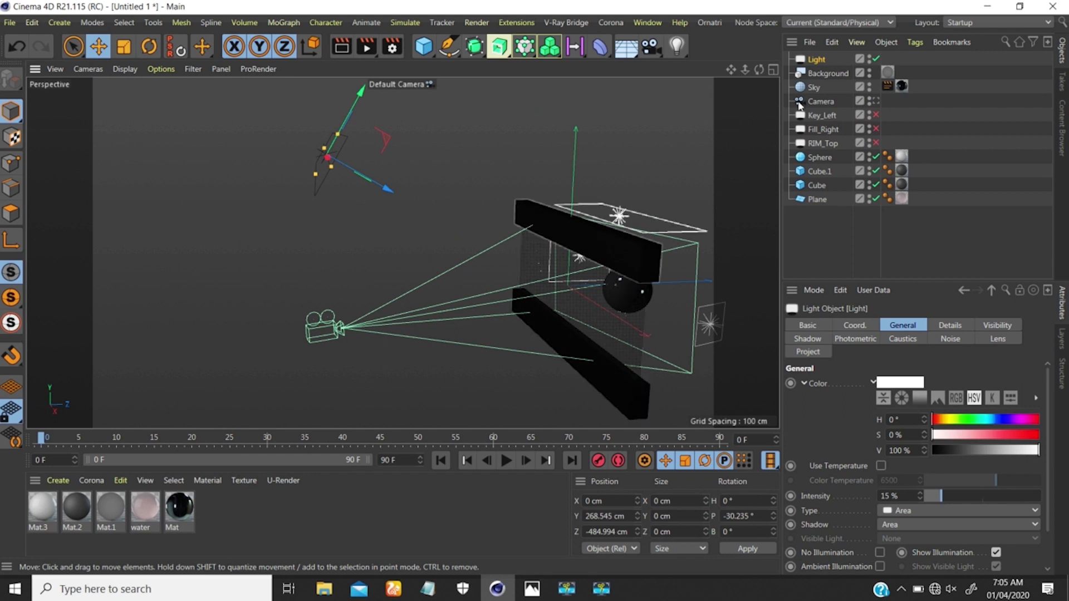
left_click(876, 58)
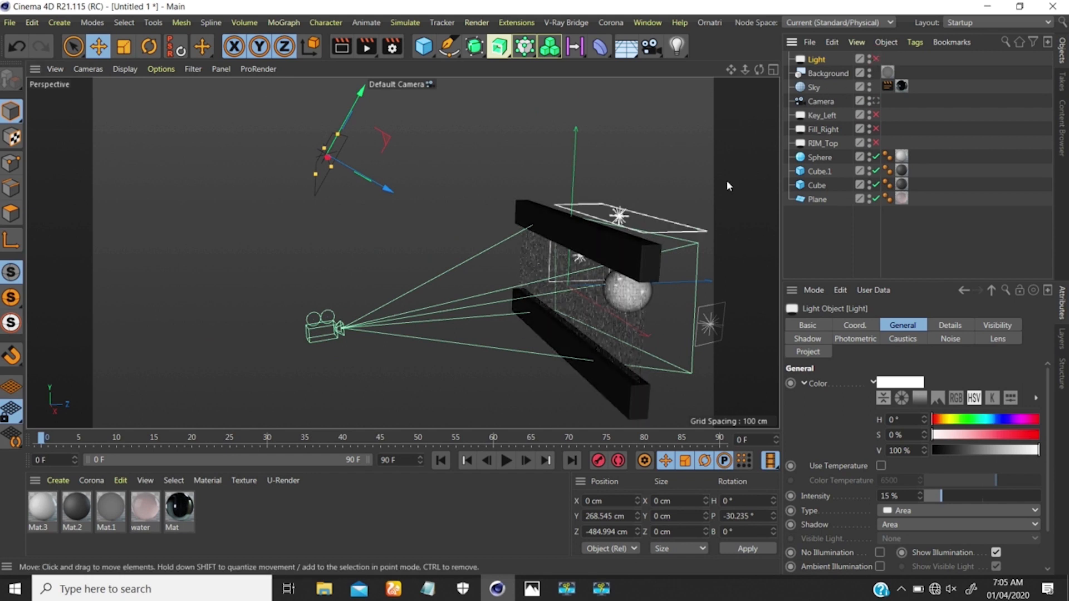
left_click_drag(513, 245, 570, 238, "alt")
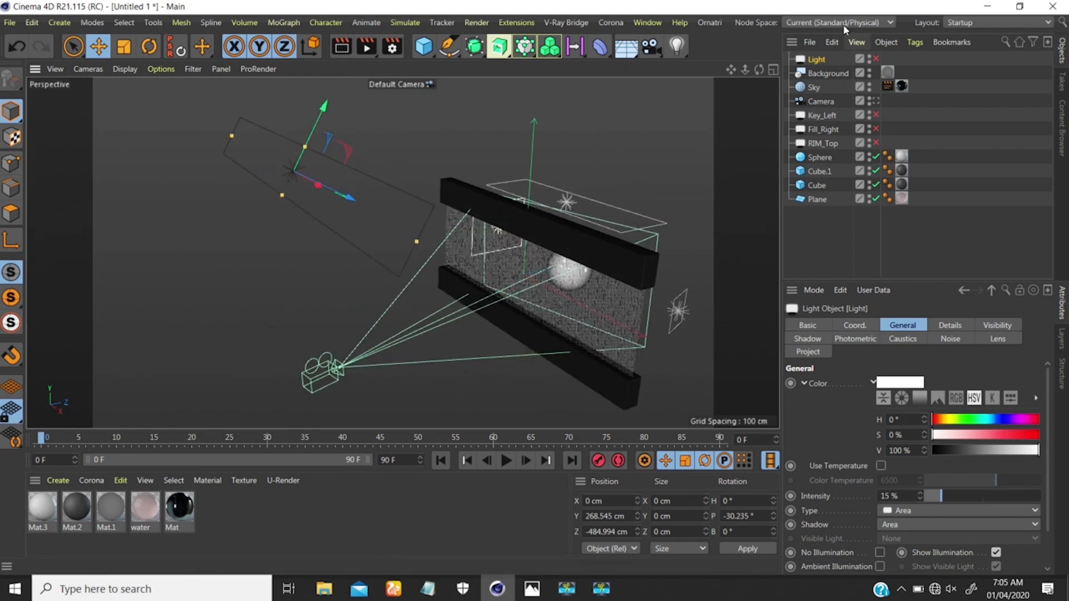
Inspect the Sky object, its Mat material's channels and its Compositing tag settings.
left_click(814, 87)
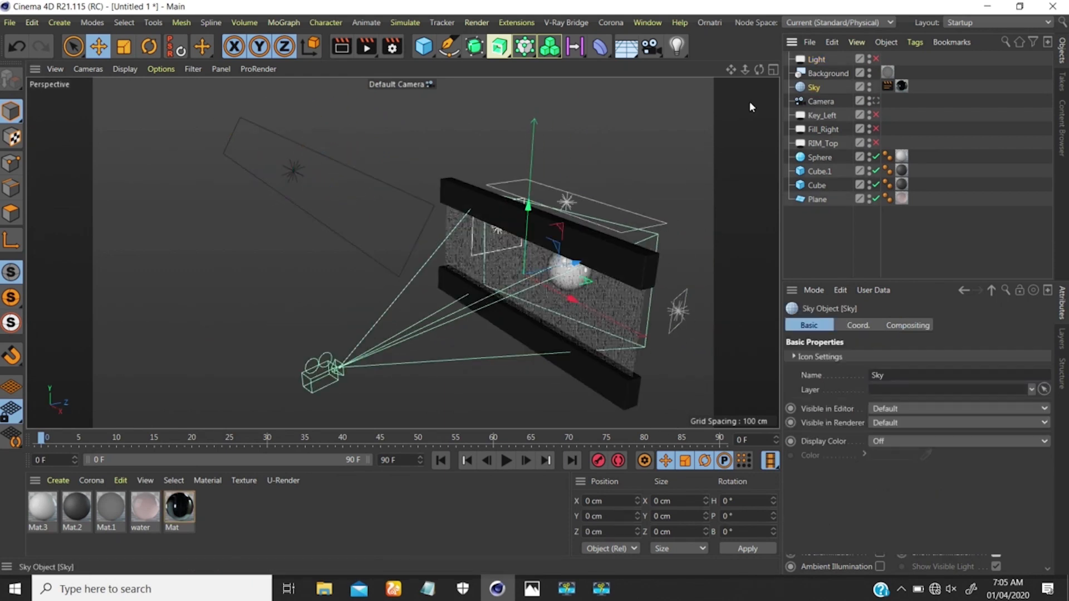
left_click(179, 507)
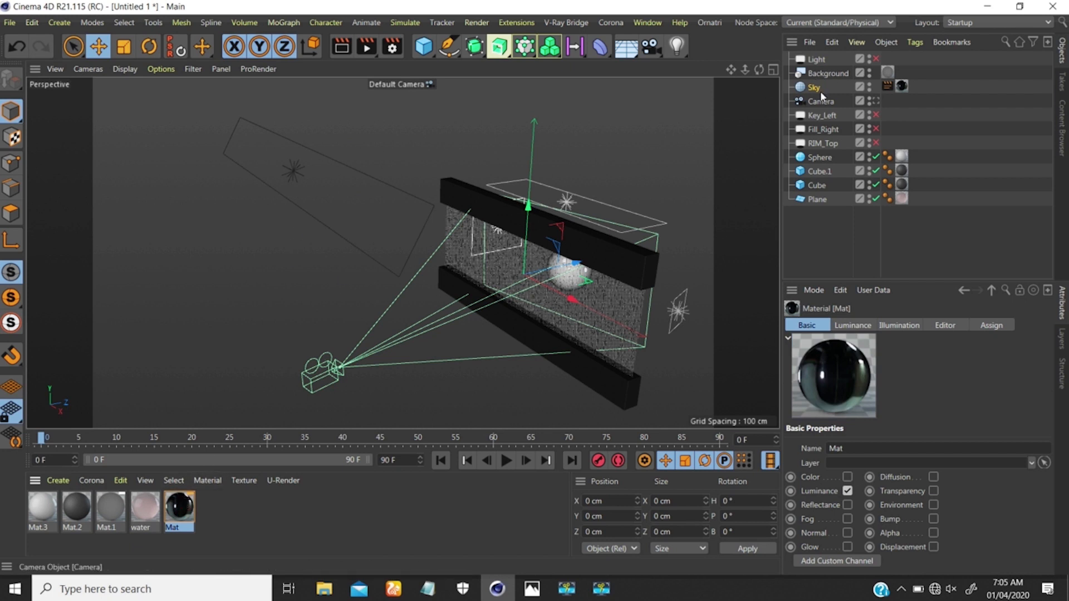
left_click(888, 86)
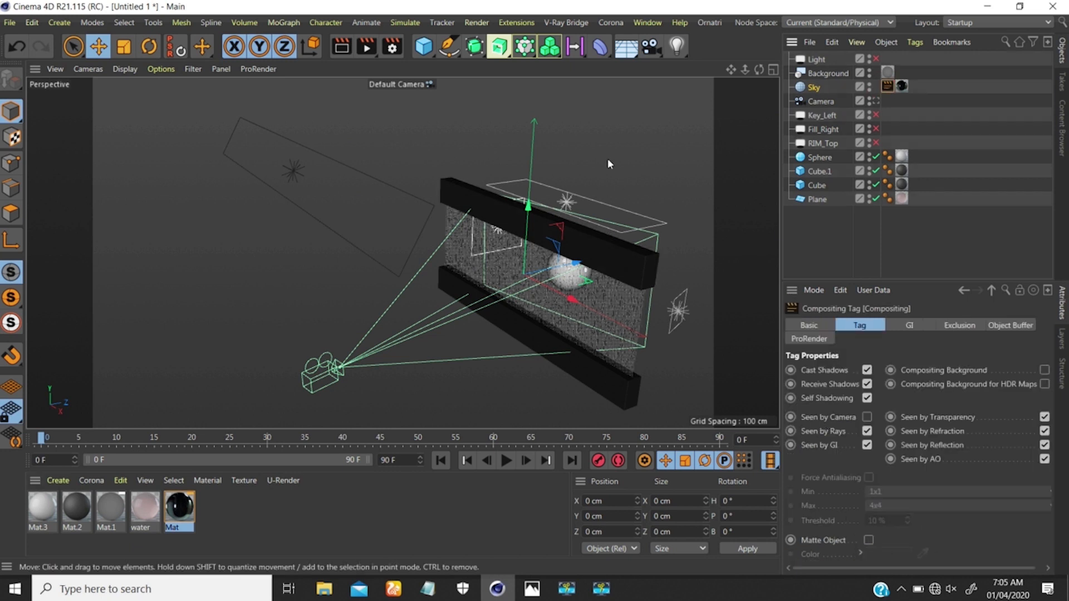
left_click_drag(576, 199, 618, 179, "alt")
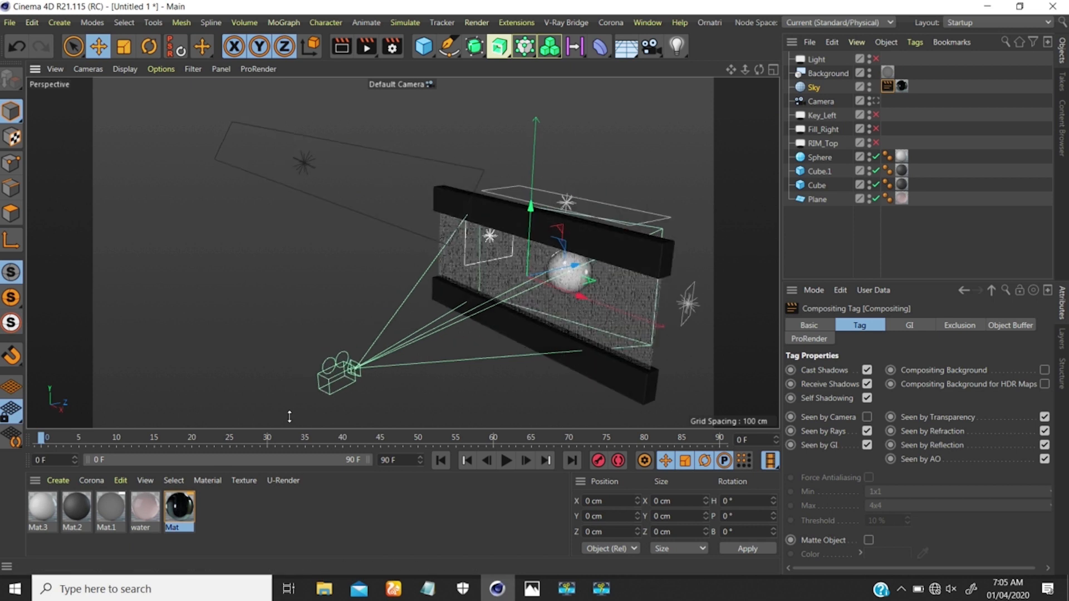
Select the Background object and review the scene layout around the glass plane from several angles.
left_click(827, 72)
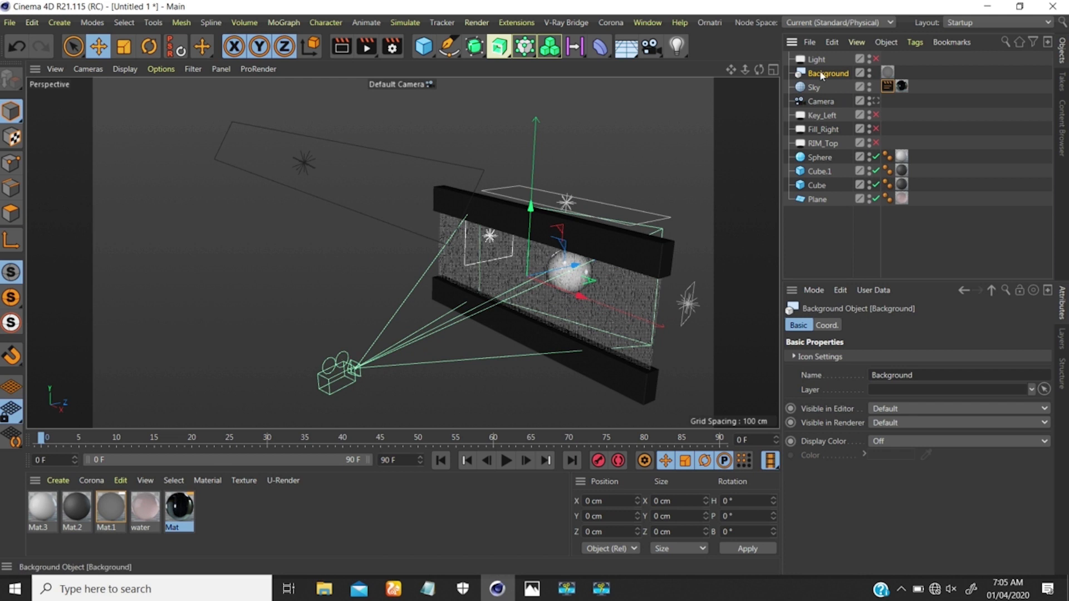
left_click_drag(449, 159, 367, 161, "alt")
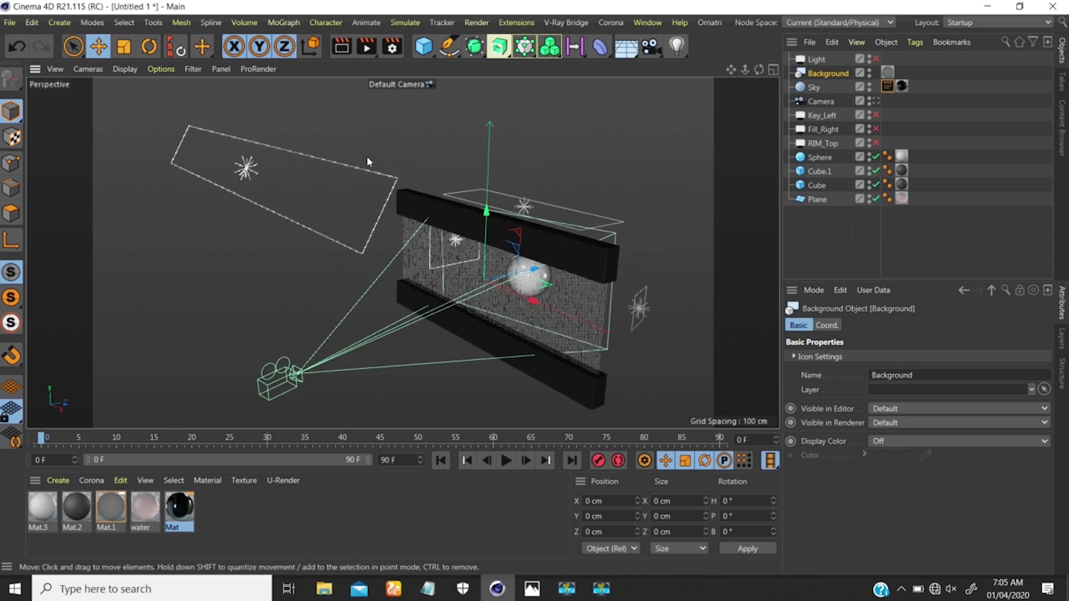
left_click_drag(532, 166, 490, 171, "alt")
middle_click_drag(510, 176, 424, 177, "alt")
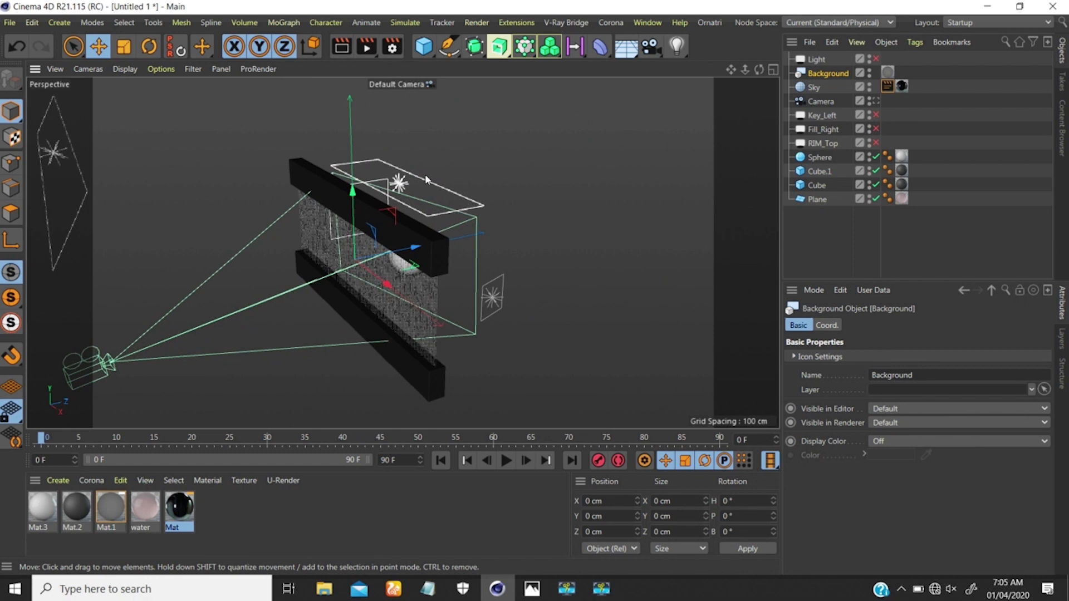
mouse_move(424, 177)
left_mouse_down("alt")
mouse_move(466, 173)
mouse_move(401, 195)
mouse_move(414, 168)
mouse_move(394, 185)
mouse_move(441, 181)
mouse_move(420, 189)
left_mouse_up("alt")
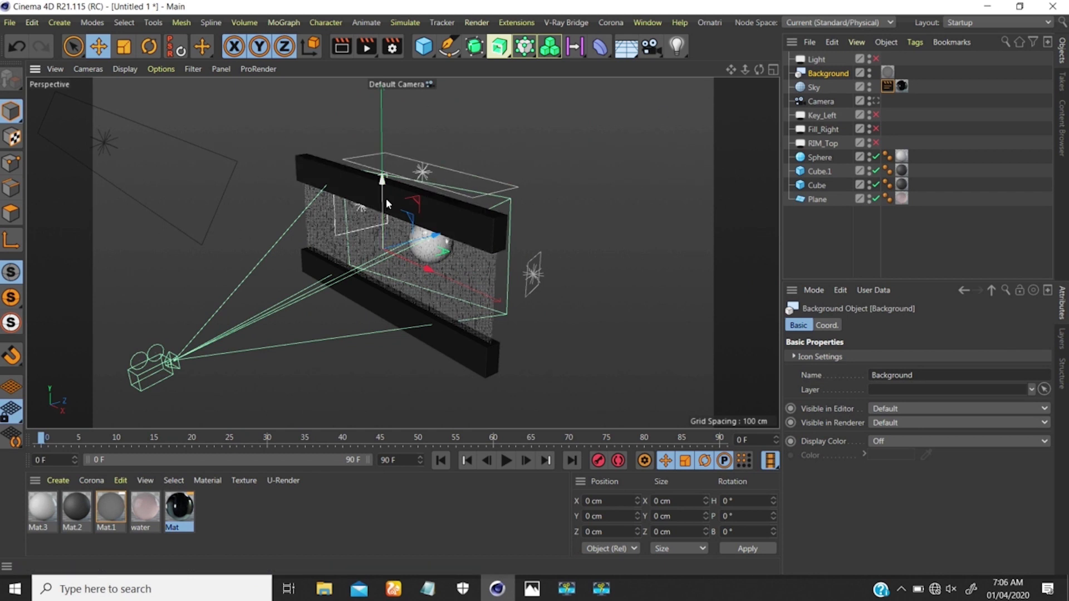
mouse_move(429, 207)
middle_mouse_down("alt")
mouse_move(452, 203)
mouse_move(422, 203)
middle_mouse_up("alt")
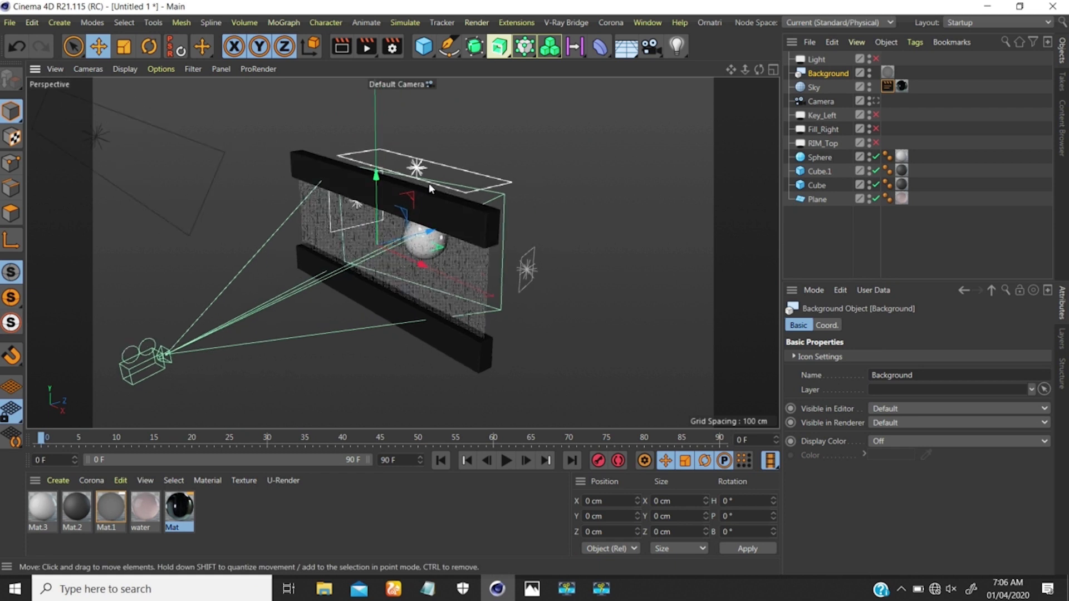
Open the project settings and review the Linear Workflow and Input Color Profile options.
key("shift+v")
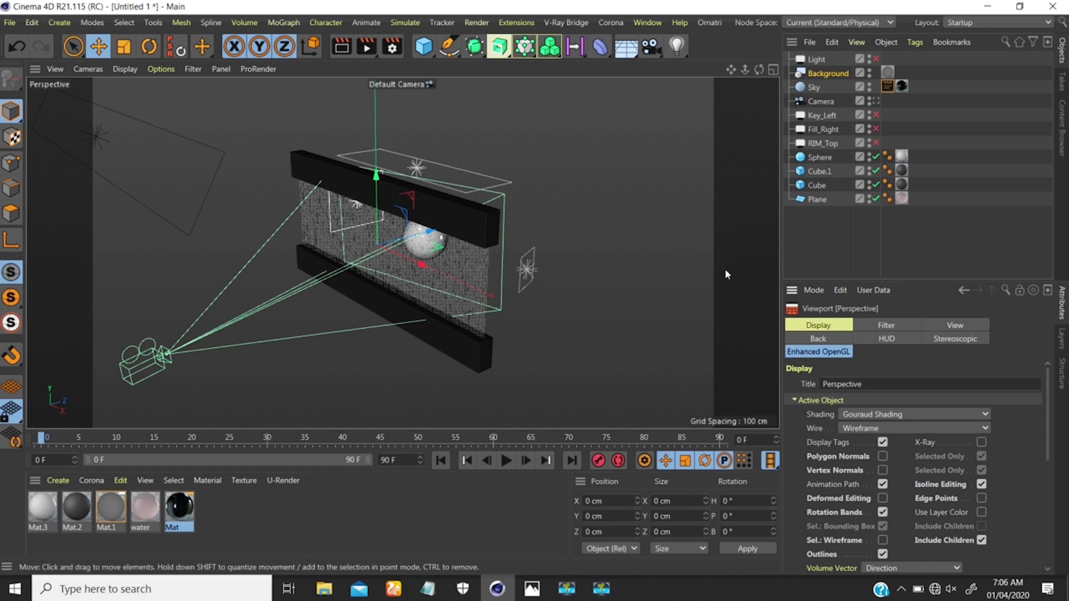
key("ctrl+d")
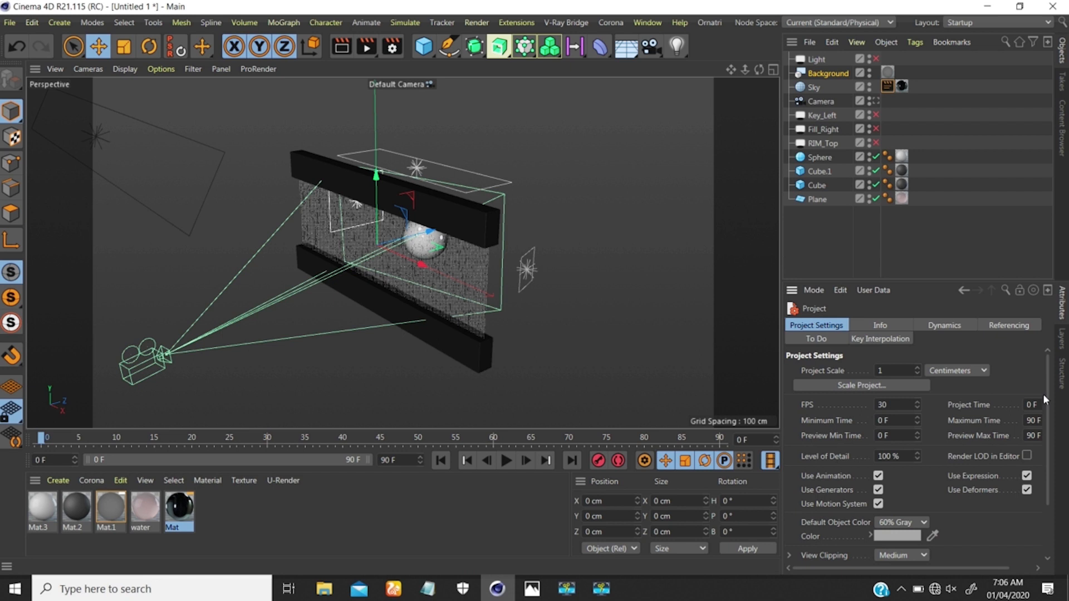
scroll(1027, 443, "down", 3)
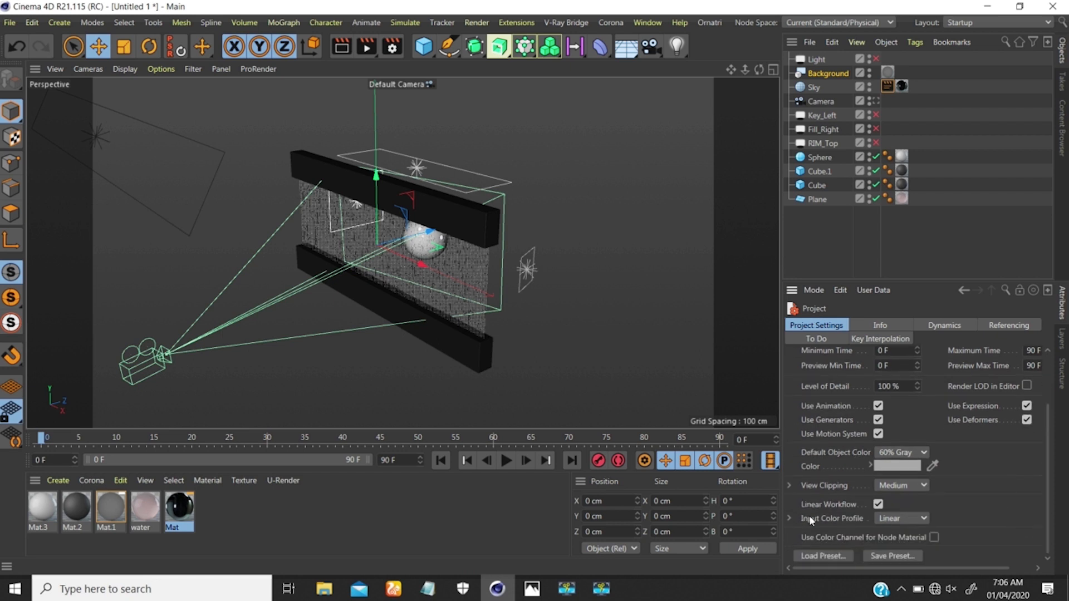
Check the available Input Color Profile choices in the project settings without changing the profile.
left_click(908, 518)
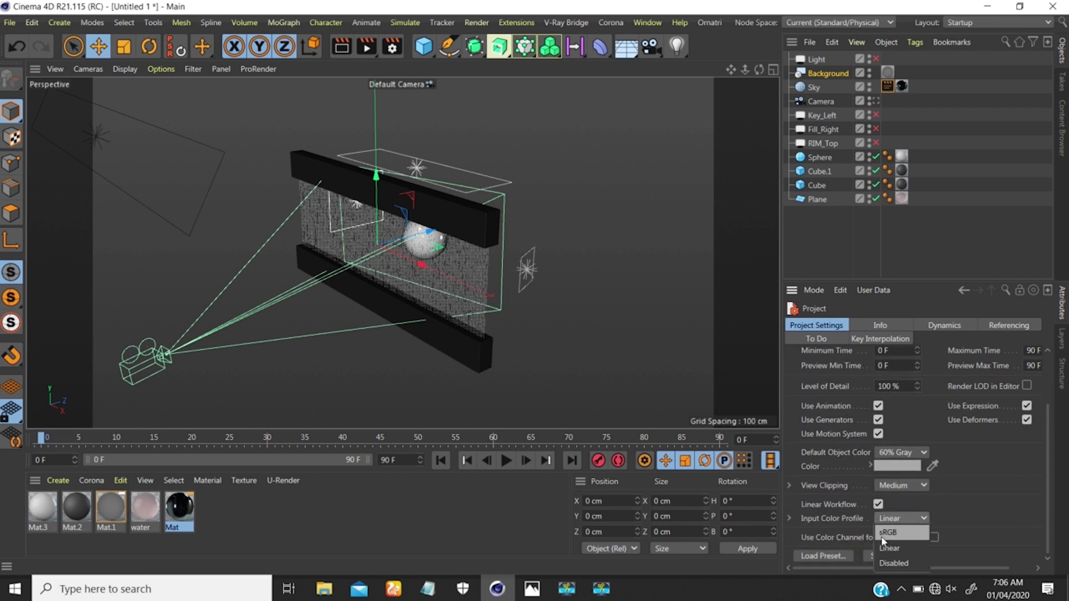
left_click(956, 516)
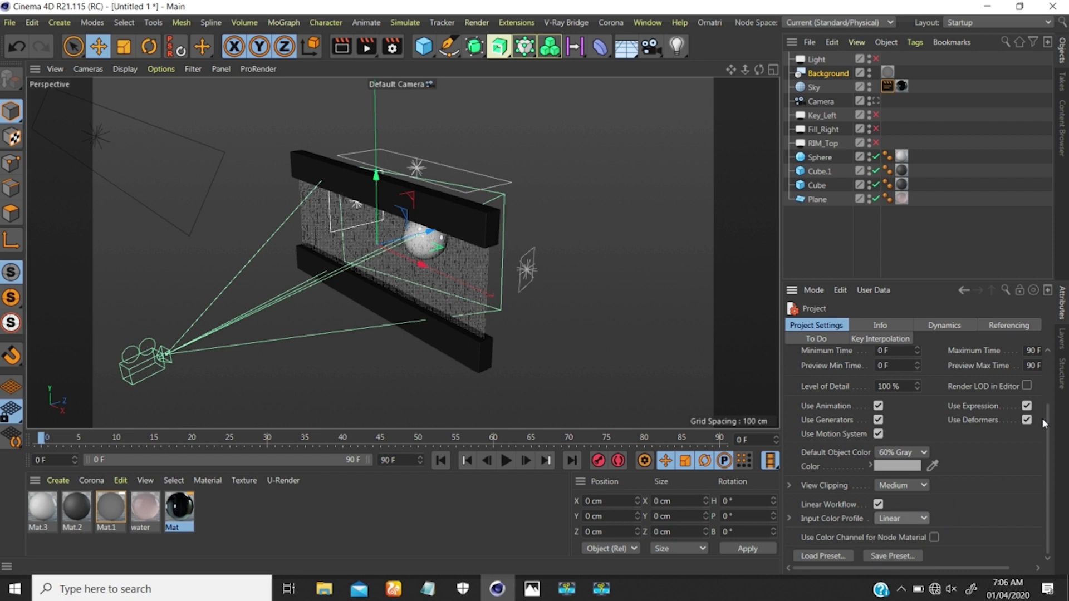
scroll(1052, 413, "up", 3)
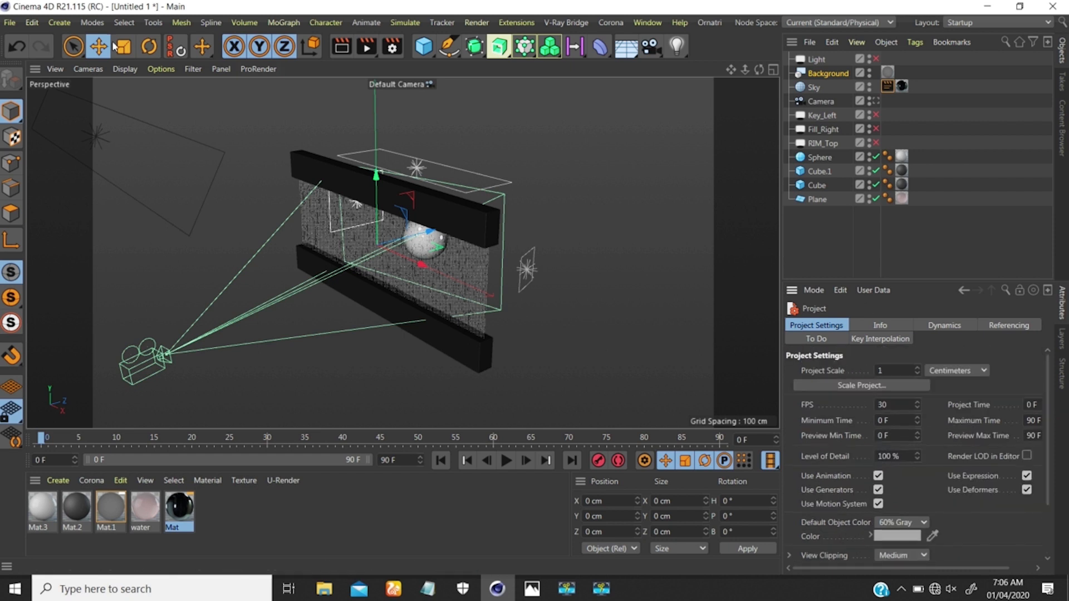
Set the Display Color Profile to Linear in the View preferences and close the preferences.
left_click(32, 22)
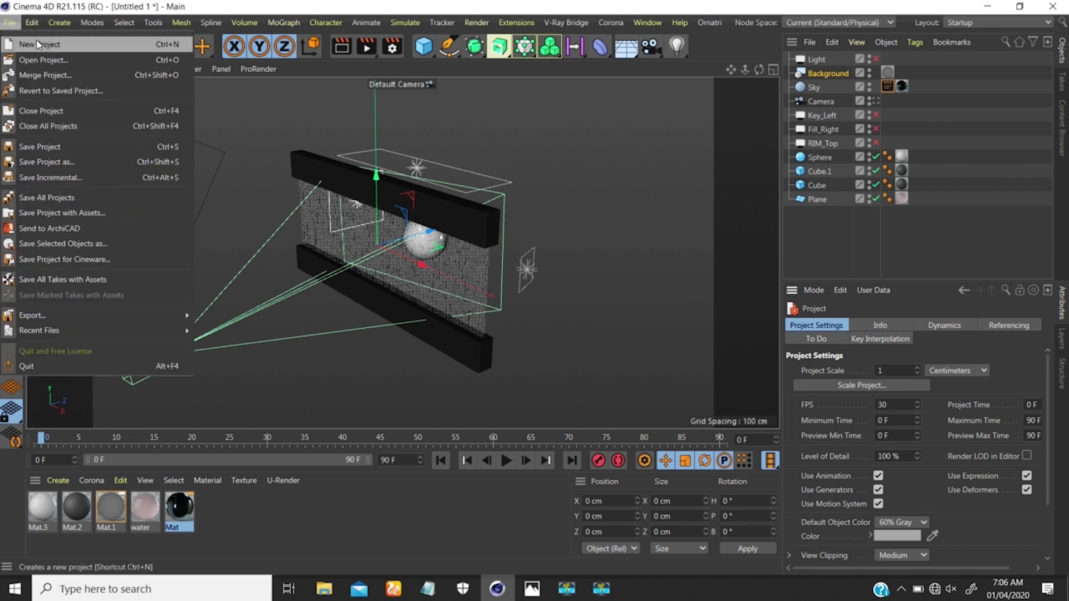
left_click(81, 213)
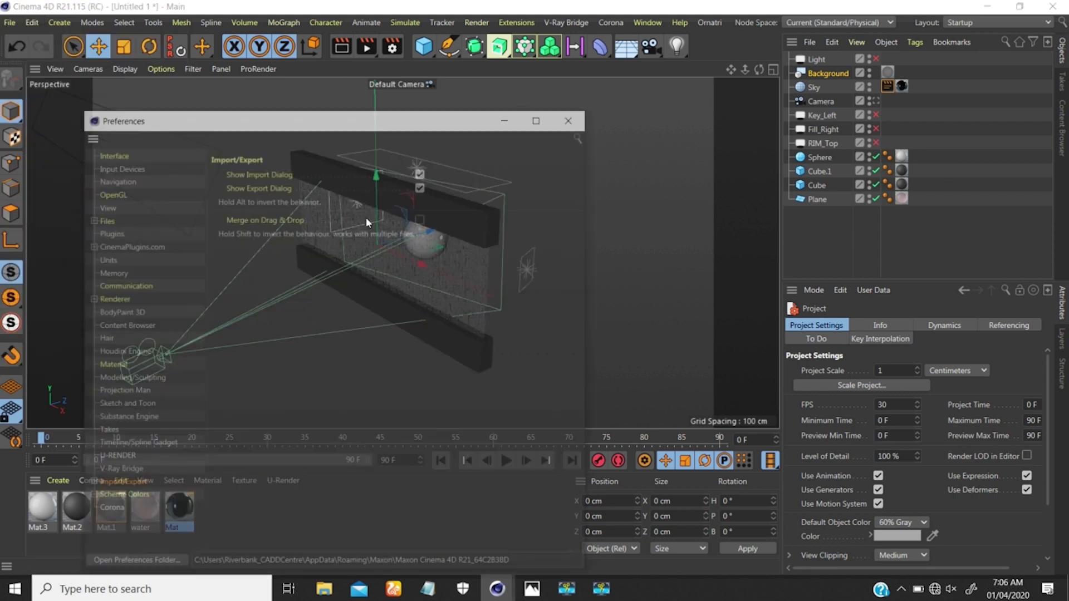
left_click_drag(354, 125, 416, 107)
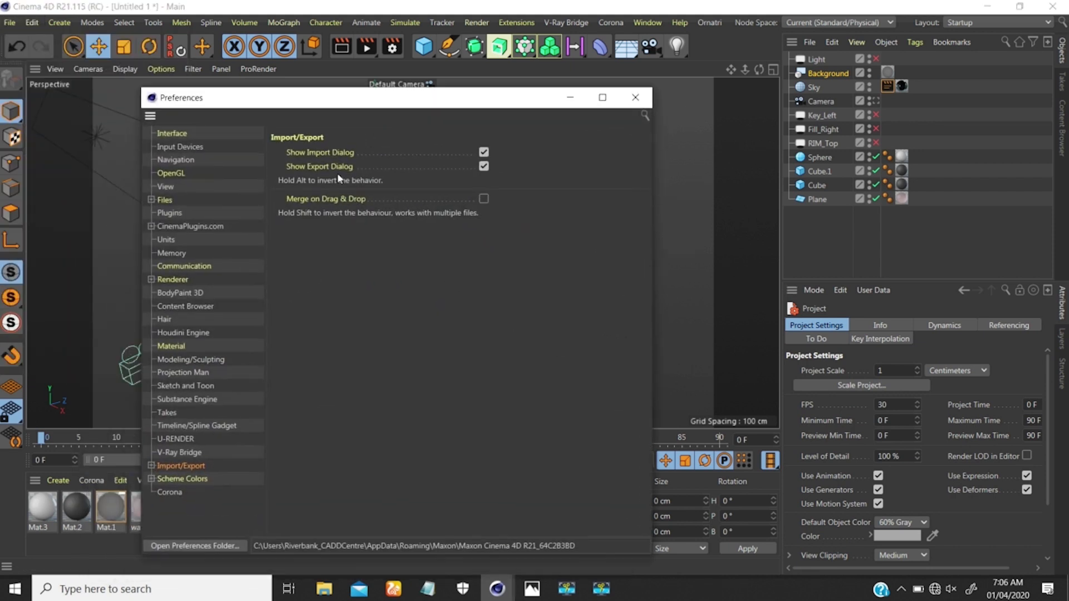
left_click(167, 188)
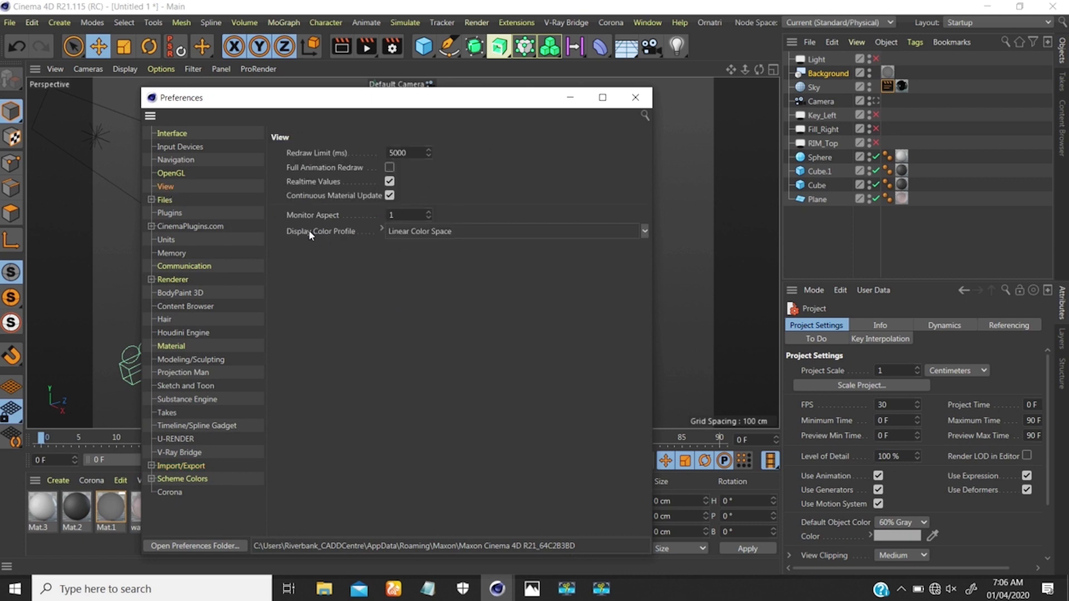
left_click(640, 230)
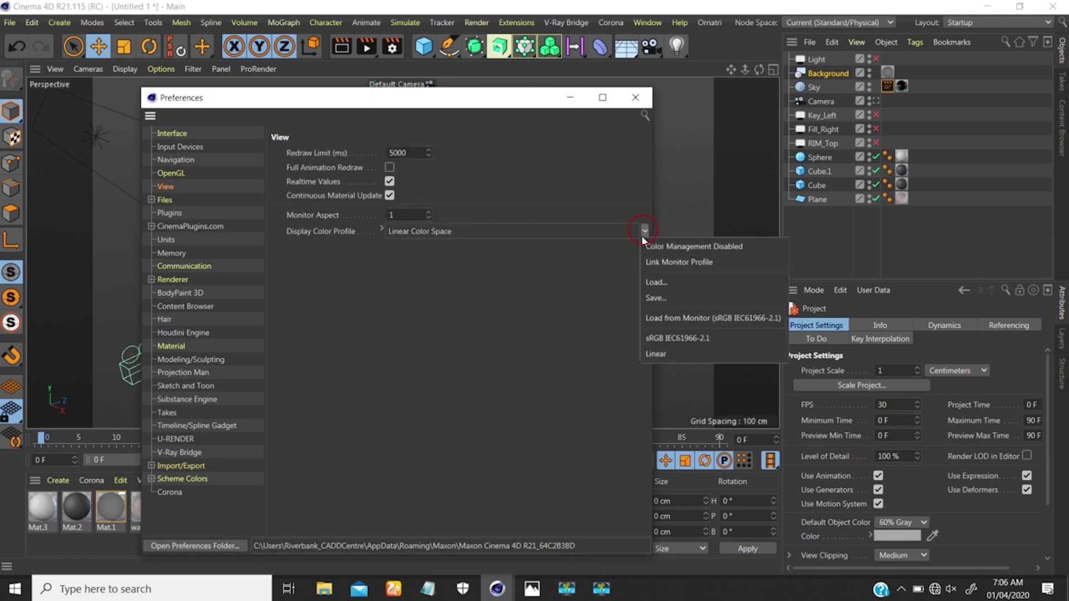
left_click(653, 354)
left_click(649, 98)
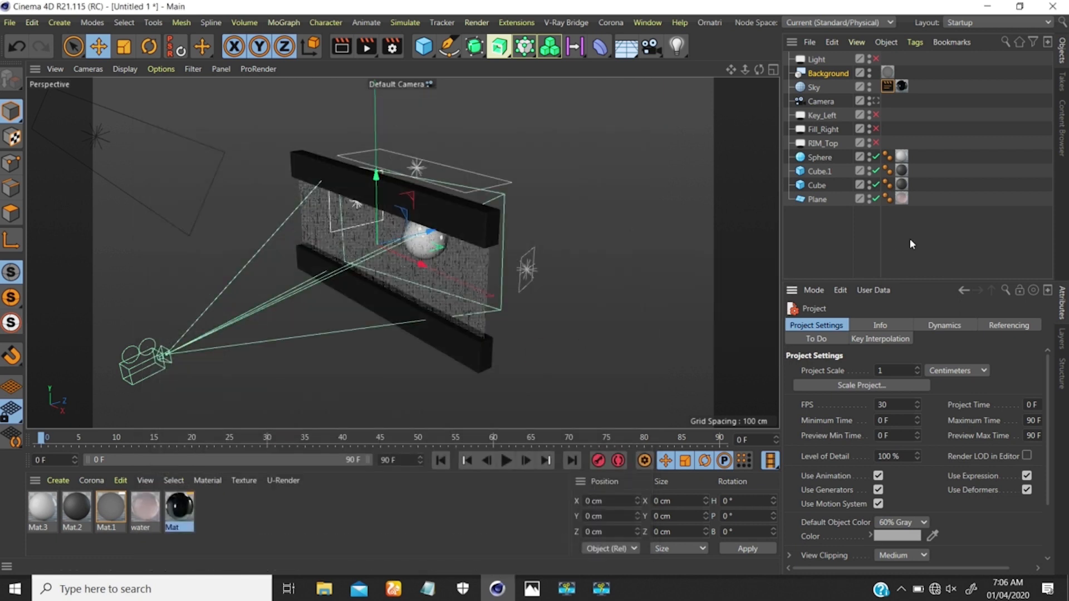
Review the Image Color Profile choices in the render settings' Save options and close the render settings.
left_click(393, 48)
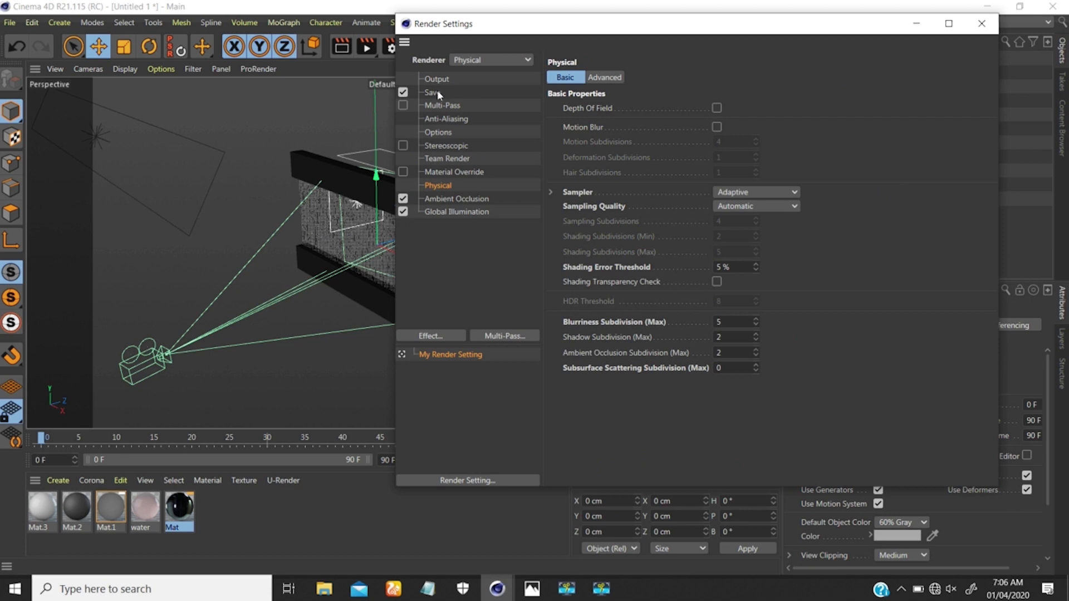
left_click(431, 93)
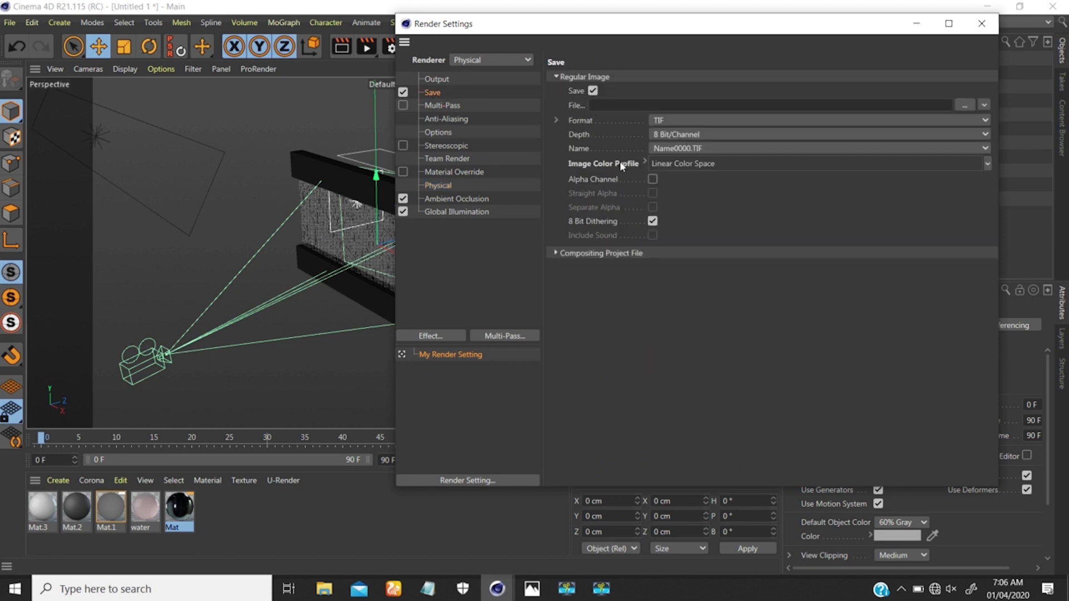
left_click(987, 163)
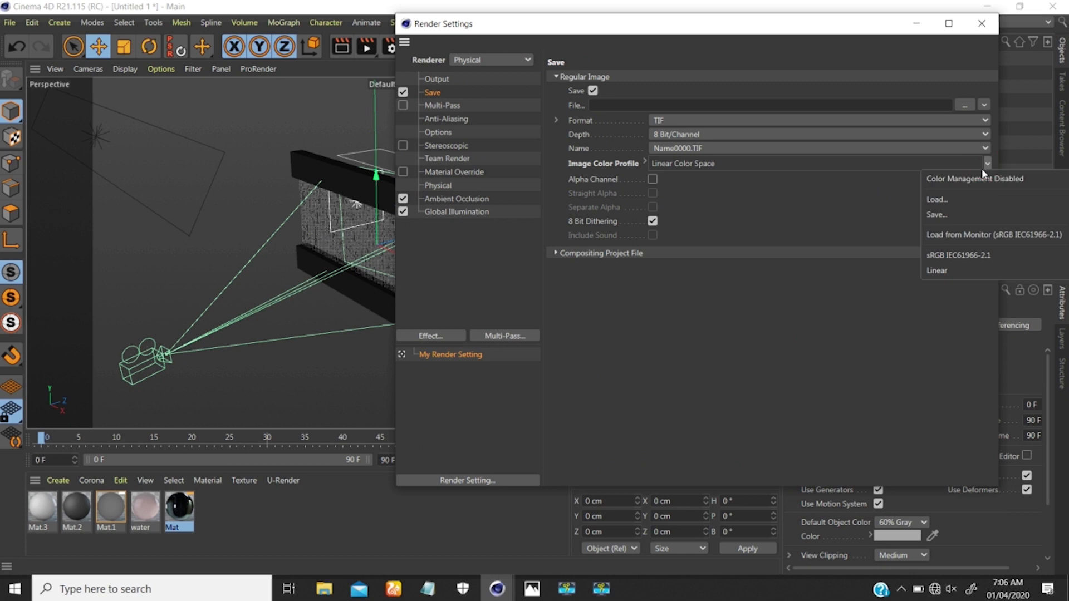
left_click(833, 210)
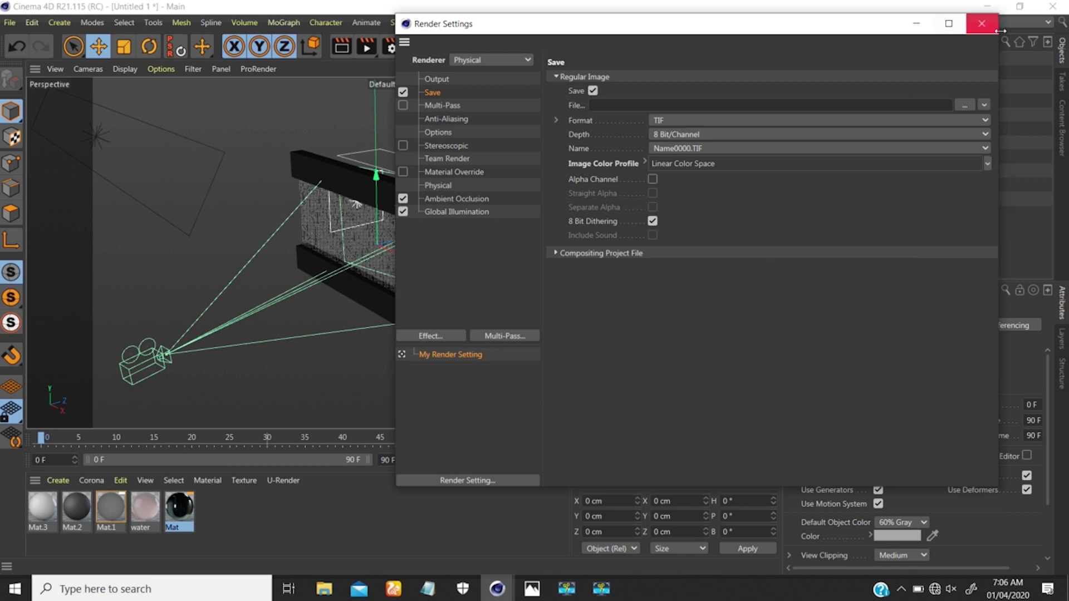
left_click(981, 25)
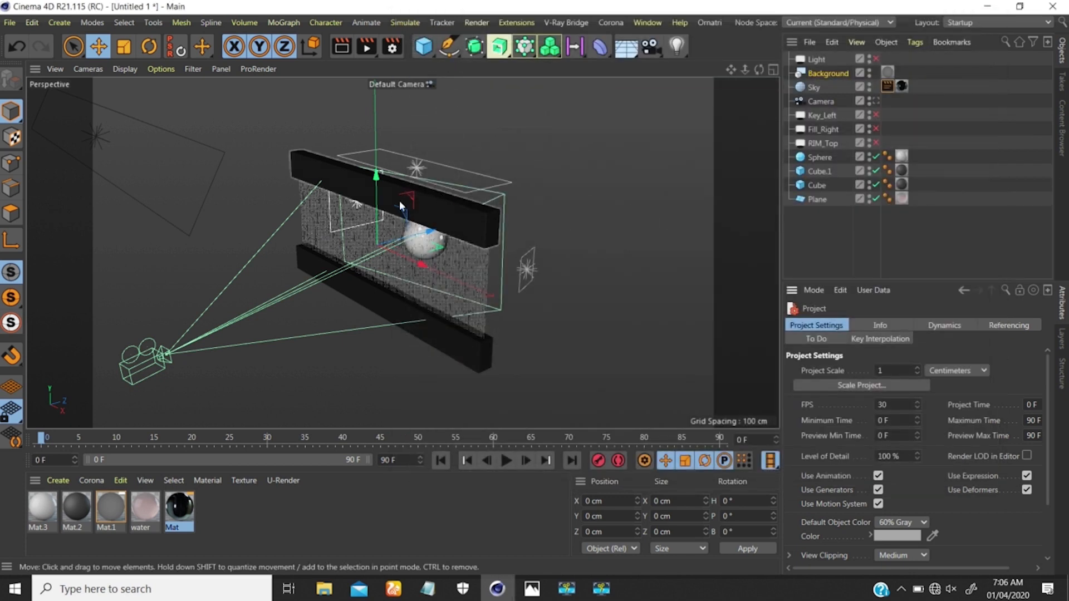
Set the render output width to 600 pixels in the render settings.
scroll(400, 200, "up", 1)
left_click(391, 46)
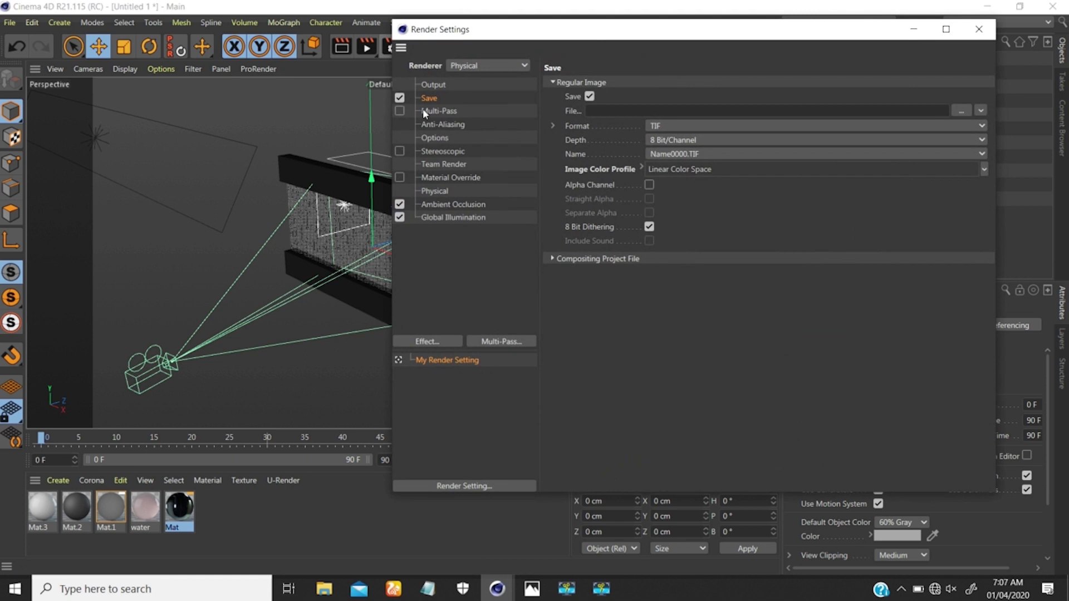
left_click(433, 85)
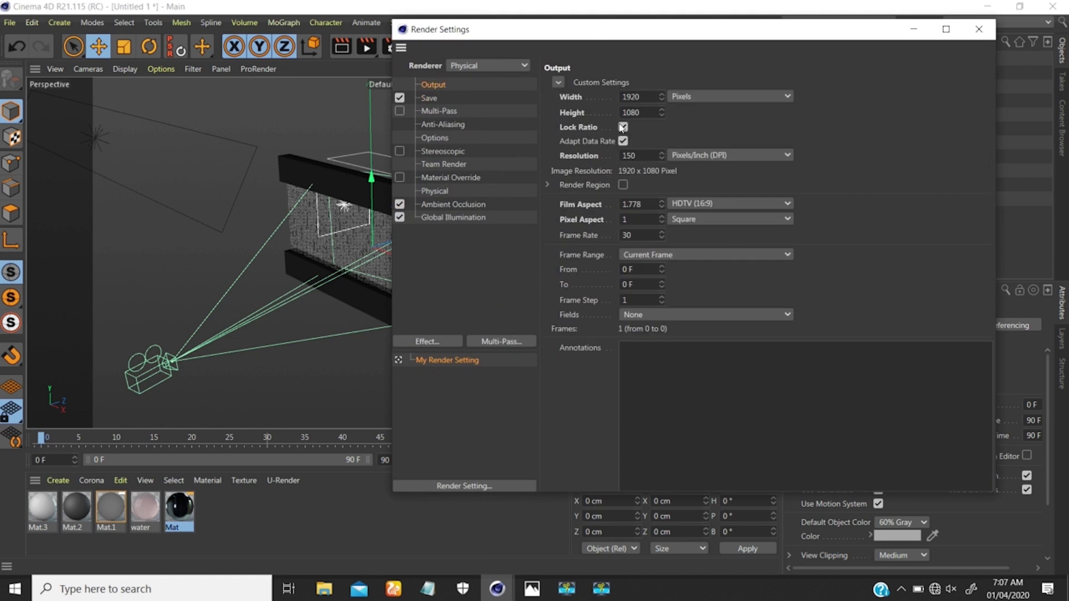
double_click(647, 96)
type("960")
key("Return")
type("*2")
key("Return")
left_click_drag(644, 96, 608, 109)
type("600")
key("Return")
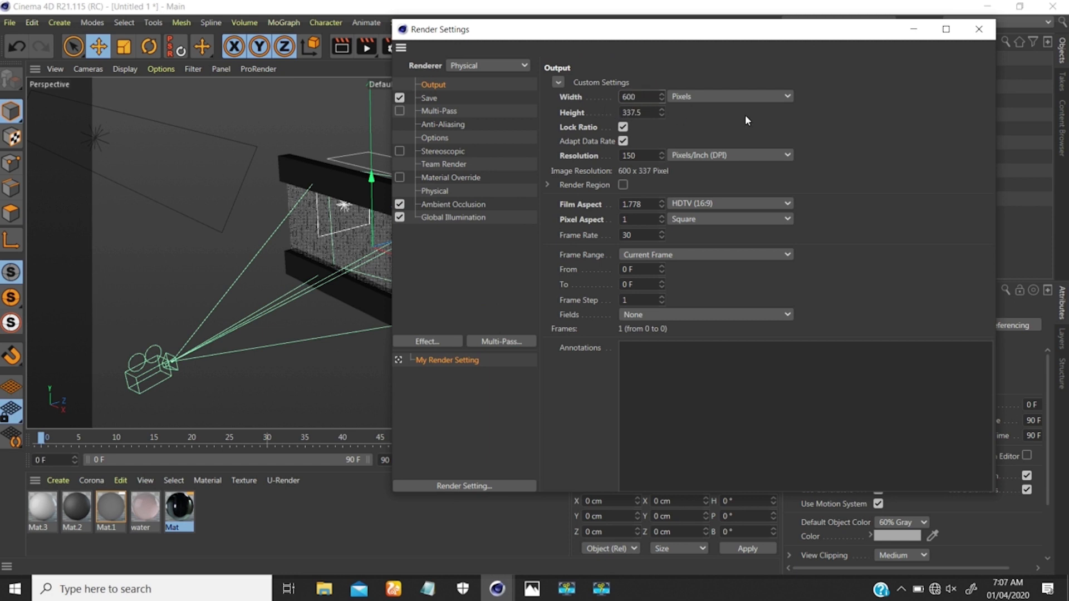
left_click(979, 29)
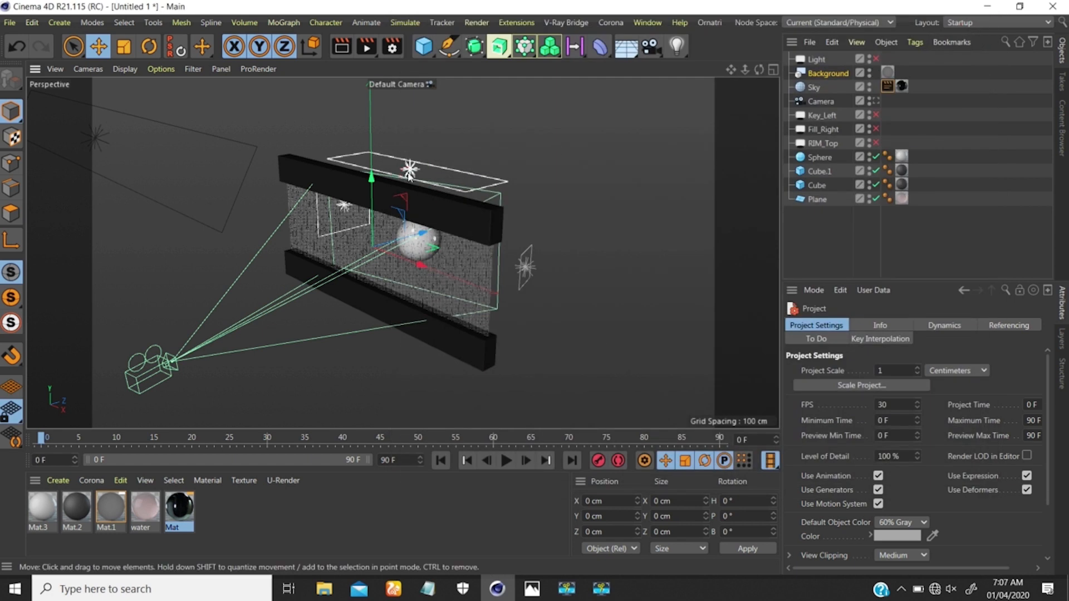
Delete the water material tag from the Plane object.
scroll(426, 189, "up", 6)
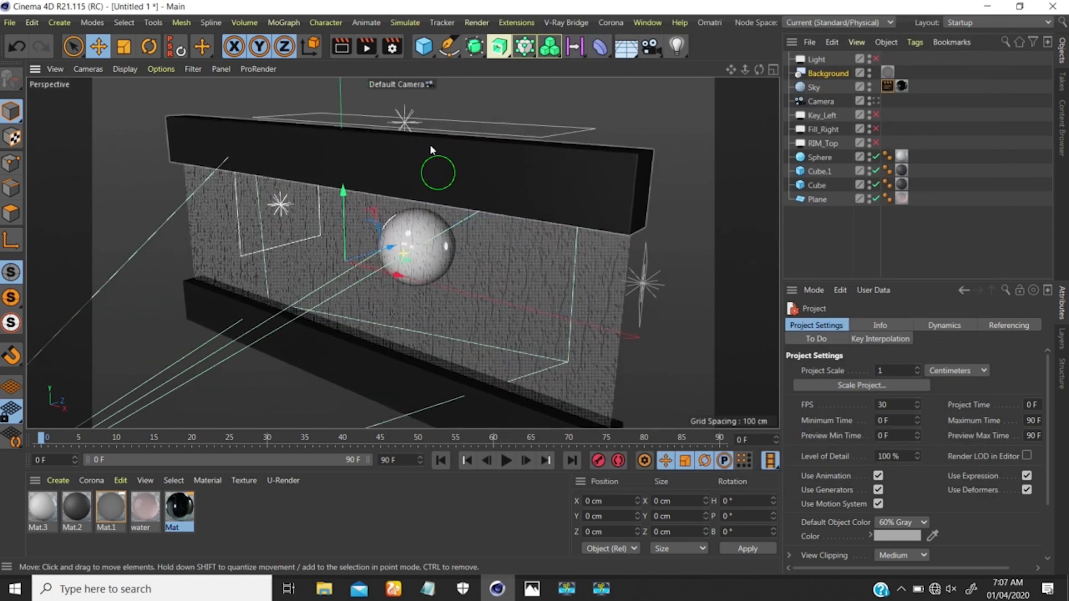
left_click_drag(430, 209, 411, 208, "alt")
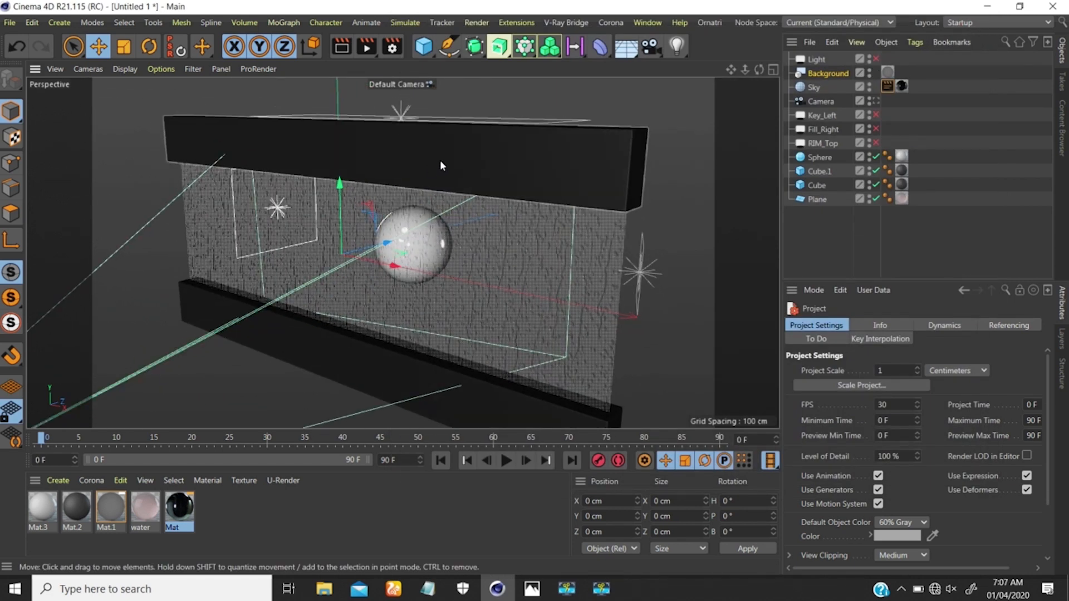
scroll(413, 223, "down", 5)
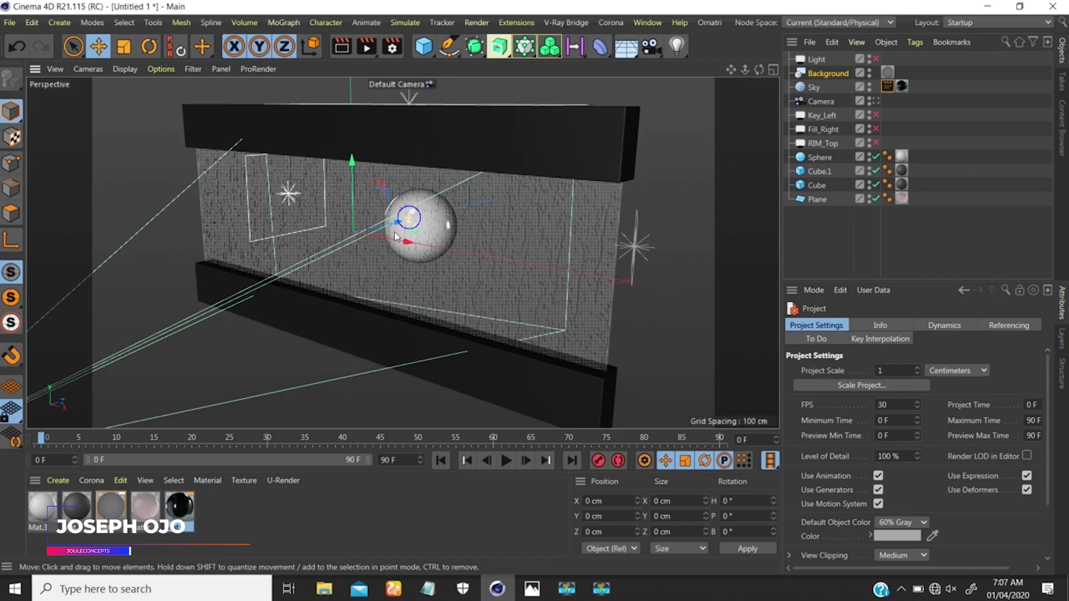
left_click_drag(413, 222, 411, 223, "alt")
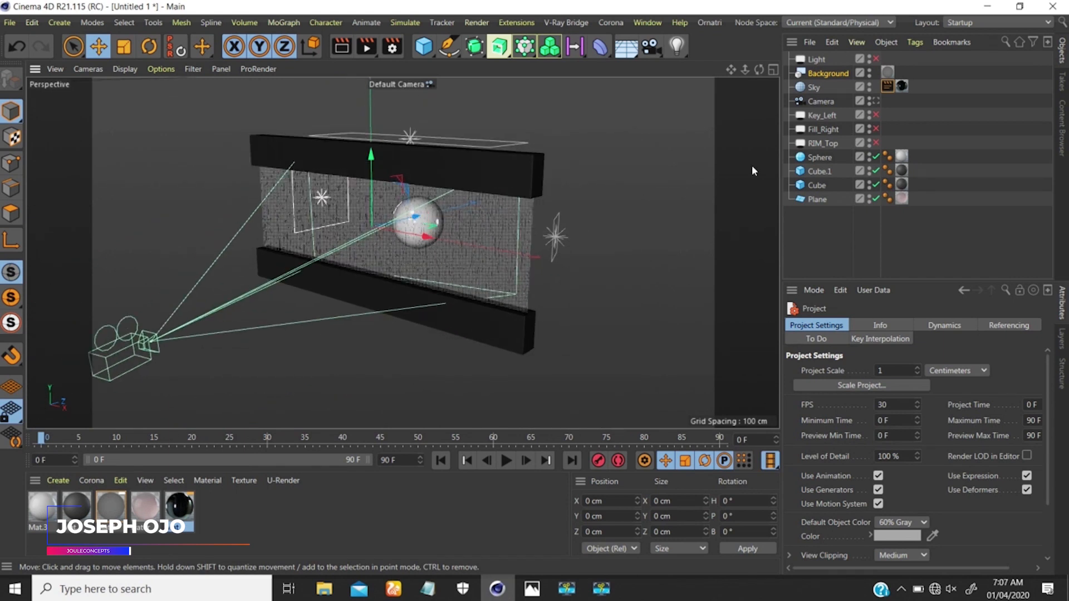
left_click(808, 199)
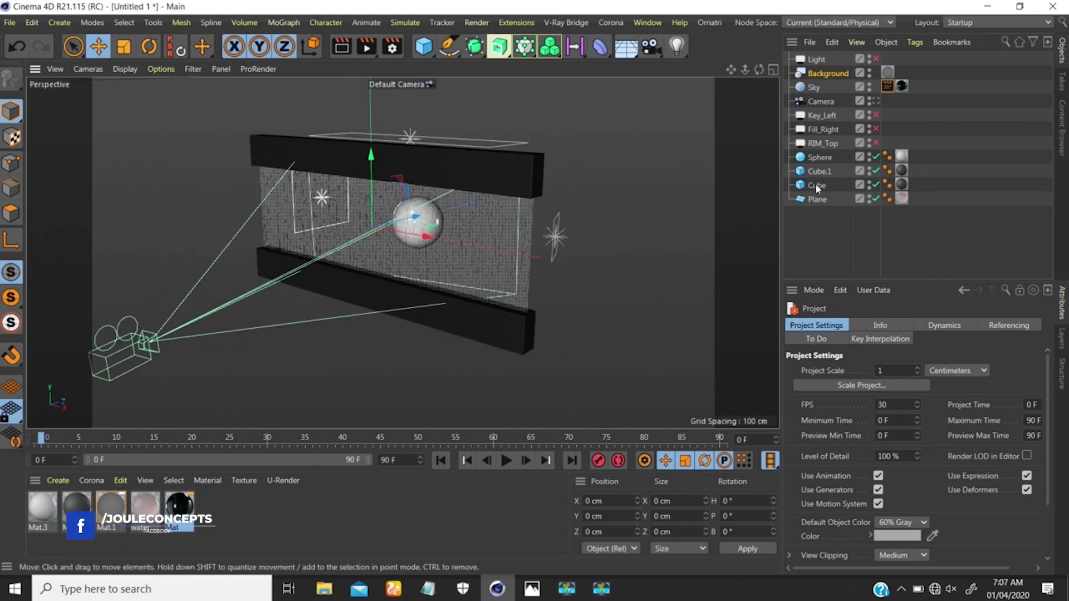
left_click(901, 199)
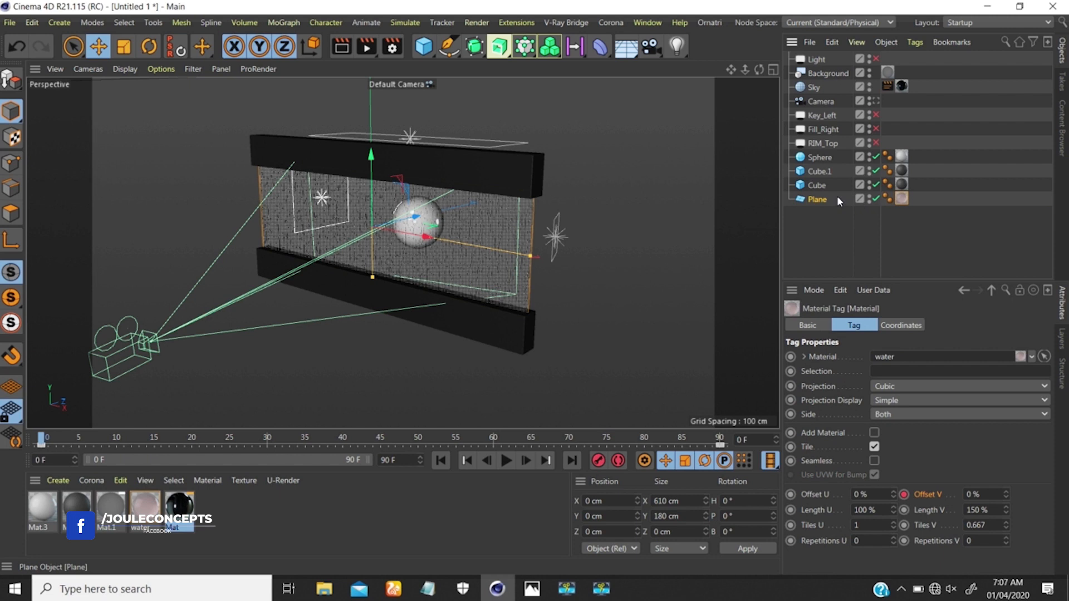
key("Delete")
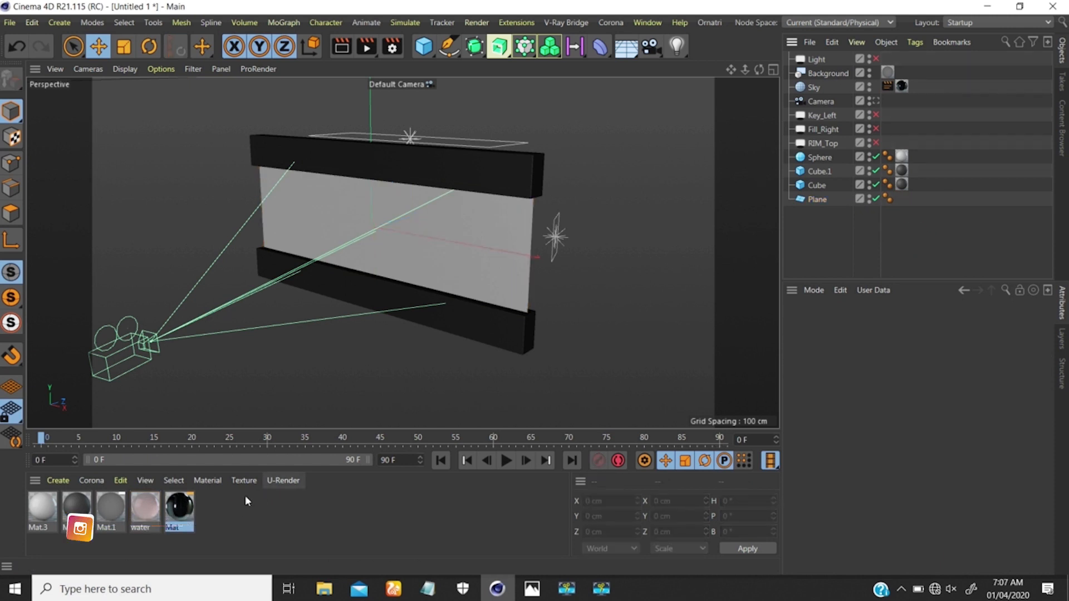
Create a new default material and apply it to the Plane object.
left_click(218, 511)
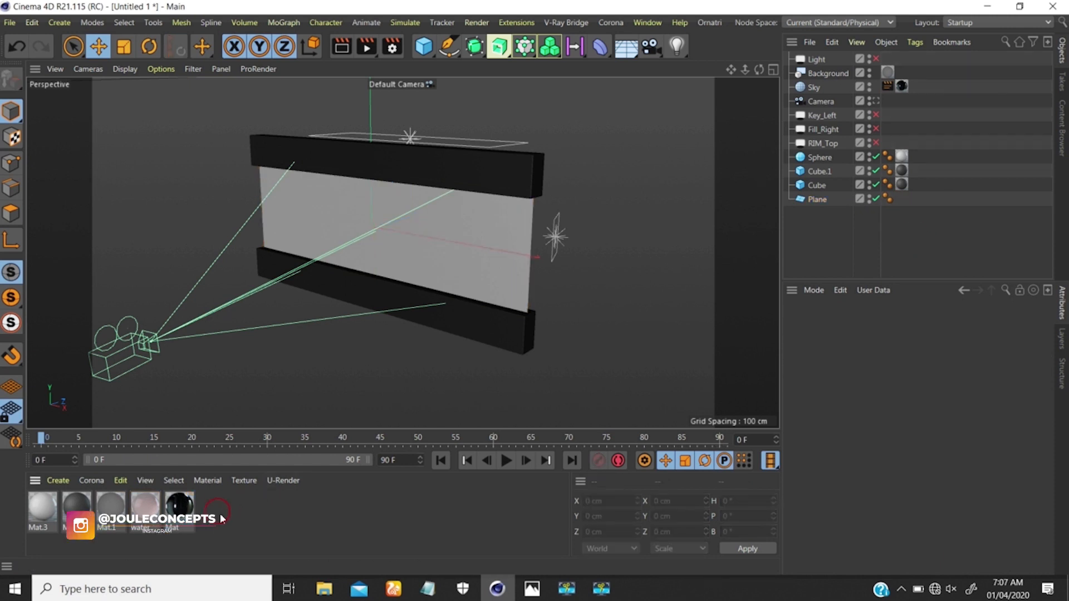
left_click(58, 480)
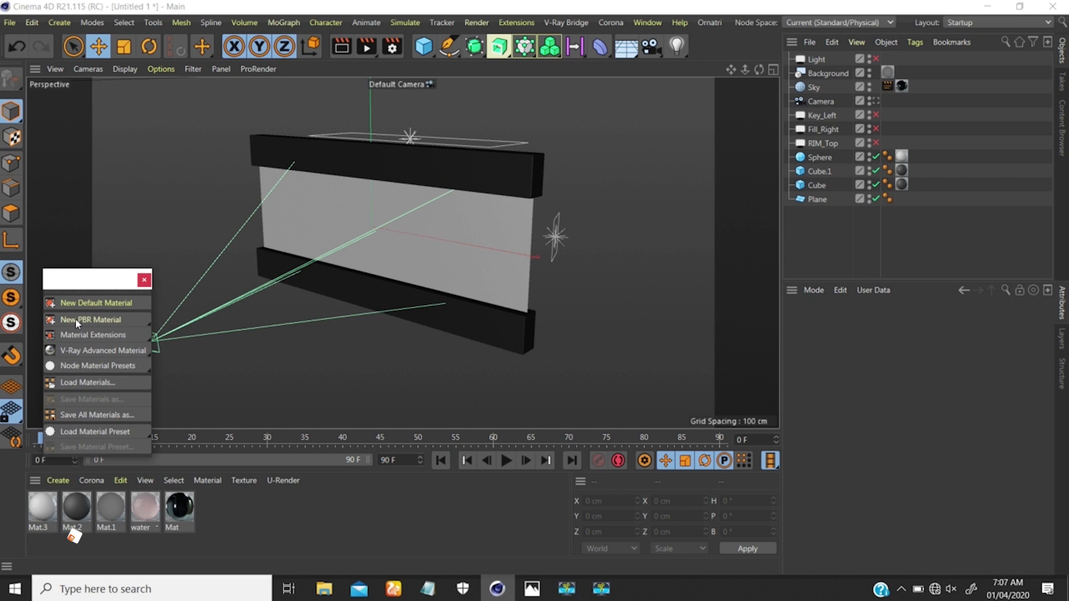
left_click(146, 281)
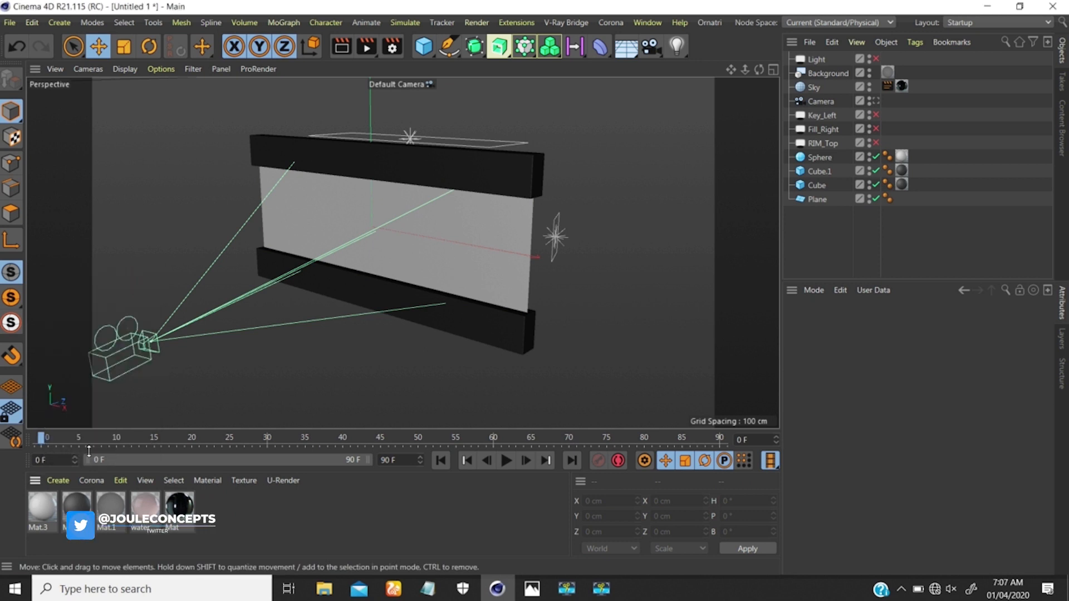
left_click(58, 480)
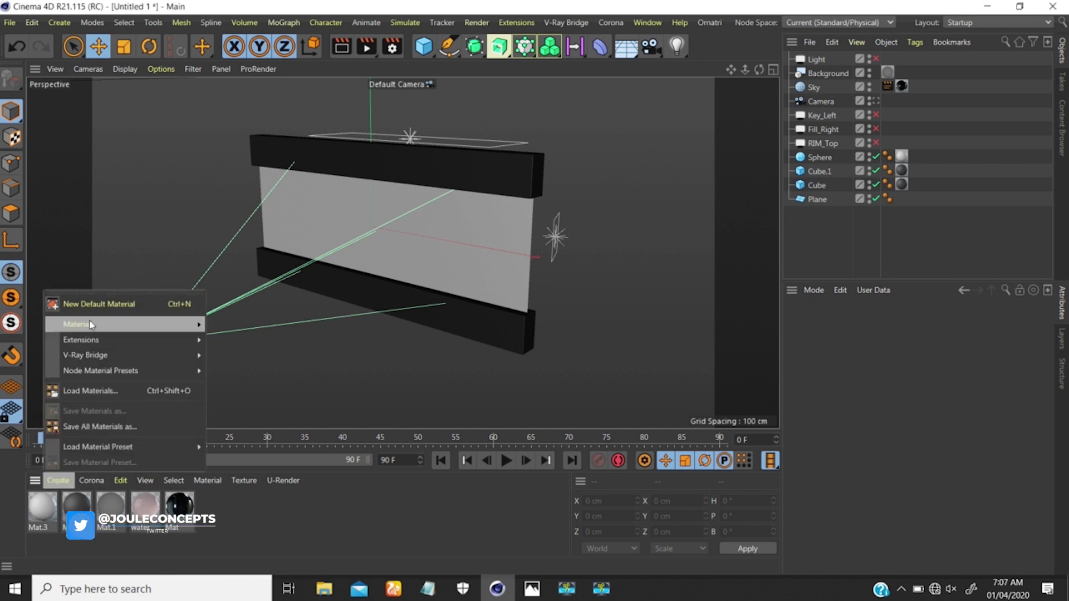
mouse_move(90, 322)
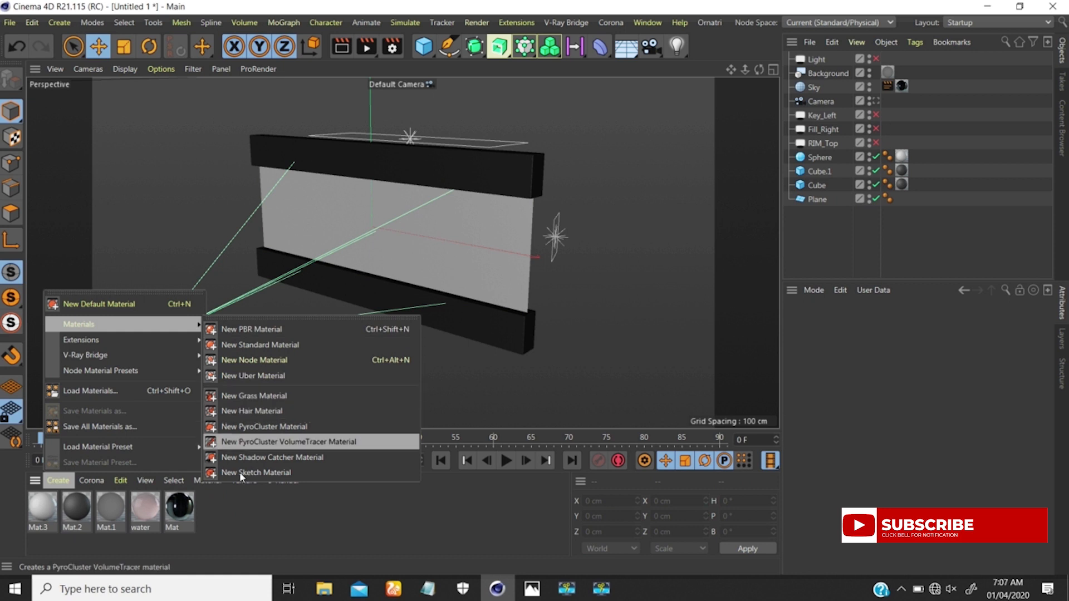
left_click(234, 514)
double_click(234, 511)
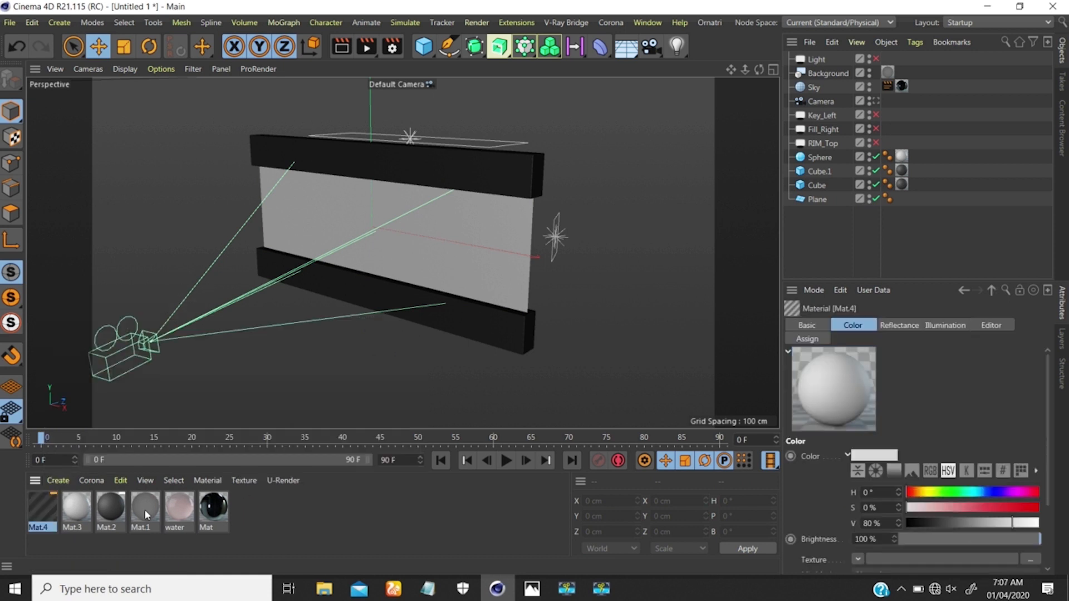
left_click_drag(46, 508, 814, 199)
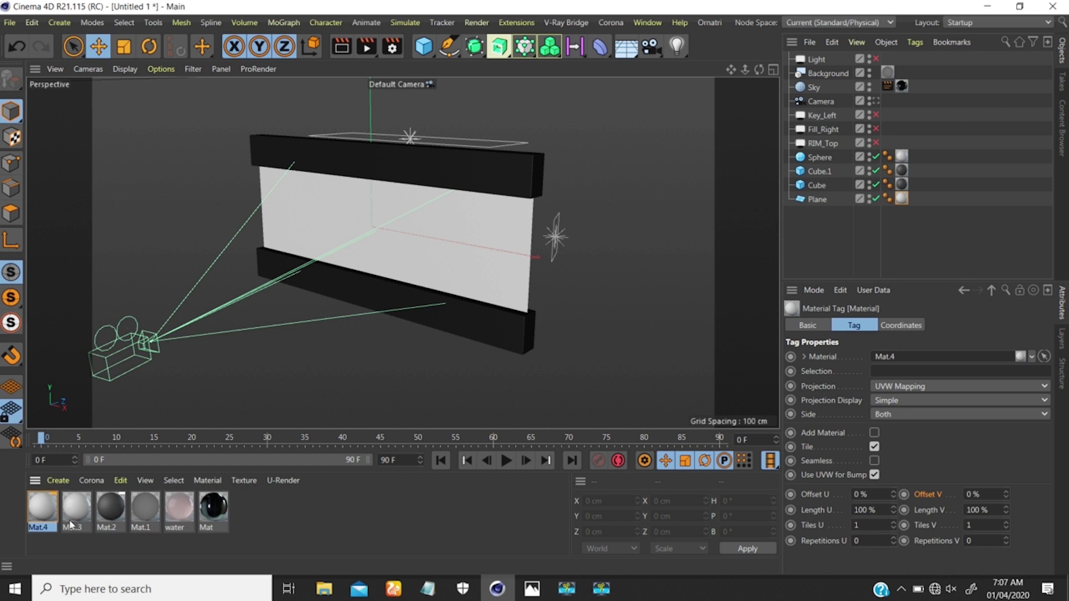
right_click_drag(386, 219, 422, 185, "alt")
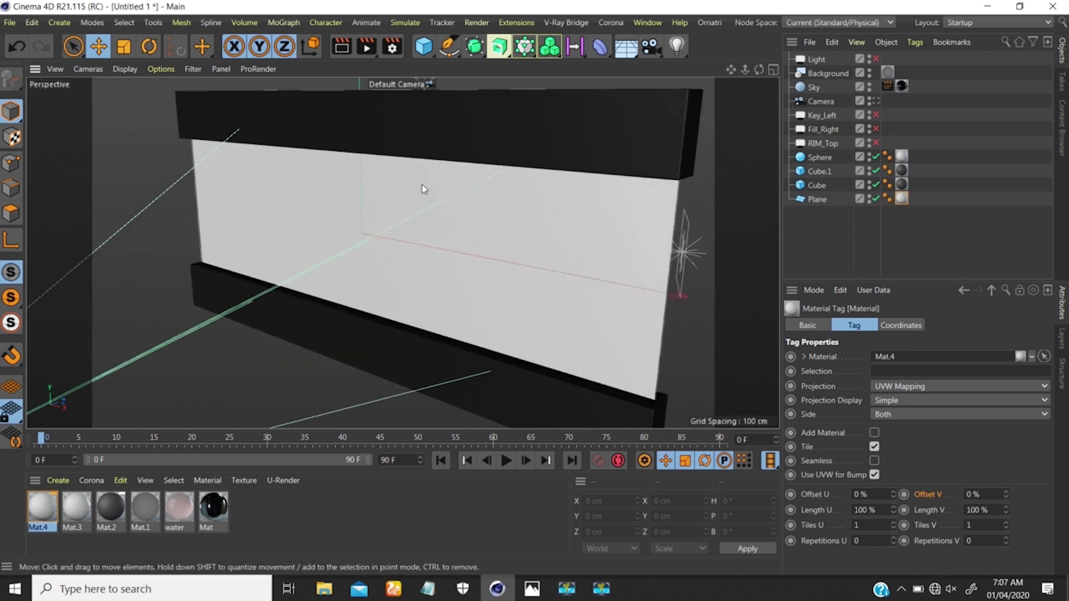
middle_click_drag(392, 194, 324, 234, "alt")
right_click_drag(323, 235, 342, 213, "alt")
middle_click_drag(342, 214, 336, 214, "alt")
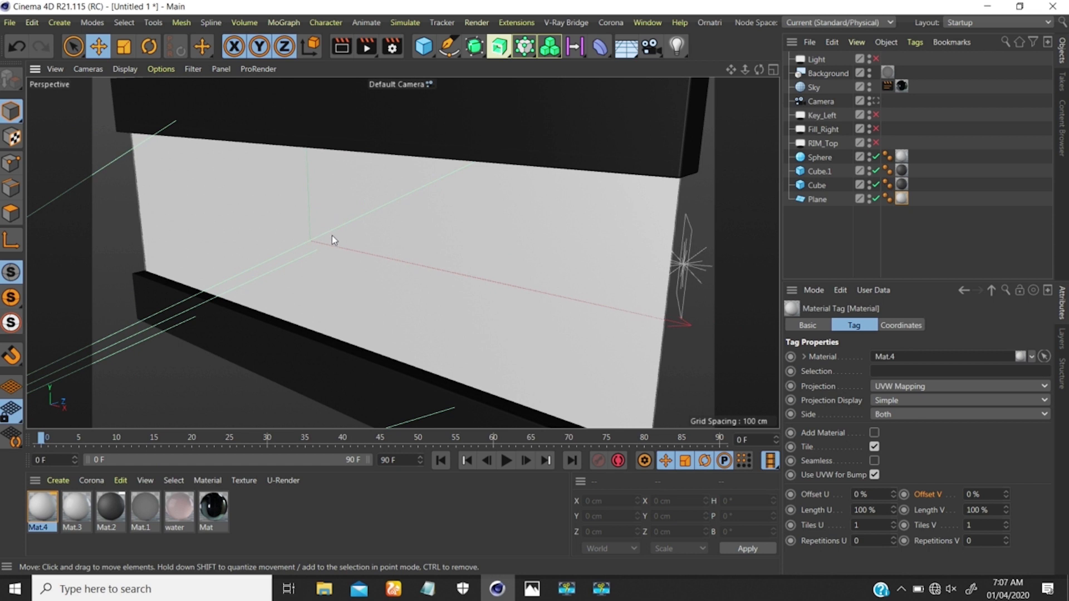
mouse_move(364, 233)
right_mouse_down("alt")
mouse_move(342, 219)
mouse_move(375, 222)
mouse_move(371, 232)
right_mouse_up("alt")
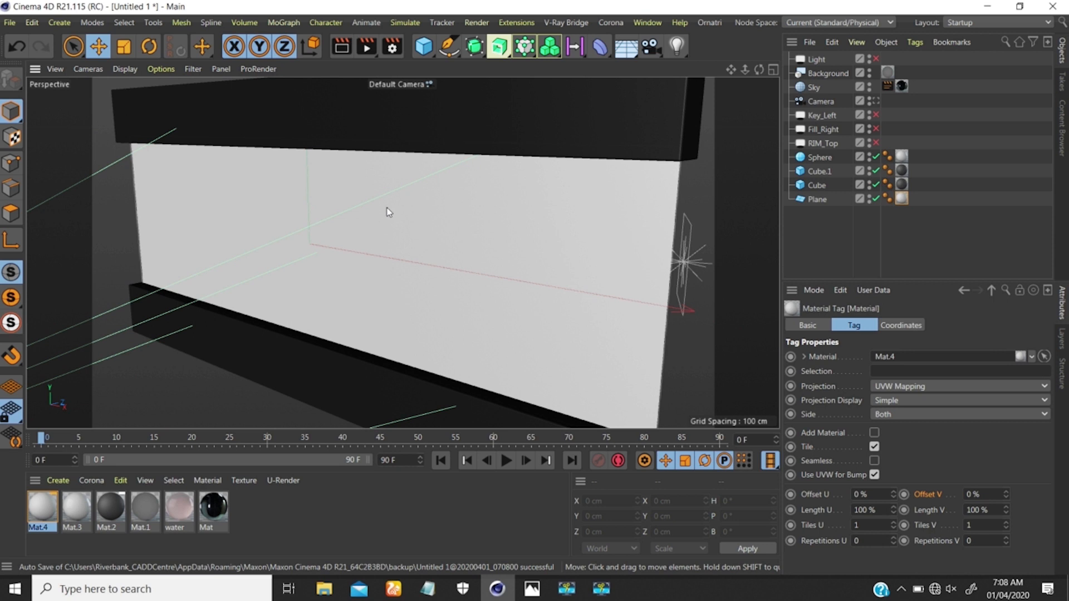
middle_click_drag(374, 208, 355, 221, "alt")
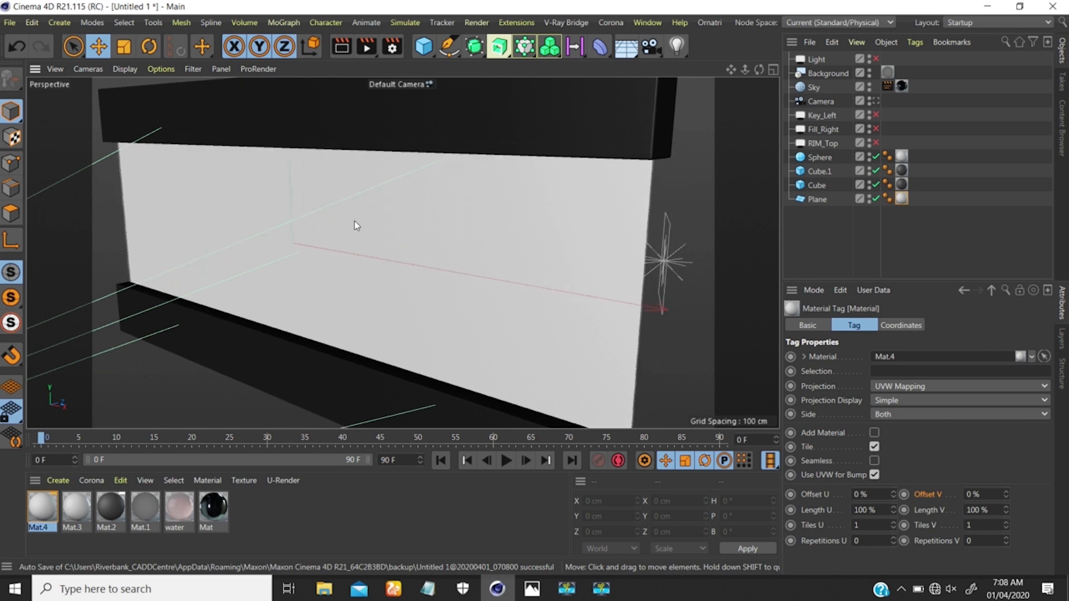
right_click_drag(357, 225, 350, 237, "alt")
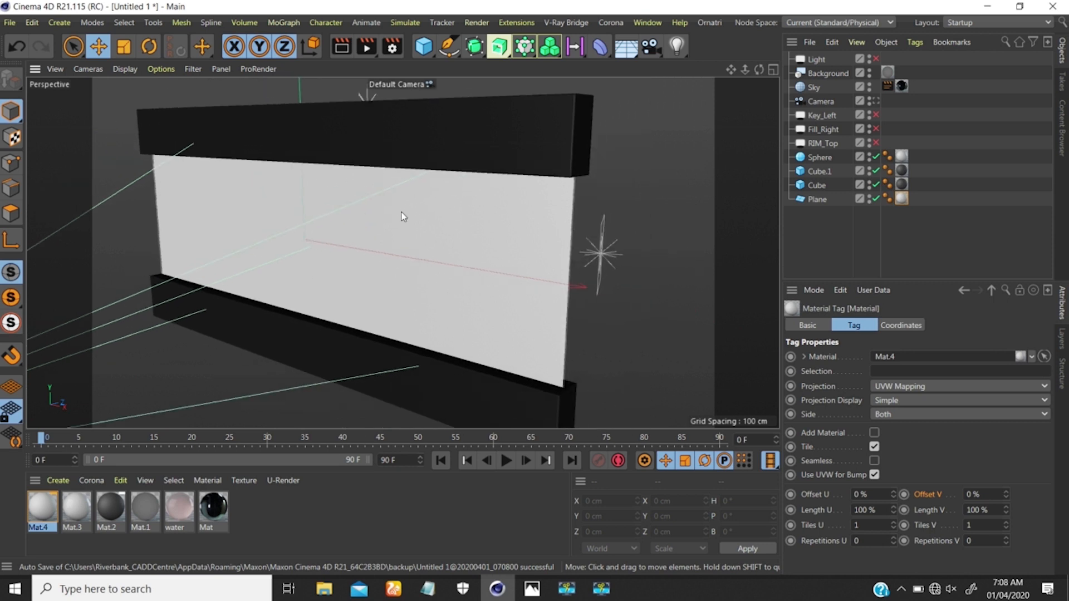
mouse_move(400, 212)
left_mouse_down("alt")
mouse_move(286, 200)
mouse_move(392, 220)
left_mouse_up("alt")
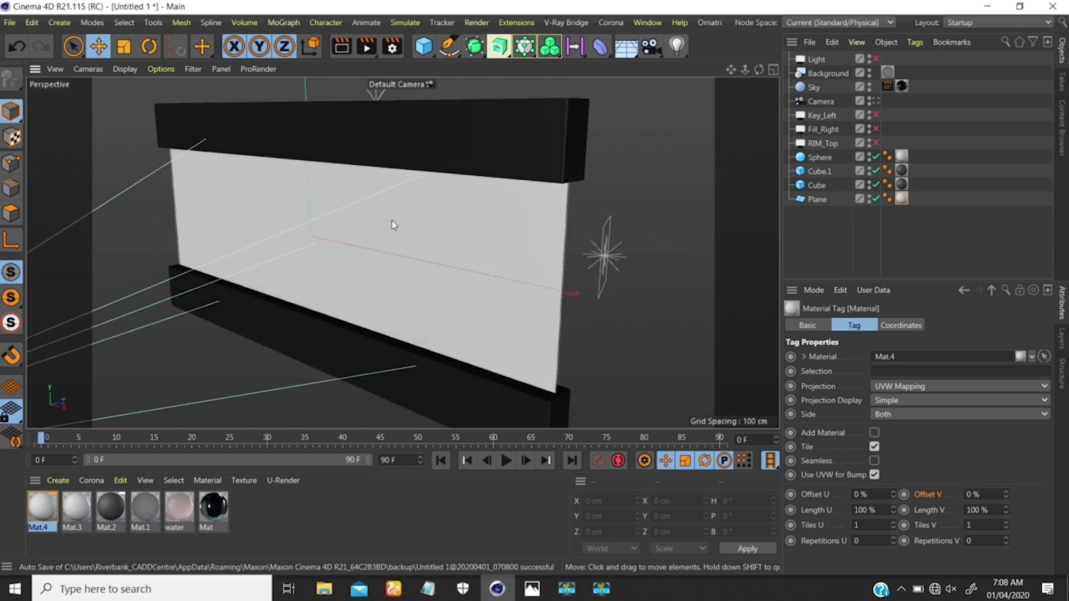
scroll(362, 232, "down", 1)
scroll(362, 233, "up", 2)
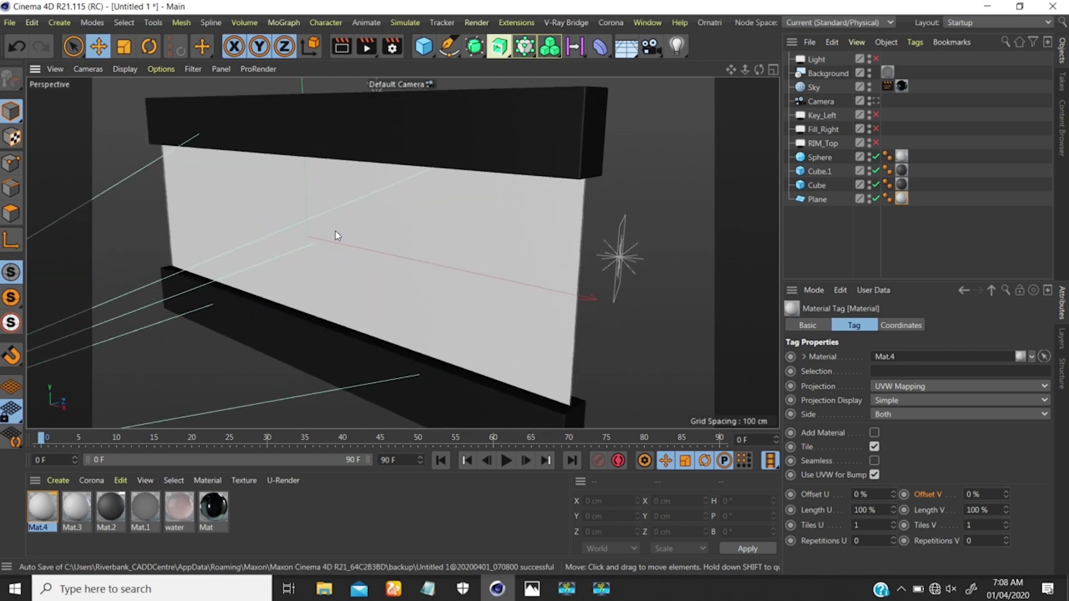
Rename the new Mat.4 material to "Rain drop".
left_click(47, 530)
double_click(46, 529)
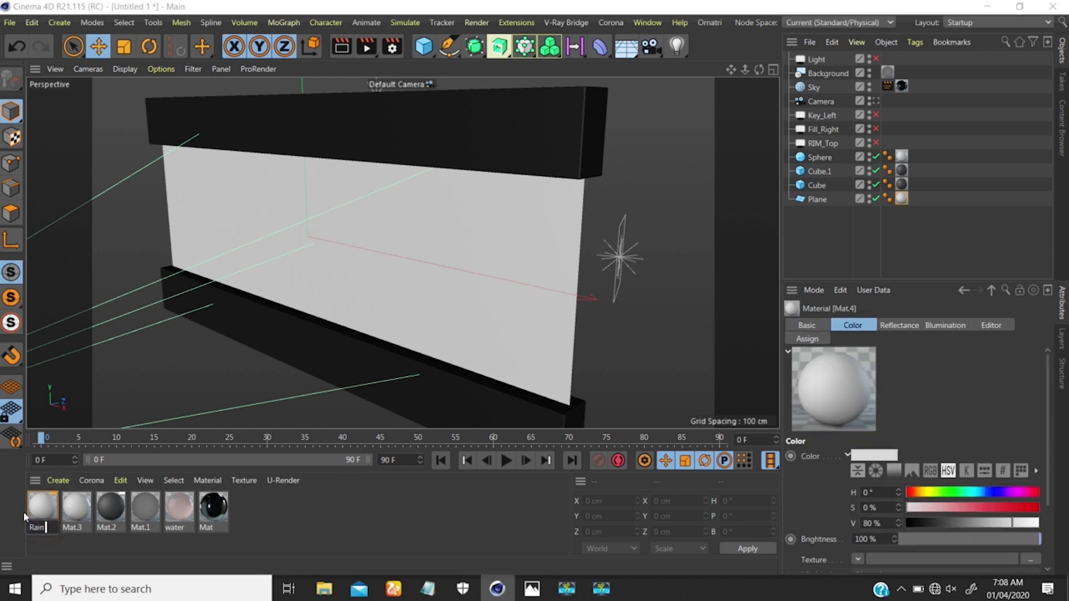
type("Rain drop")
key("Return")
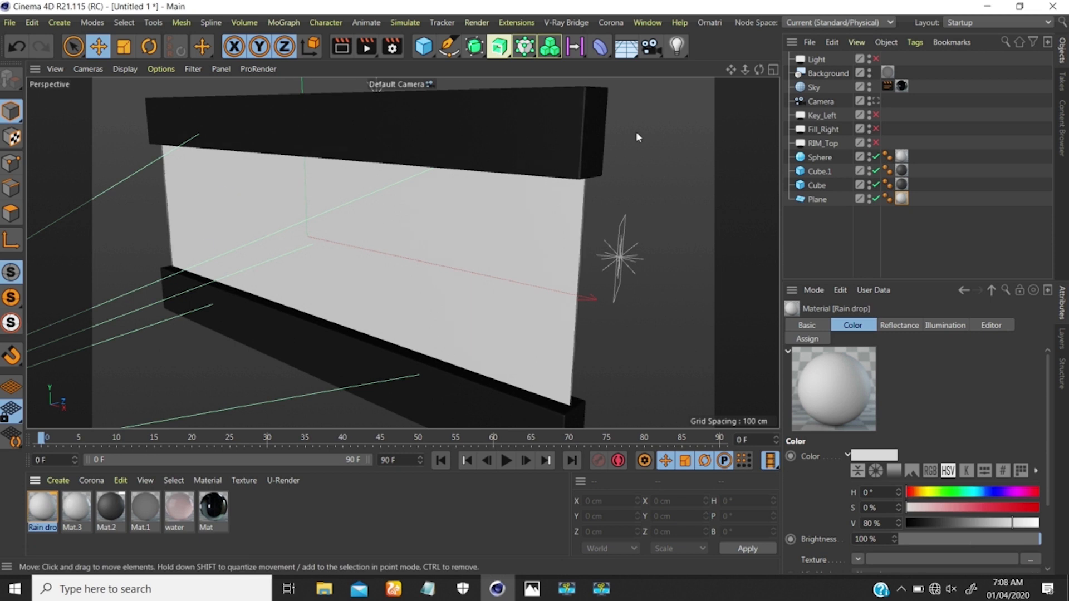
Select the Plane object and switch the viewport to look through the scene's Camera.
left_click(901, 199)
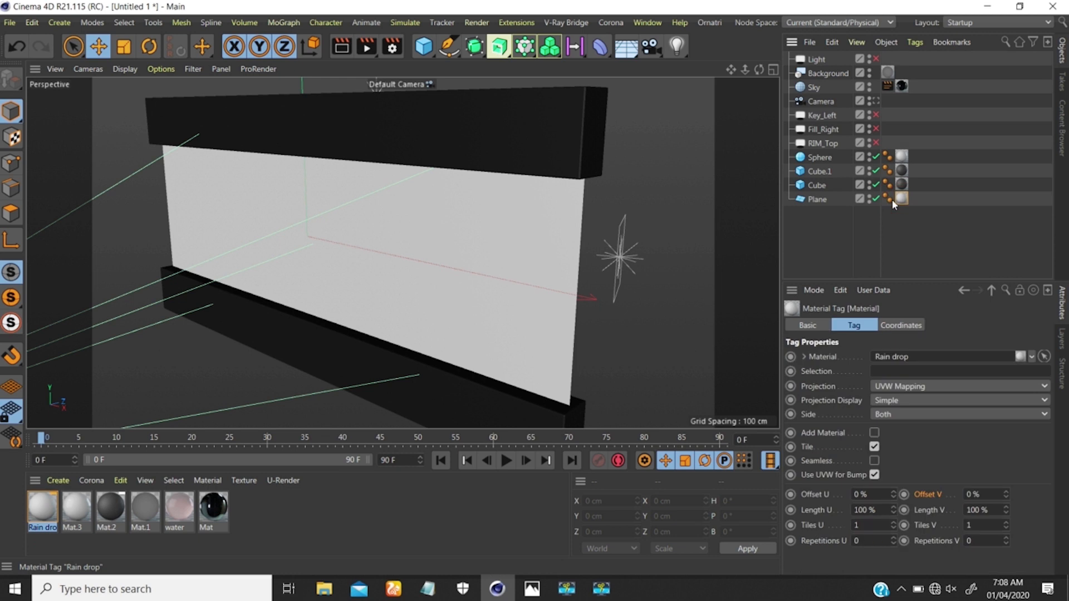
left_click(817, 199)
key("o")
left_click(874, 101)
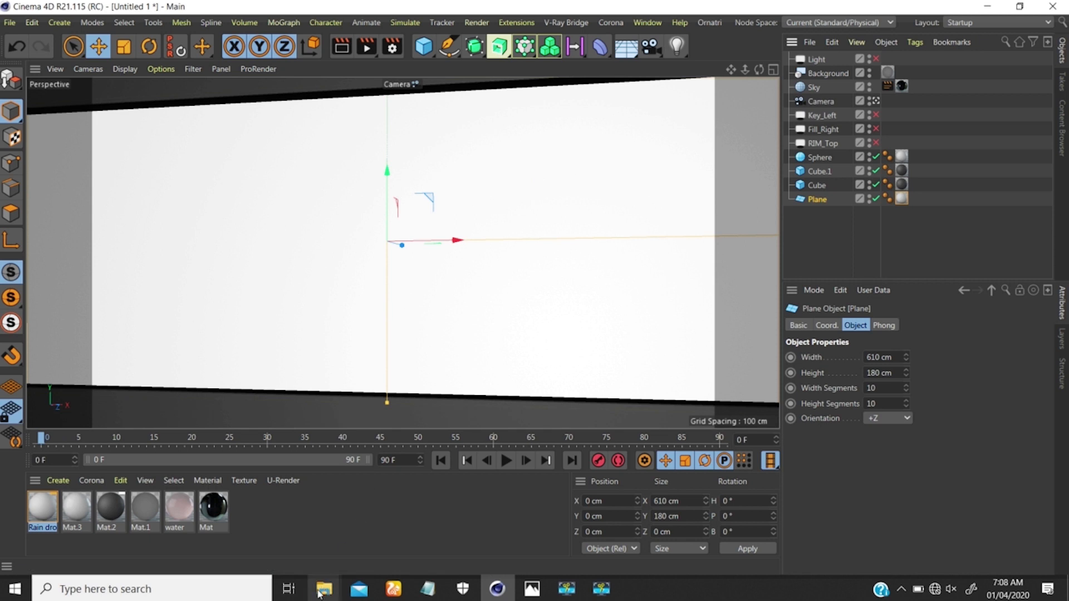
Switch to File Explorer, examine the Rain Drops BMP and Rain Drops NRM images in the Rain Texture folder, and close them.
mouse_move(321, 593)
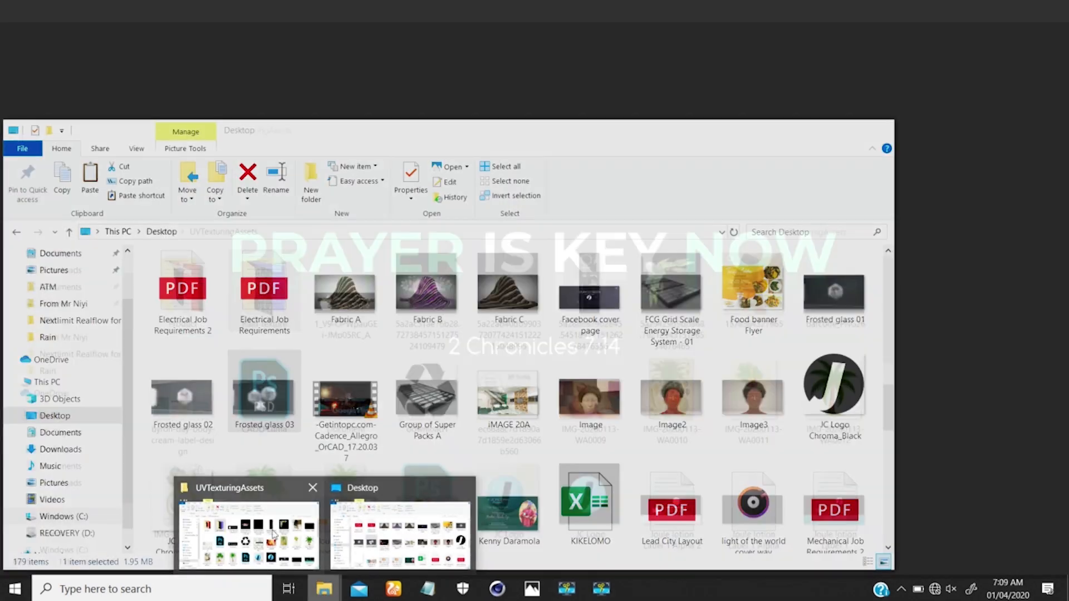
left_click(272, 533)
double_click(260, 284)
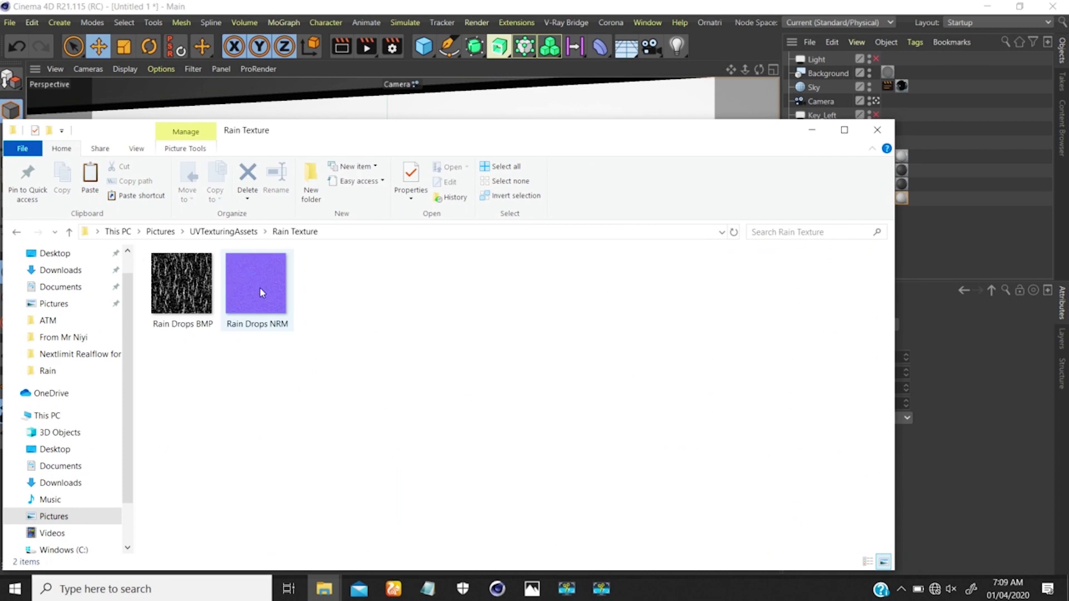
left_click(184, 288)
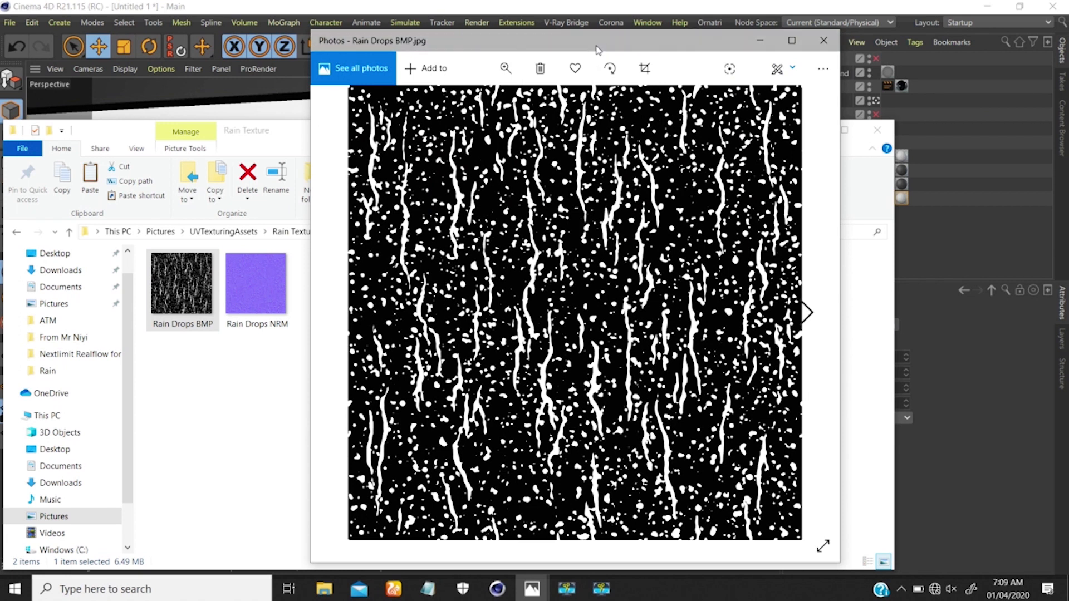
double_click(258, 286)
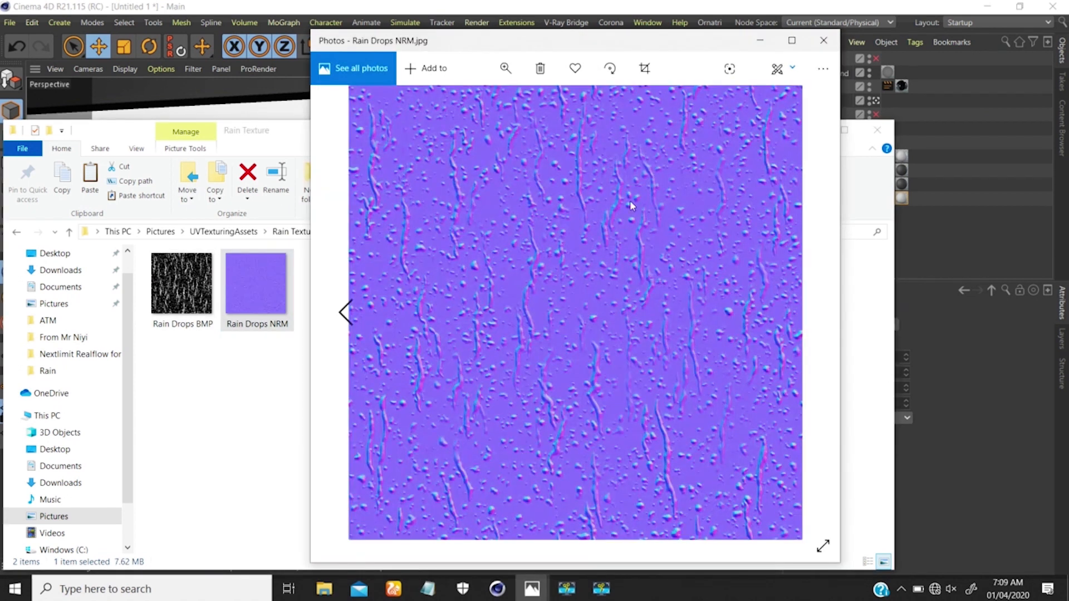
left_click(824, 41)
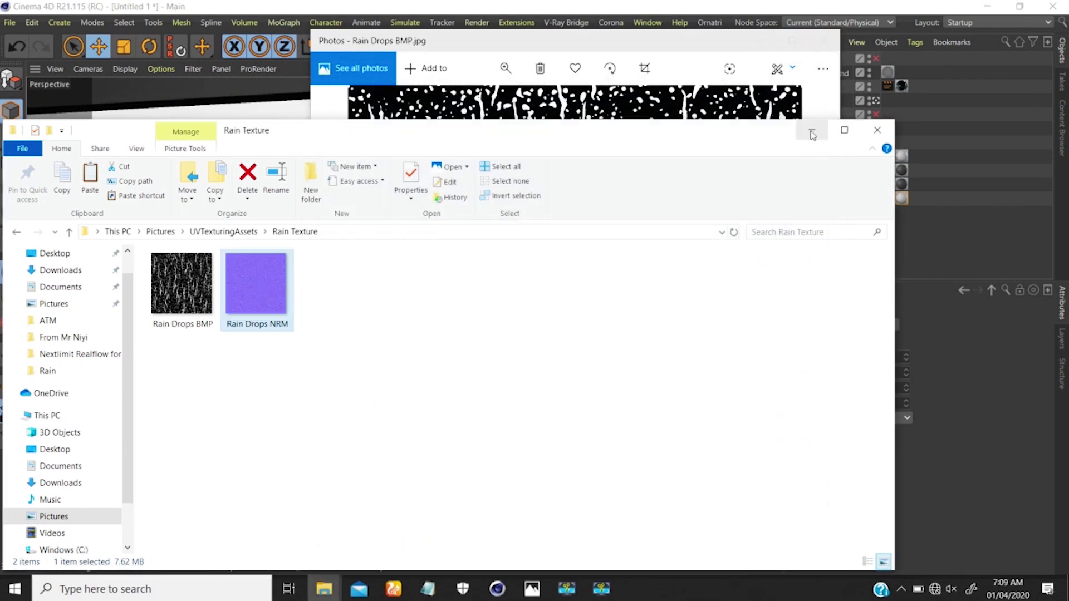
left_click(876, 131)
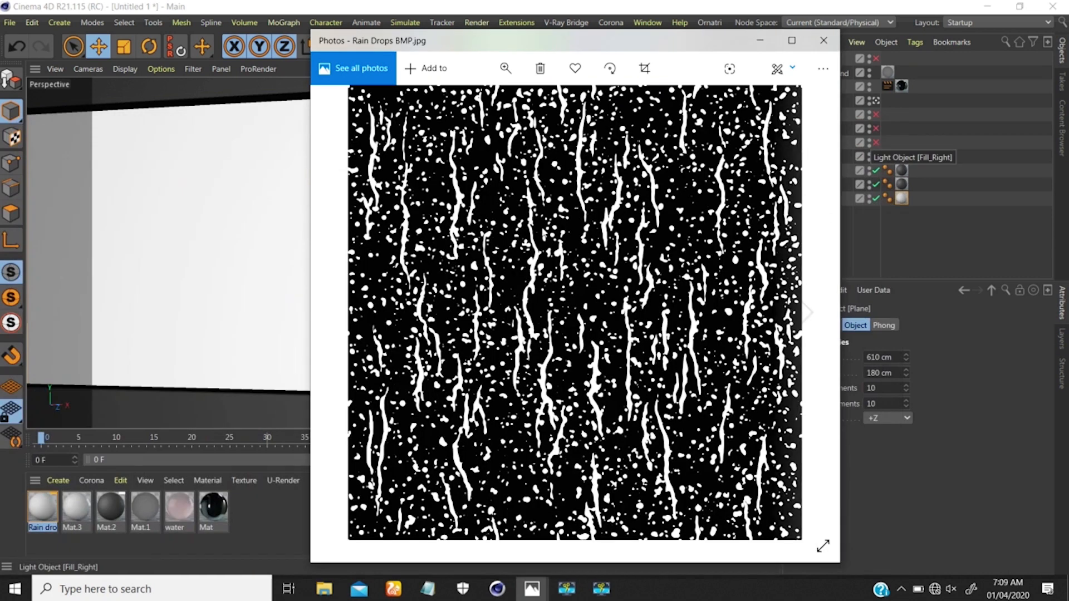
left_click(823, 40)
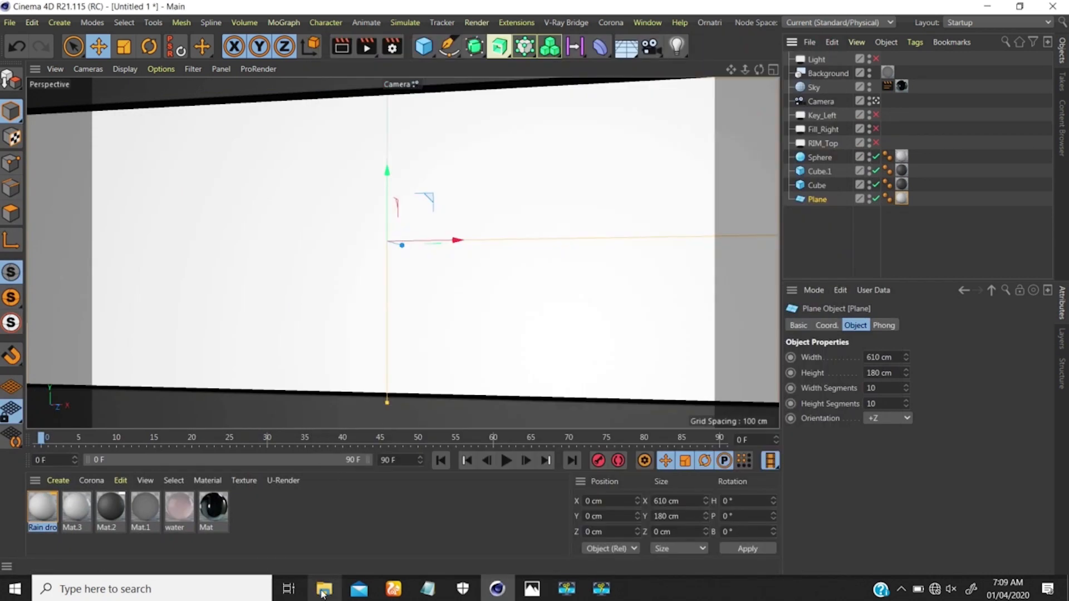
Browse in File Explorer to the Rain Texture folder inside Pictures > UVTexturingAssets and minimize the window.
left_click(322, 593)
left_click(322, 593)
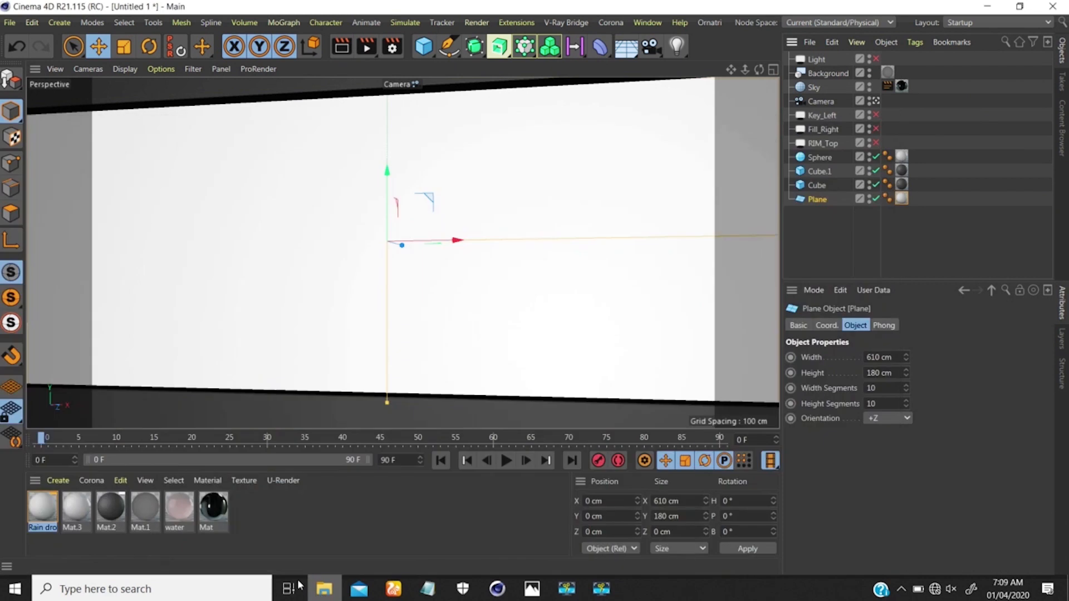
key("super")
type("p")
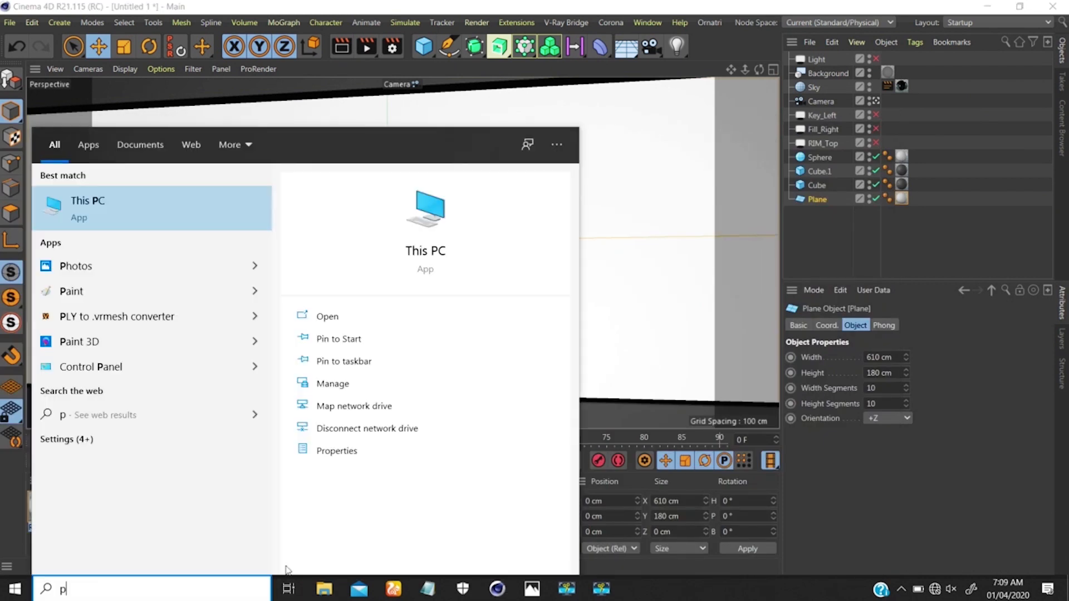
type("c")
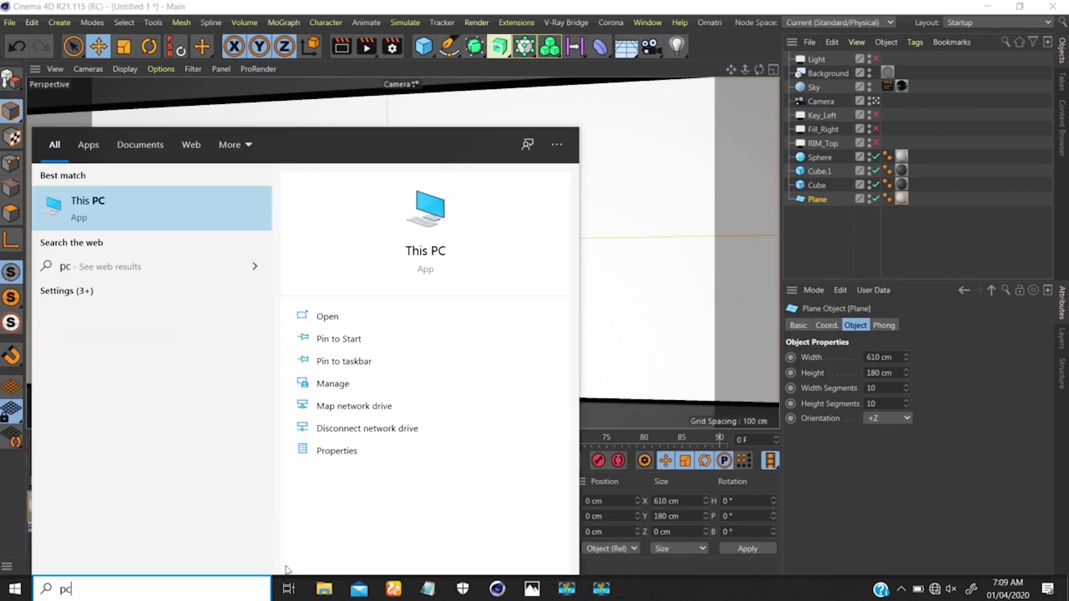
key("Return")
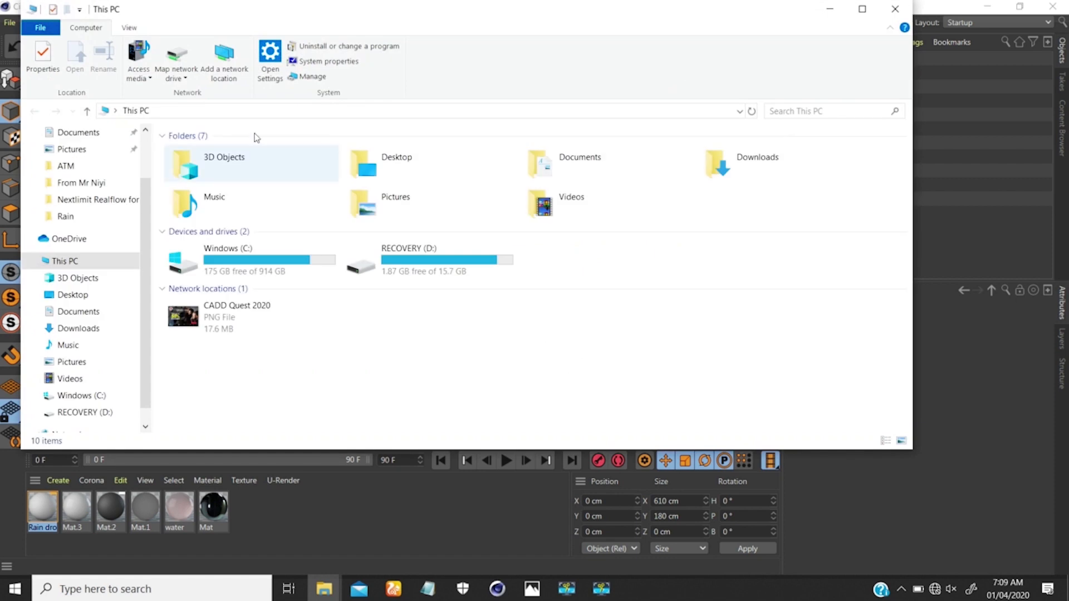
left_click(71, 362)
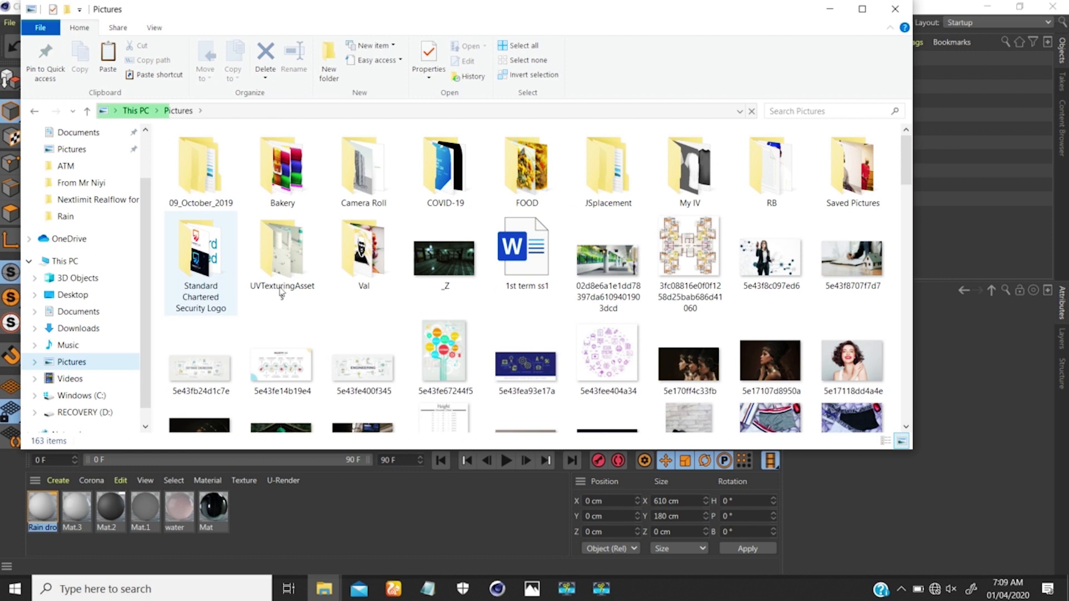
double_click(298, 246)
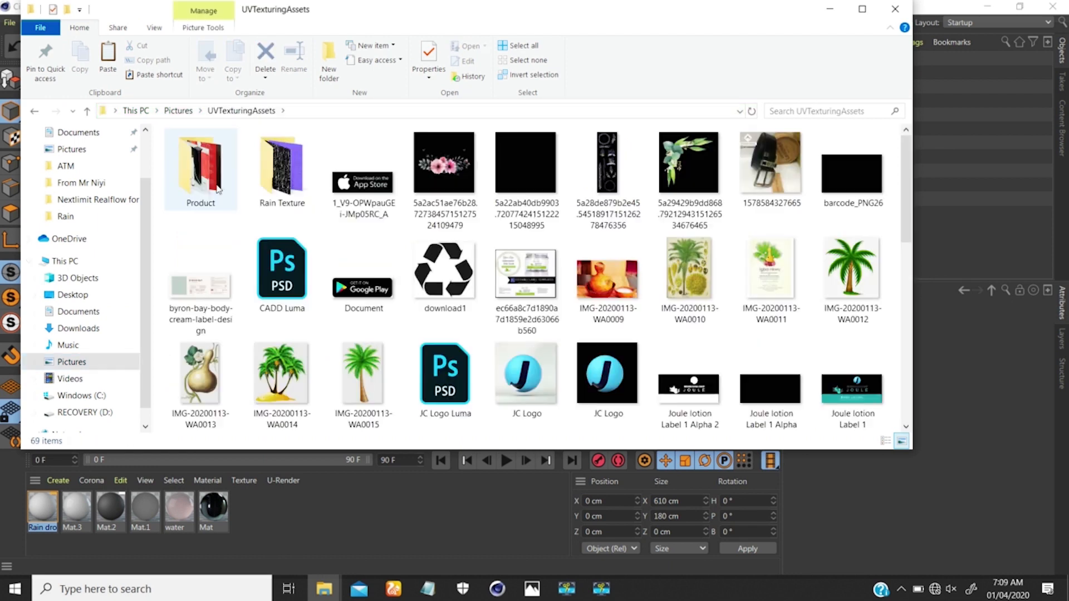
left_click(273, 170)
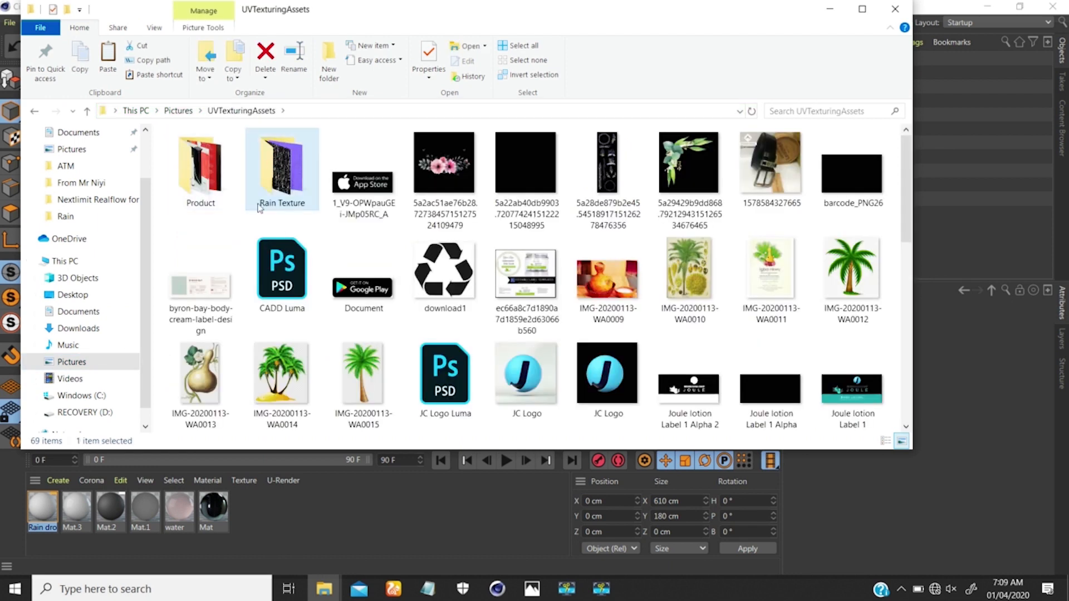
double_click(289, 179)
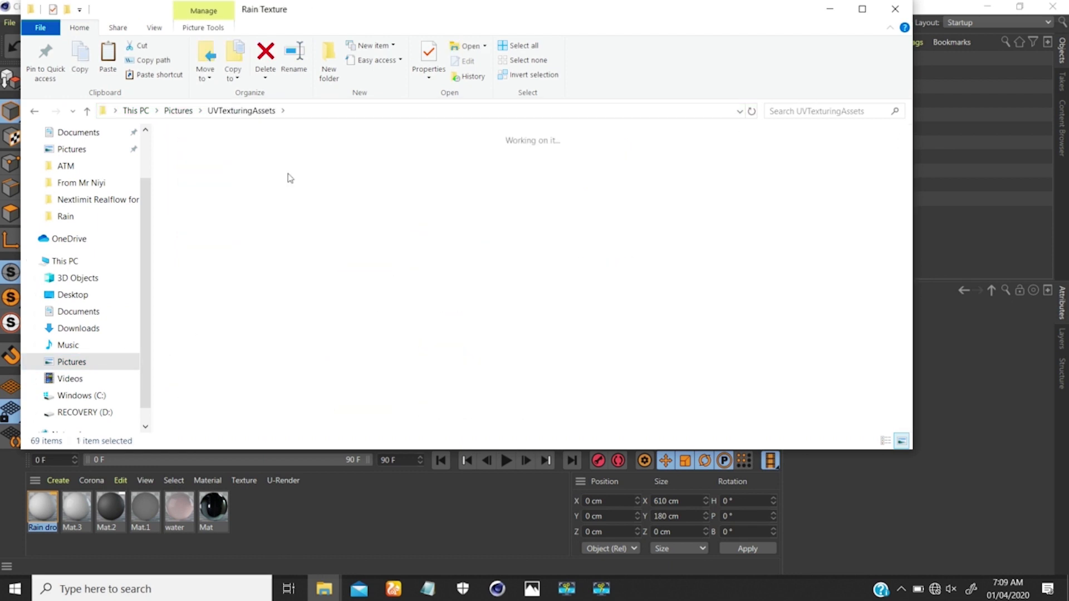
left_click(829, 9)
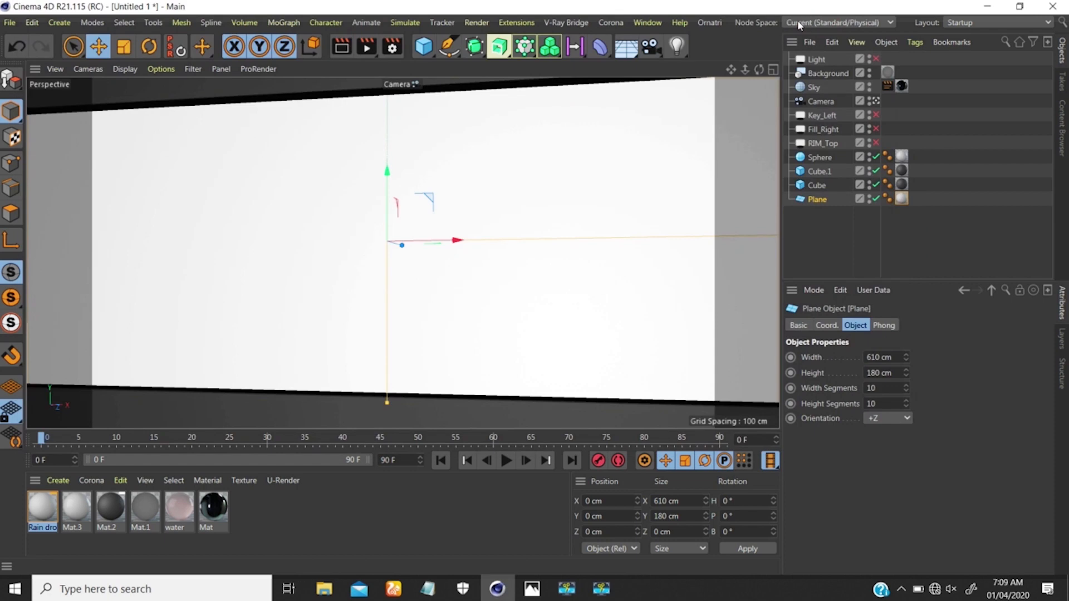
left_click(46, 506)
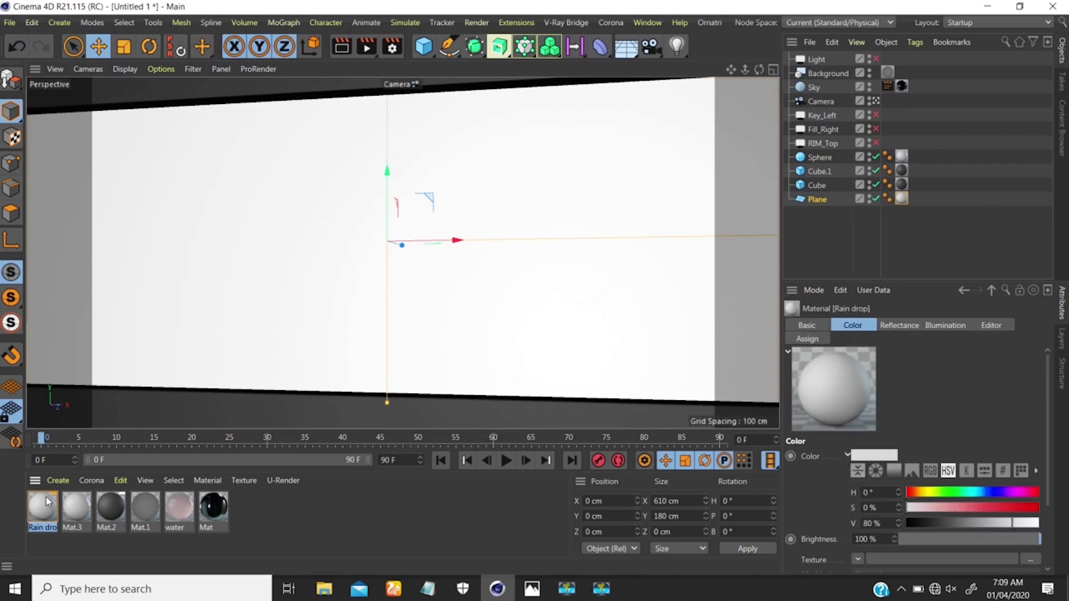
double_click(45, 499)
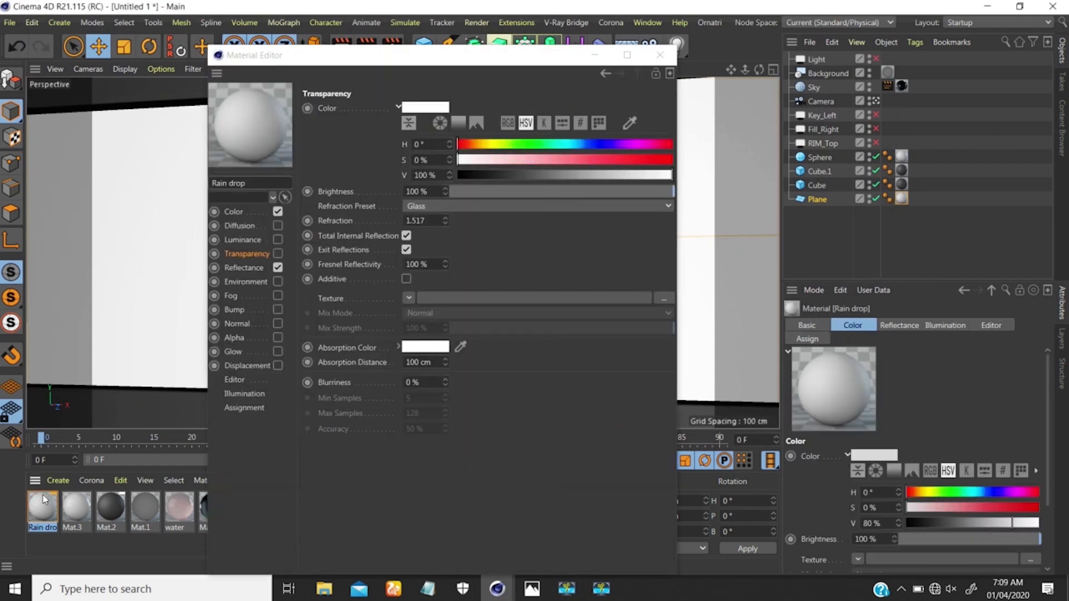
left_click_drag(251, 55, 504, 40)
left_click(478, 168)
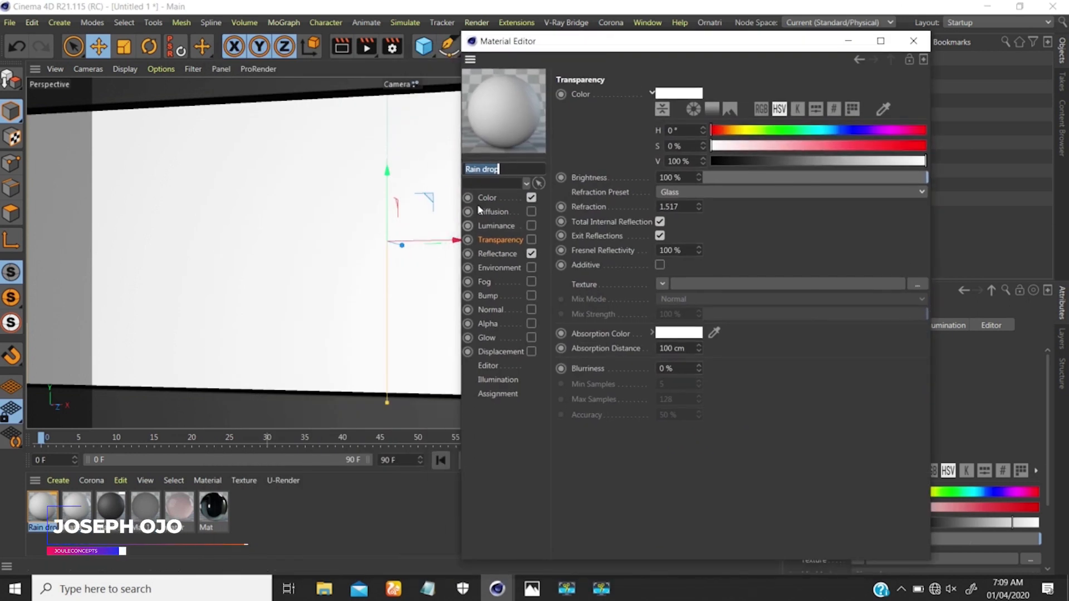
left_click(532, 295)
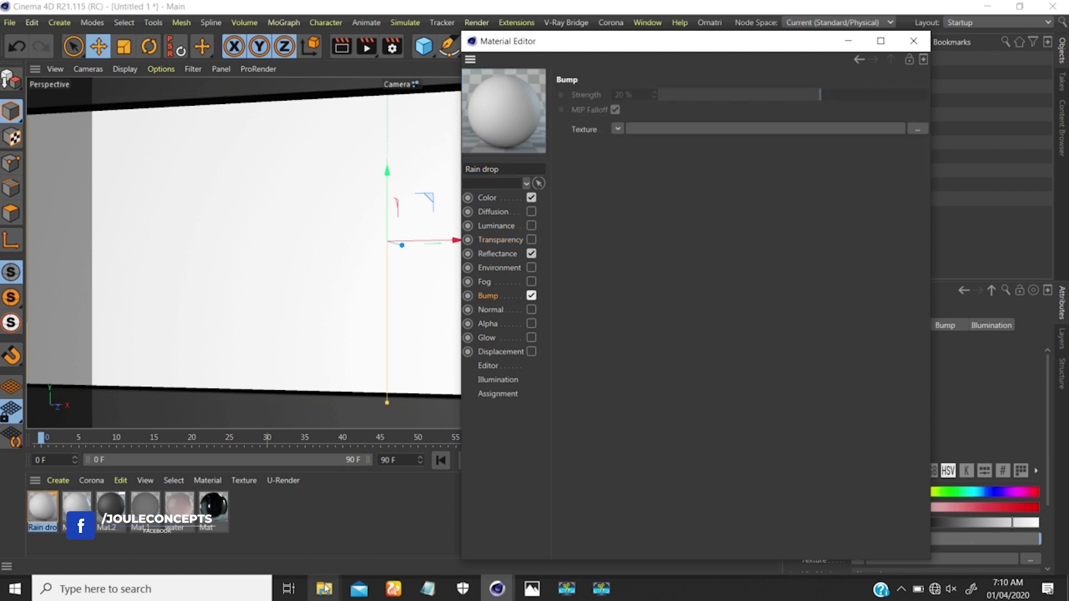
left_click(918, 128)
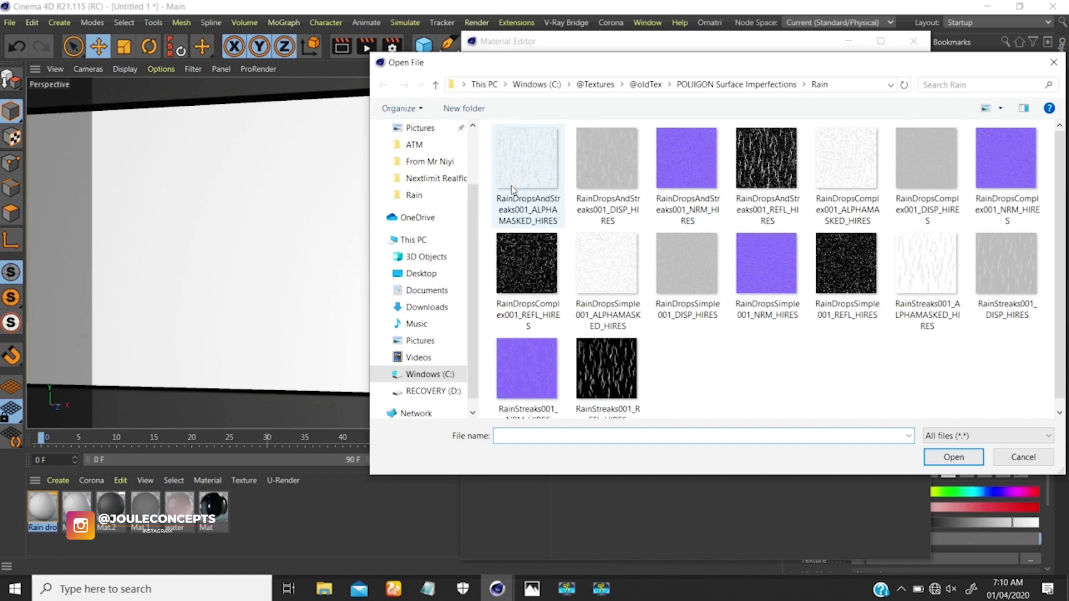
left_click(412, 290)
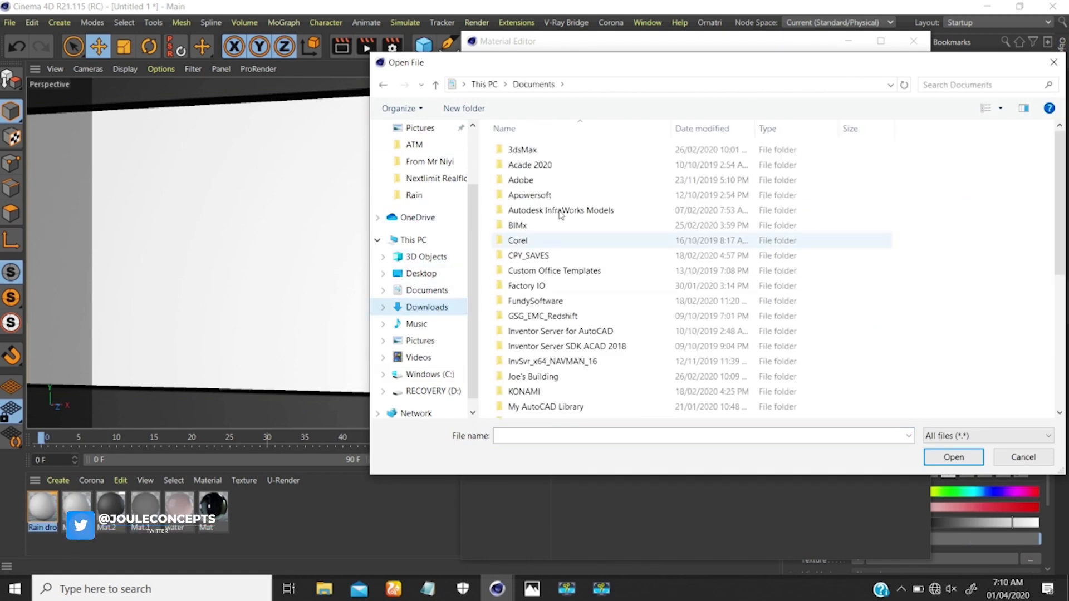
left_click(1054, 62)
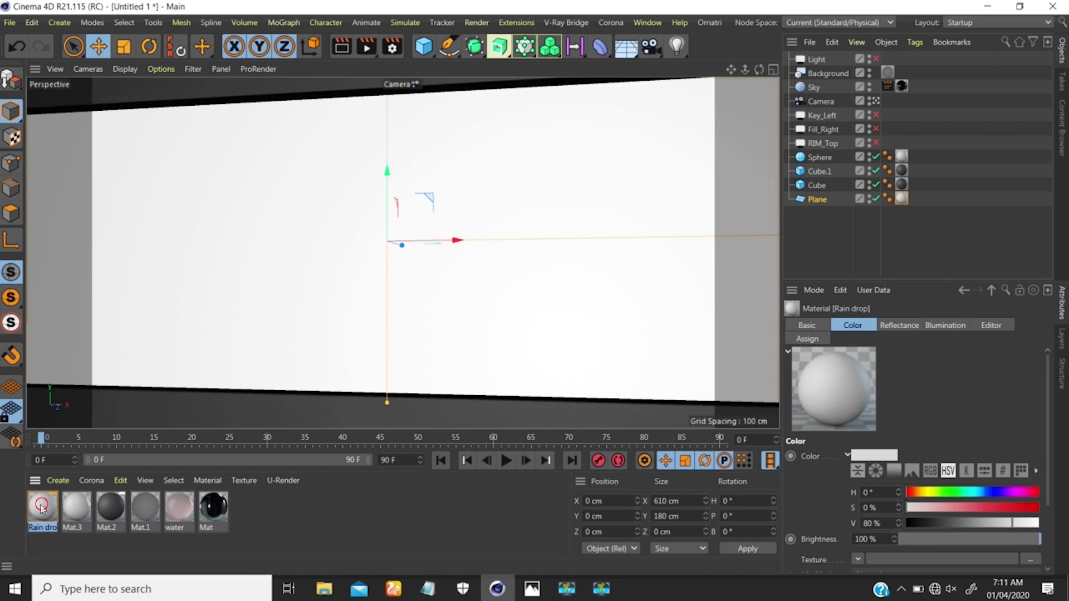
Enable Bump on the Rain drop material and load the Rain Drops BMP texture without copying it to the project location.
double_click(43, 508)
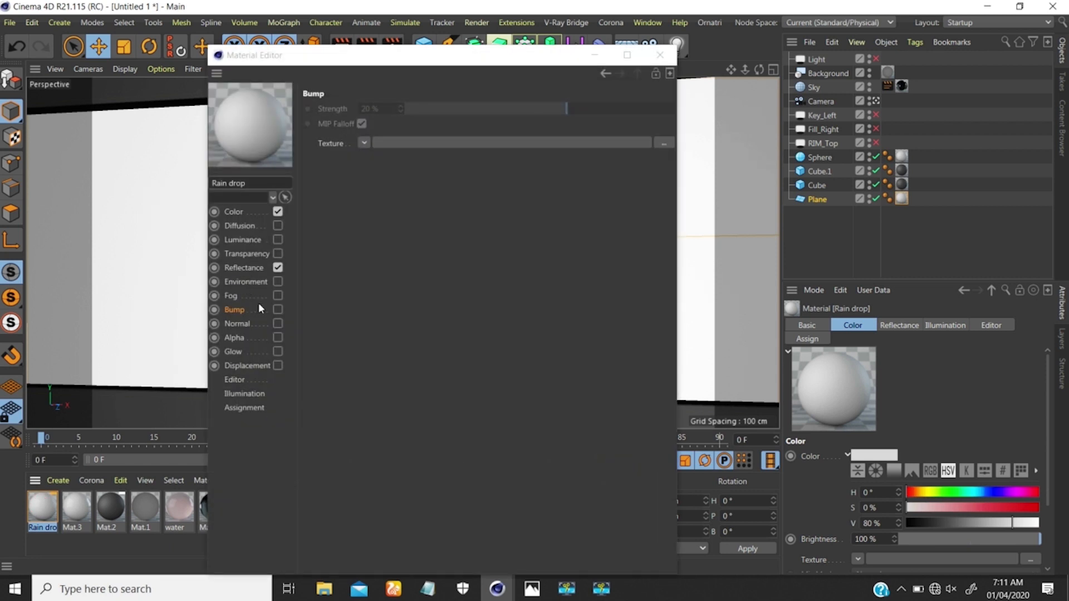
left_click(278, 309)
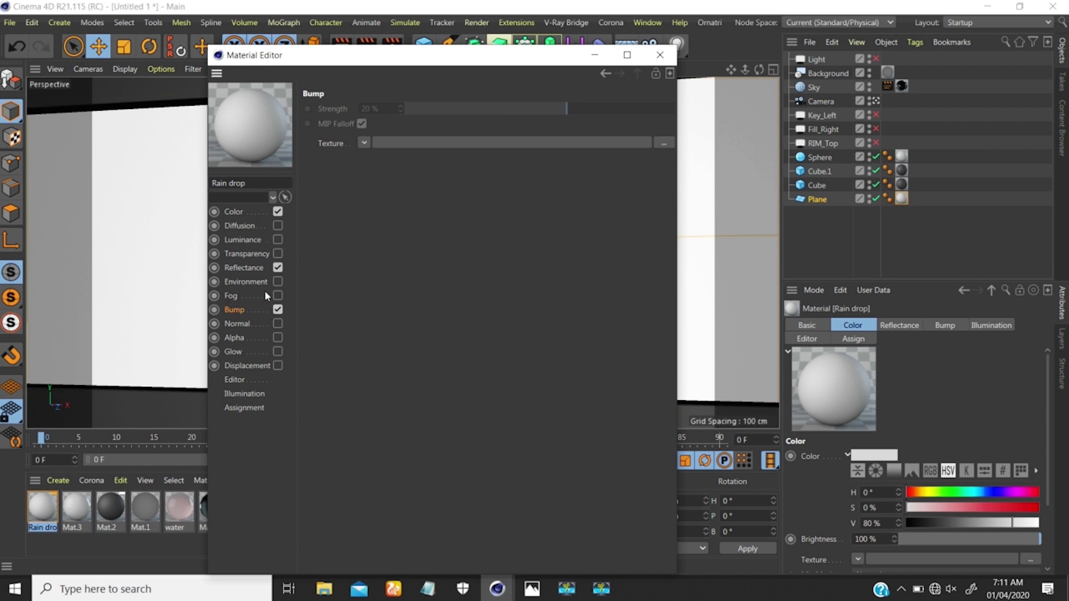
left_click(666, 146)
left_click(363, 189)
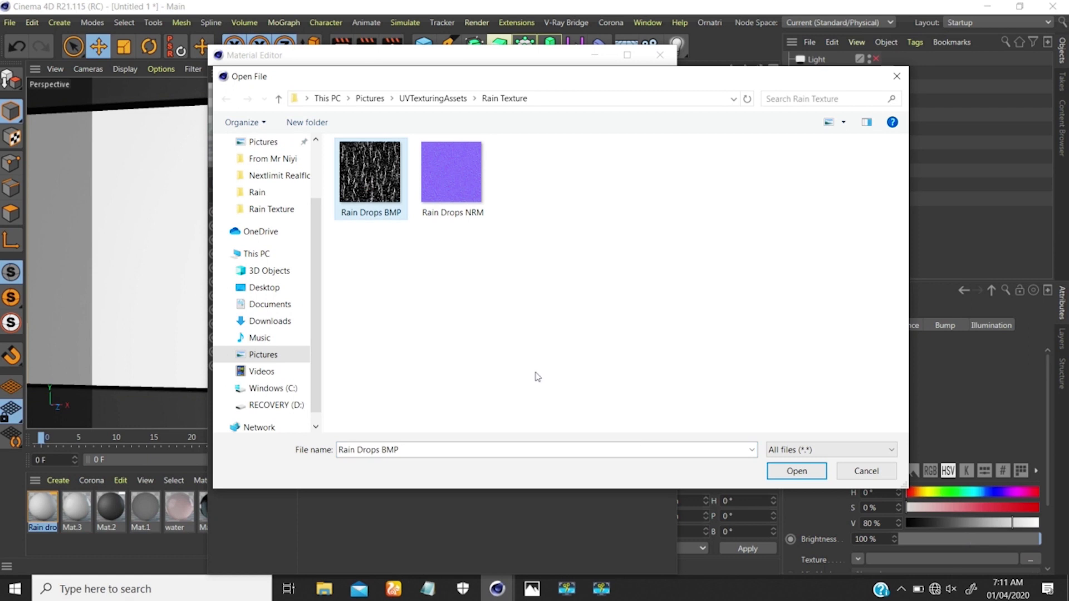
left_click(777, 471)
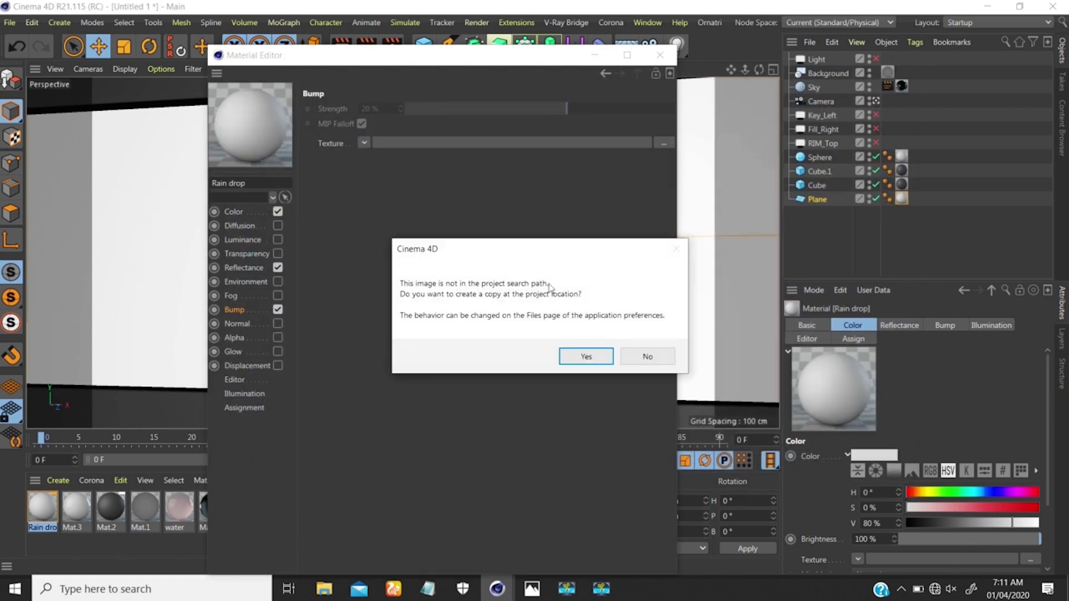
left_click(646, 357)
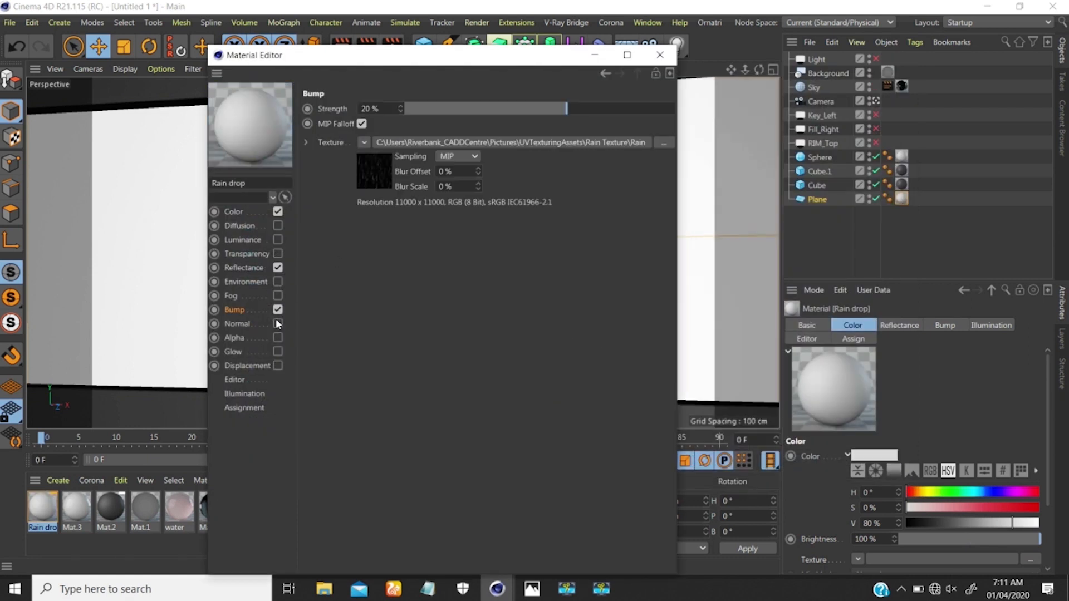
Enable the material's Normal channel, load the Rain Drops NRM texture without copying it to the project, and close the Material Editor.
left_click(277, 323)
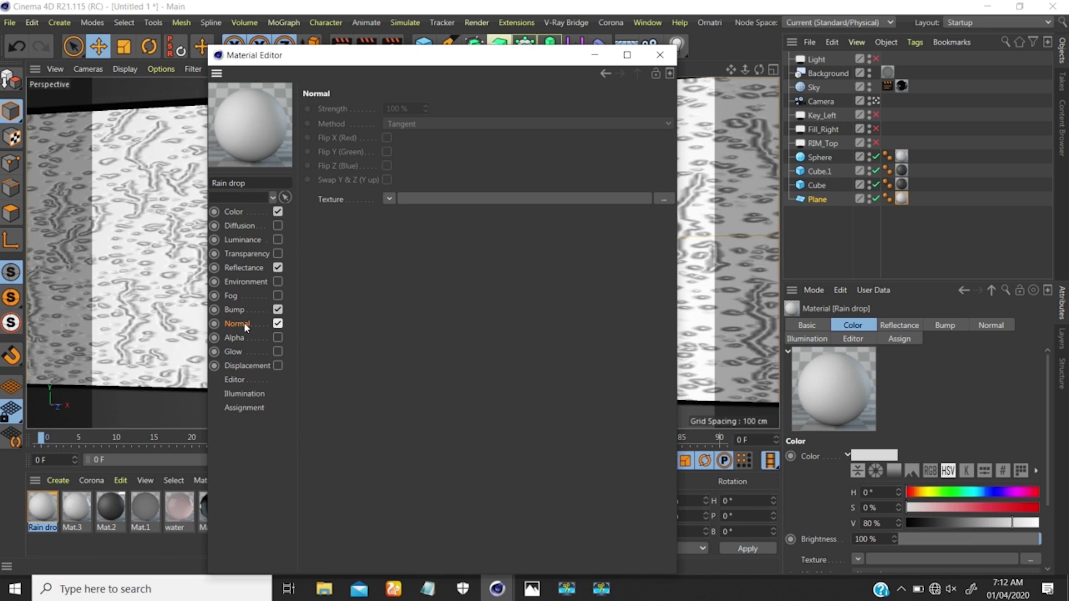
left_click(668, 199)
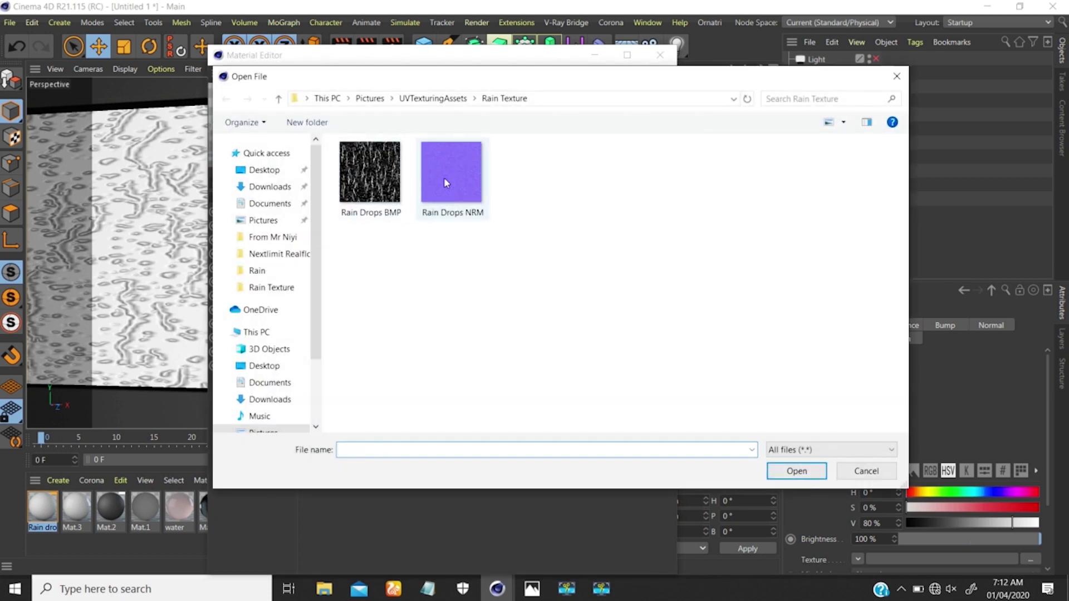
left_click(443, 177)
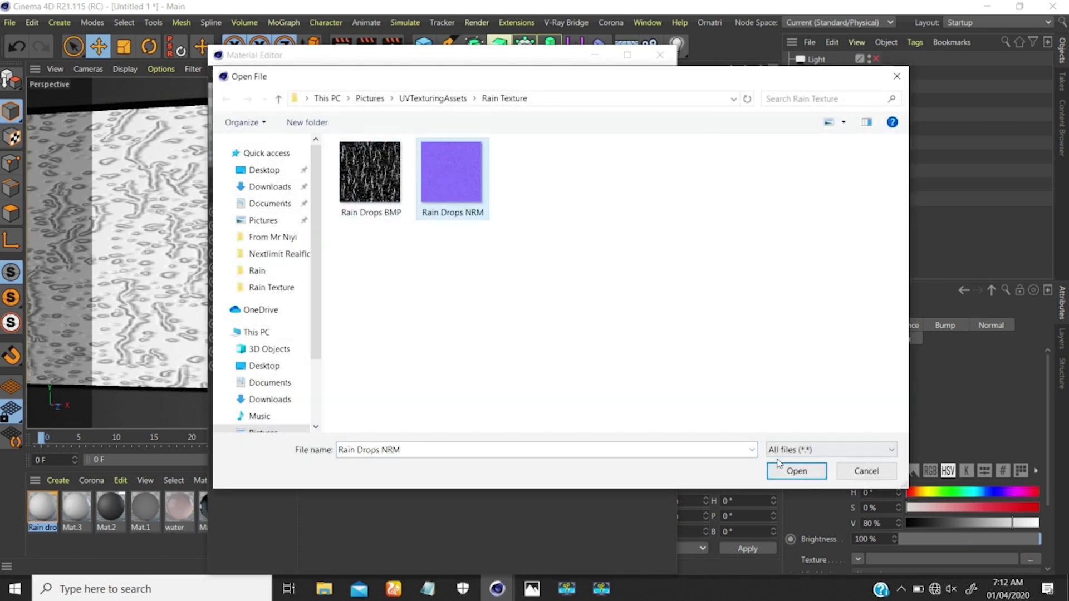
left_click(793, 471)
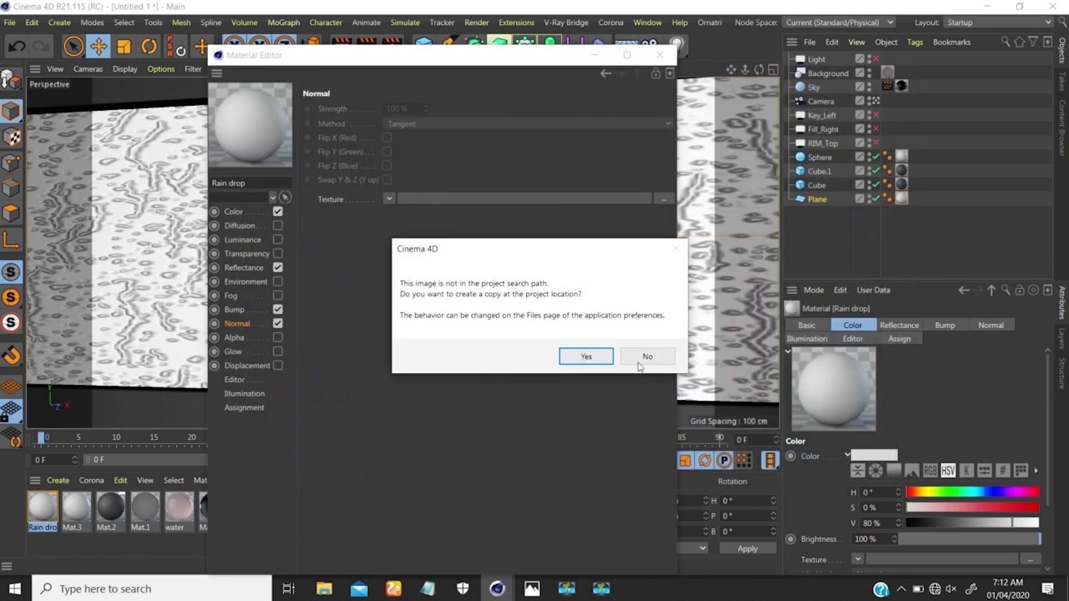
left_click(639, 367)
left_click_drag(507, 55, 605, 96)
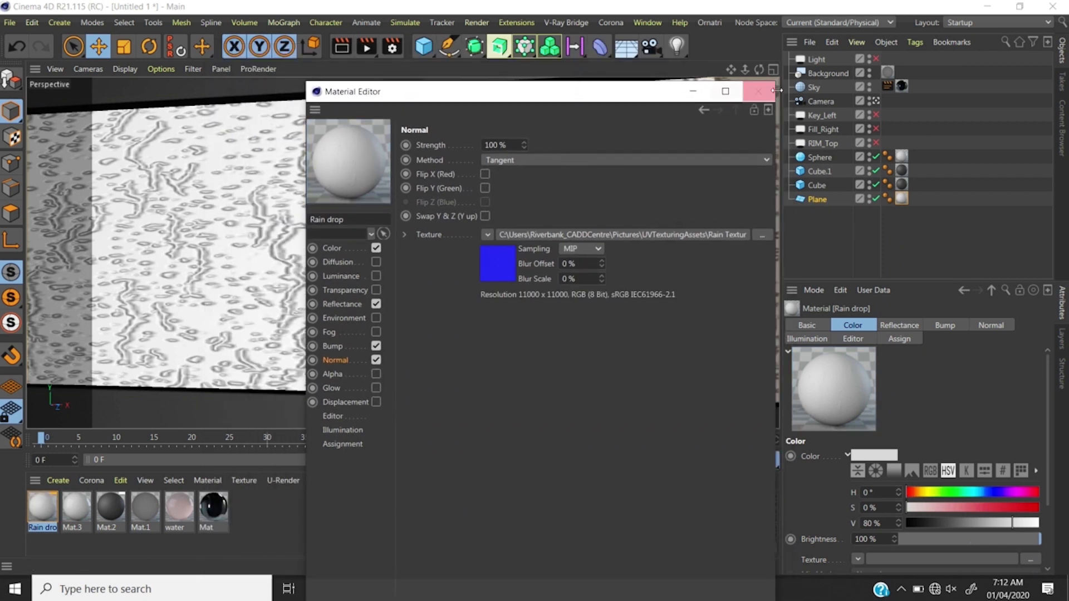
left_click(758, 92)
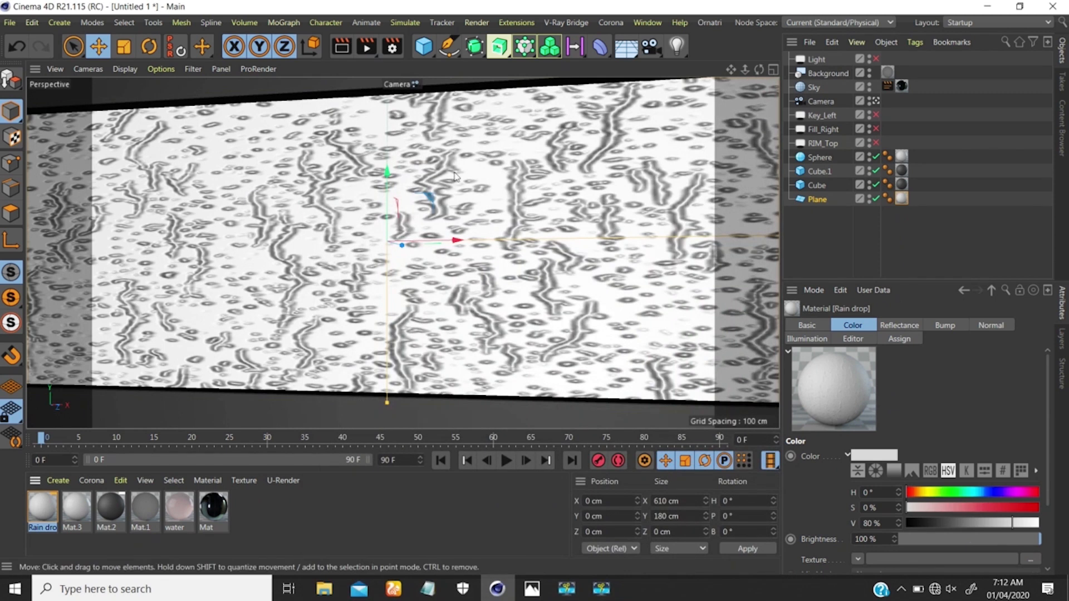
Set the projection of the Plane's Rain drop material tag to Cubic.
left_click(901, 199)
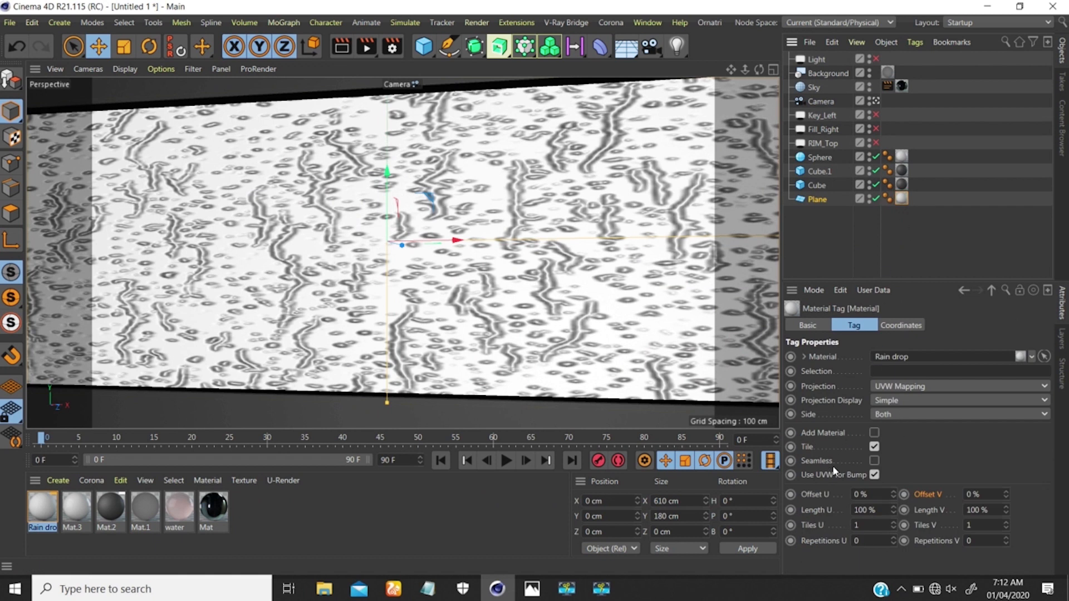
left_click(894, 386)
left_click(891, 444)
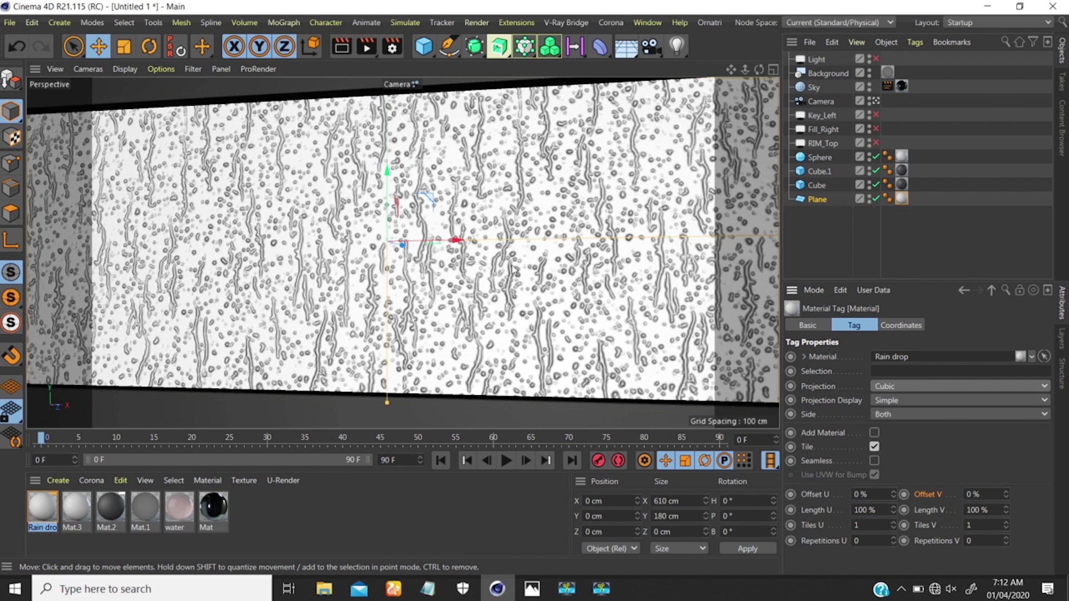
Try a Length V of 150 % on the Plane's material tag, and set it back to 100 %.
double_click(990, 509)
type("150")
key("Return")
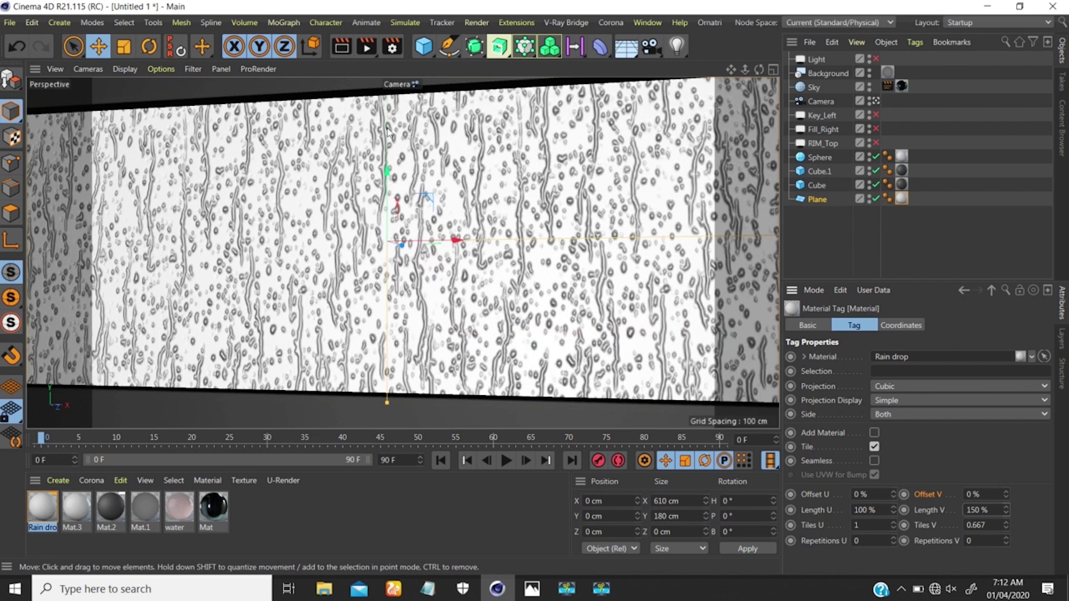
double_click(982, 510)
type("100")
key("Return")
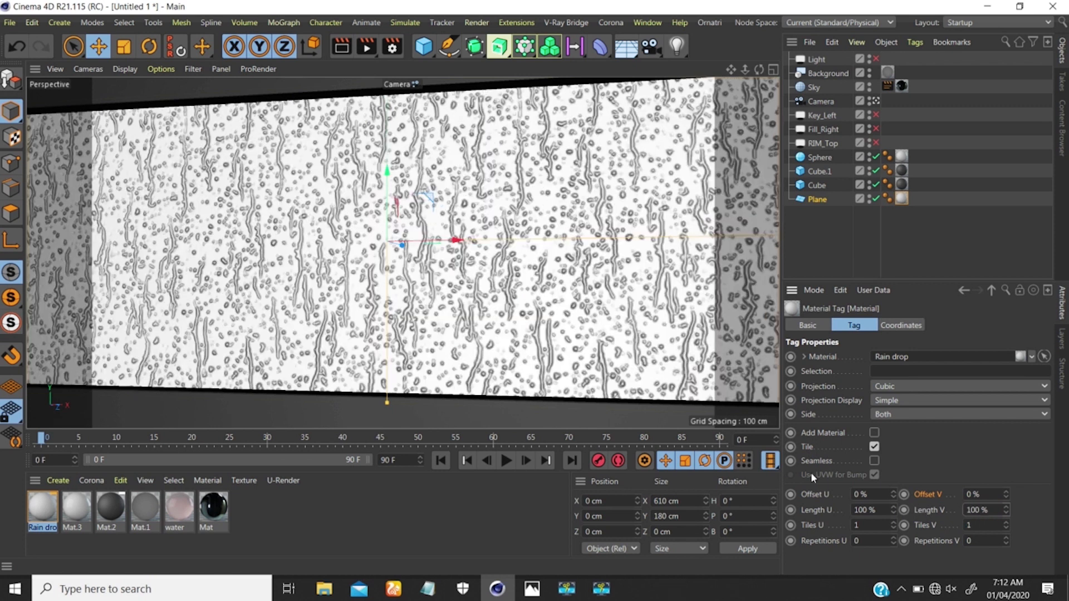
Set the material tag's Length V to 120 %, and try Seamless tiling before switching it off again.
double_click(983, 510)
type("120")
key("Return")
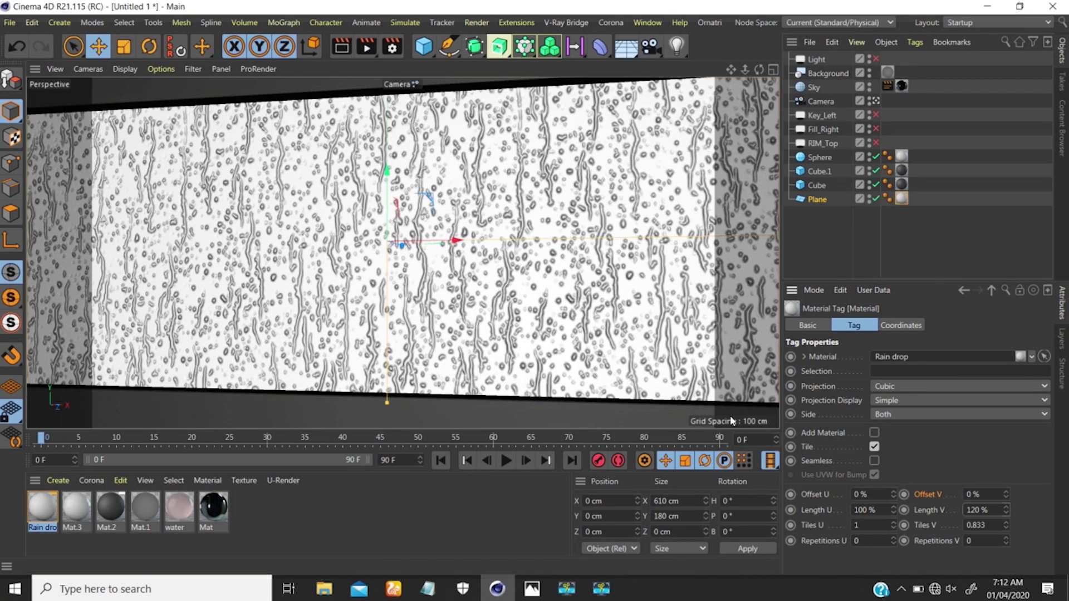
left_click(874, 462)
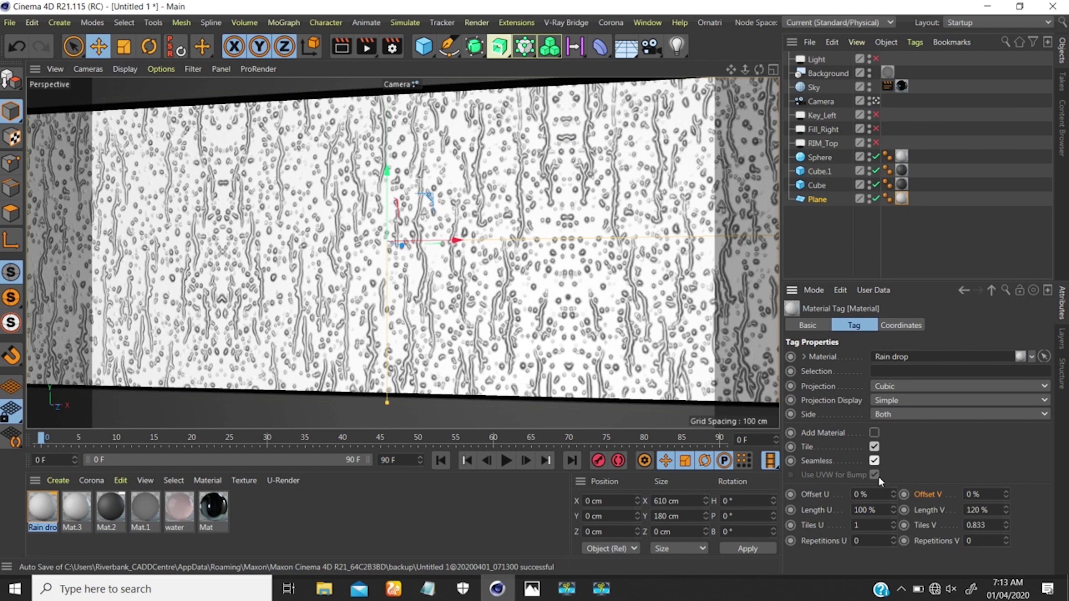
left_click(874, 462)
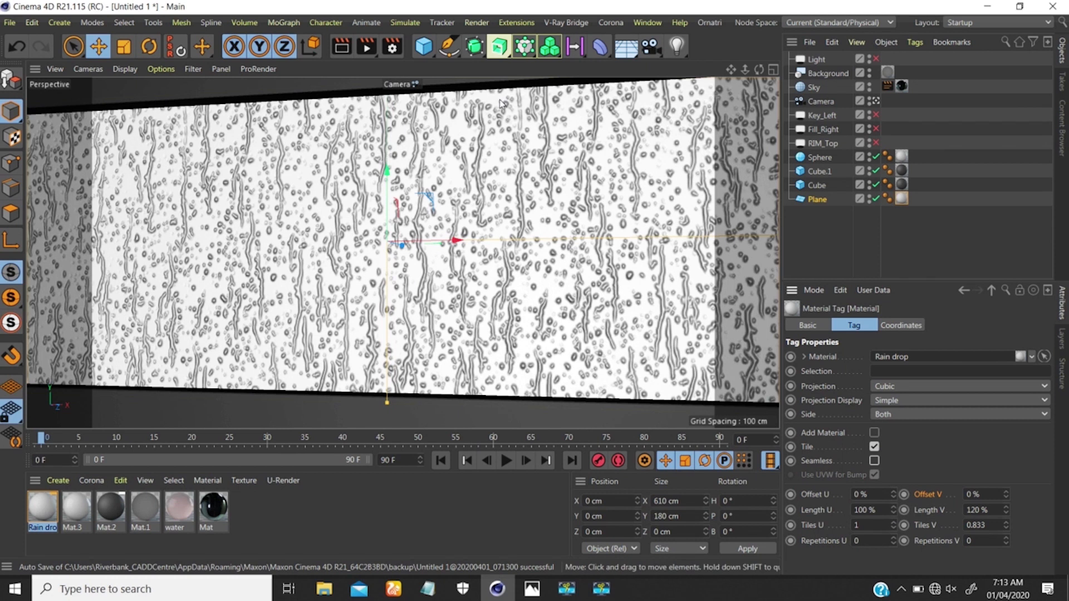
Start a viewport render and stop it, and set the Global Illumination primary and secondary methods to Quasi-Monte Carlo (QMC).
left_click(340, 49)
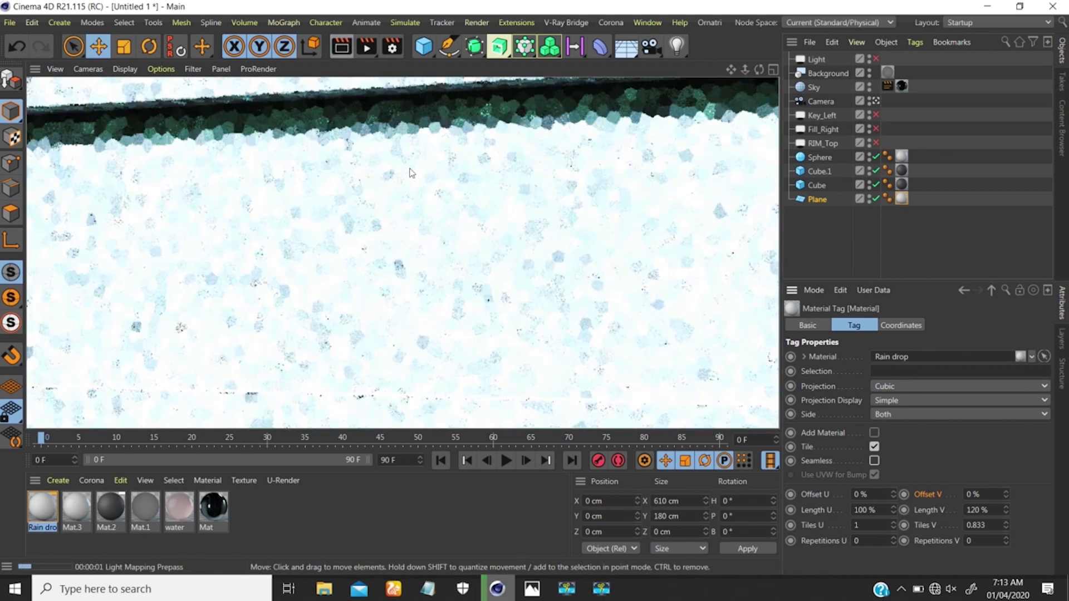
left_click(392, 49)
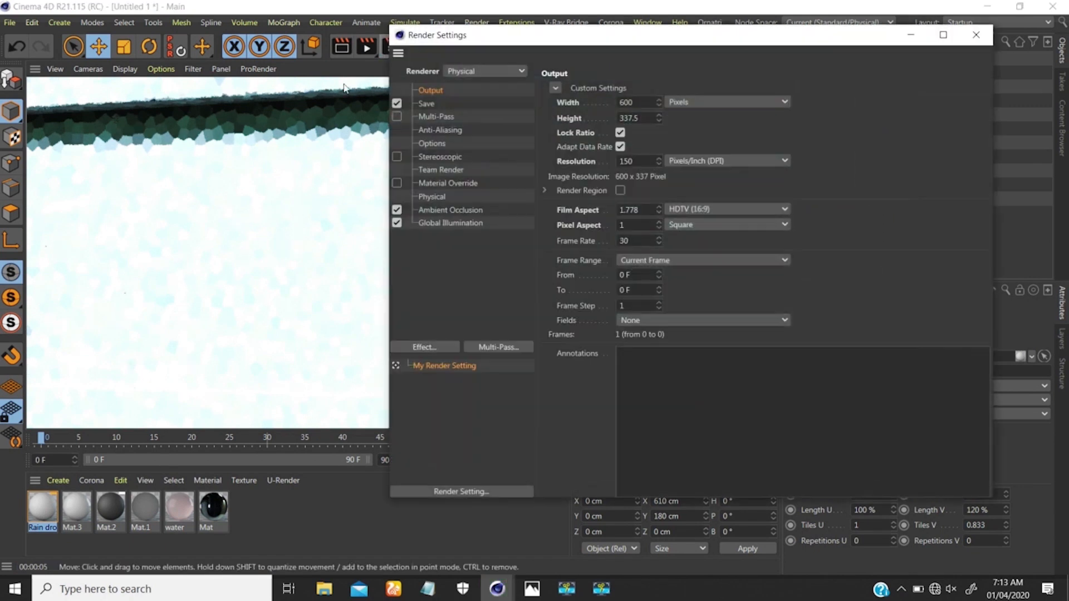
left_click(344, 88)
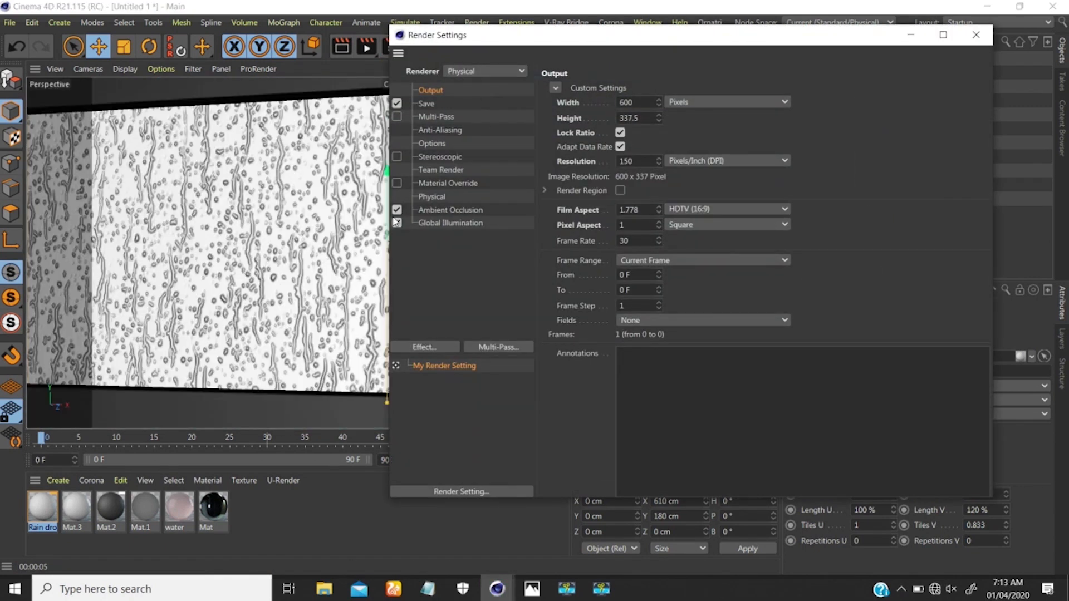
left_click(442, 224)
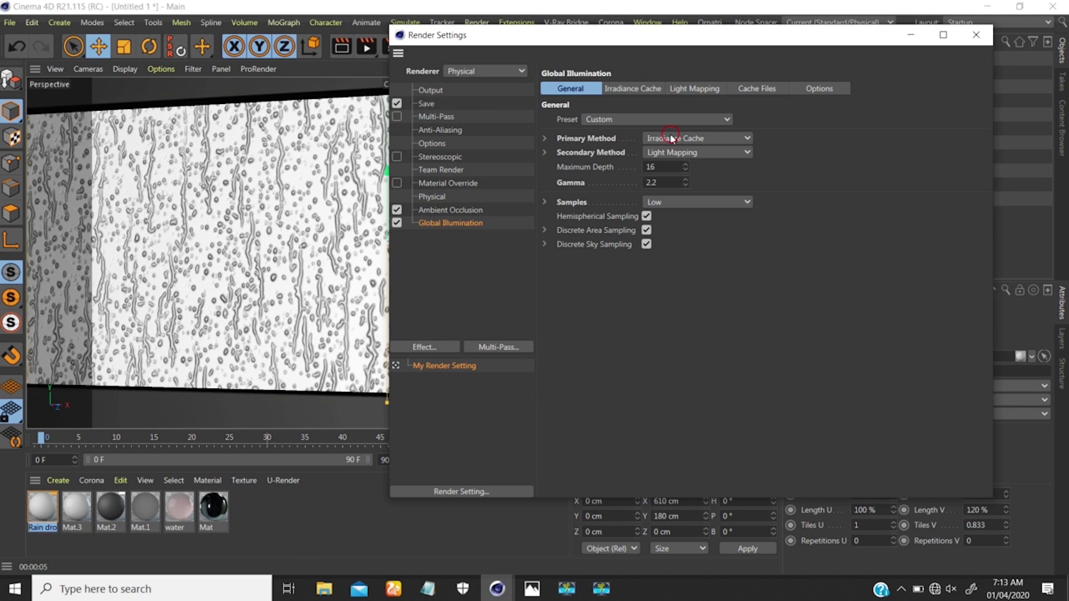
left_click(672, 138)
left_click(683, 148)
left_click(667, 153)
left_click(685, 166)
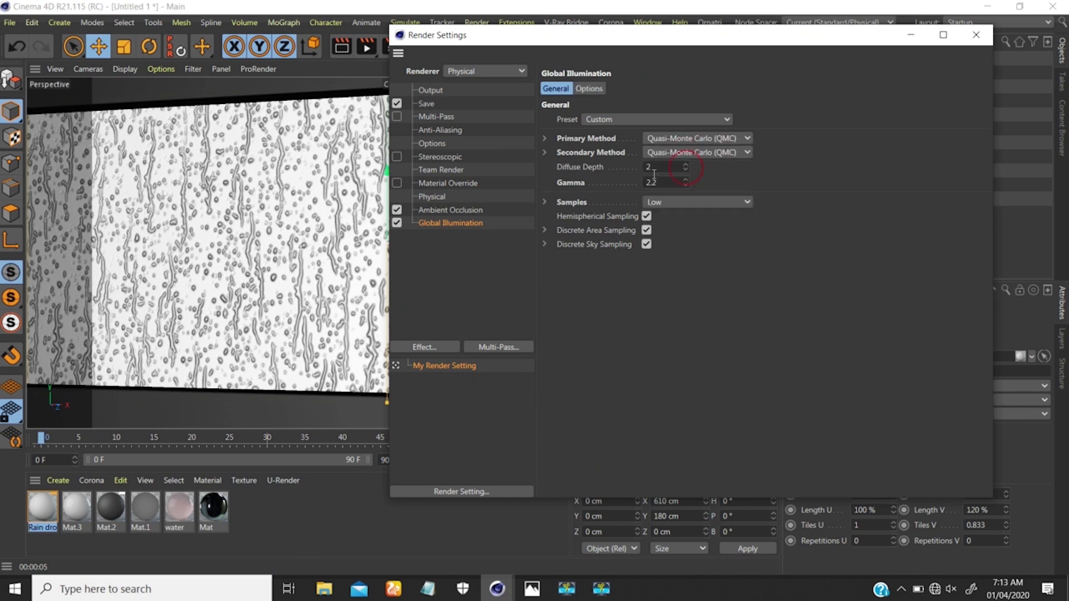
Set the Physical renderer's Sampler to Fixed with Sampling Subdivisions of 2.
left_click(434, 198)
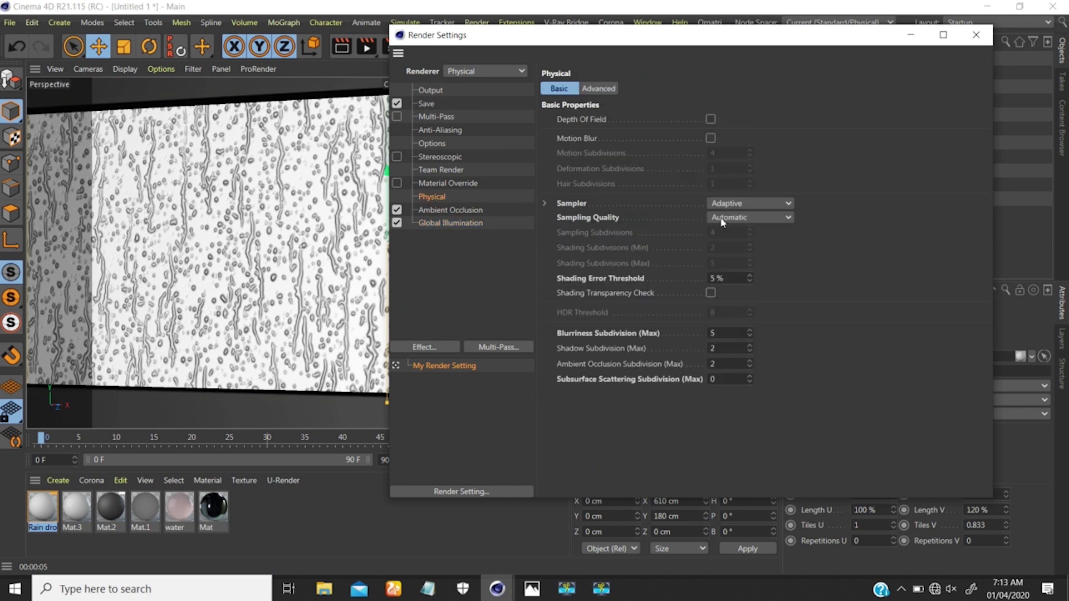
left_click(725, 274)
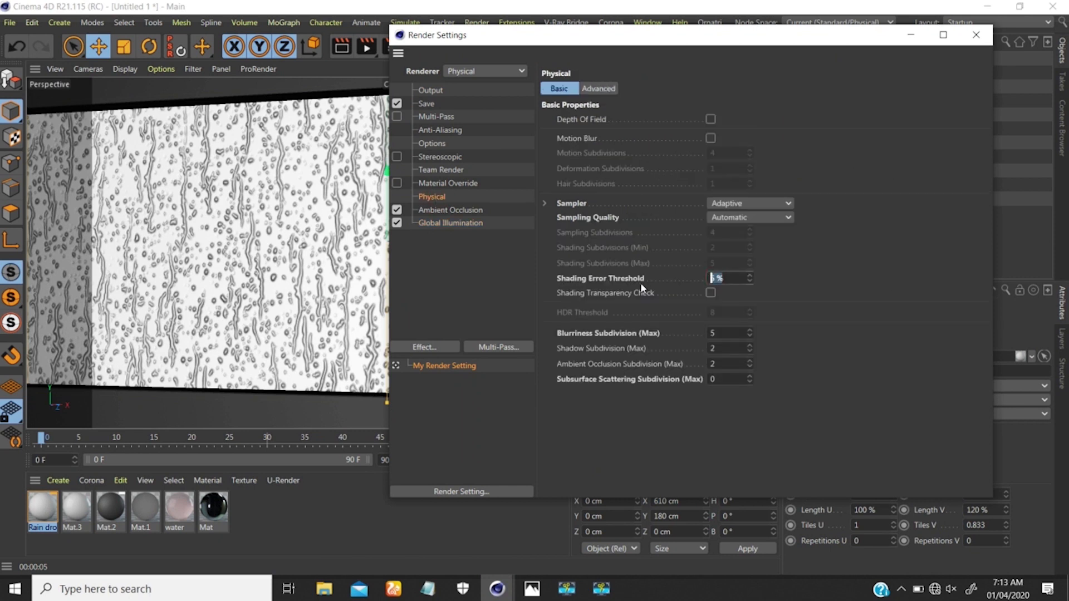
left_click(727, 205)
left_click(723, 216)
left_click(729, 232)
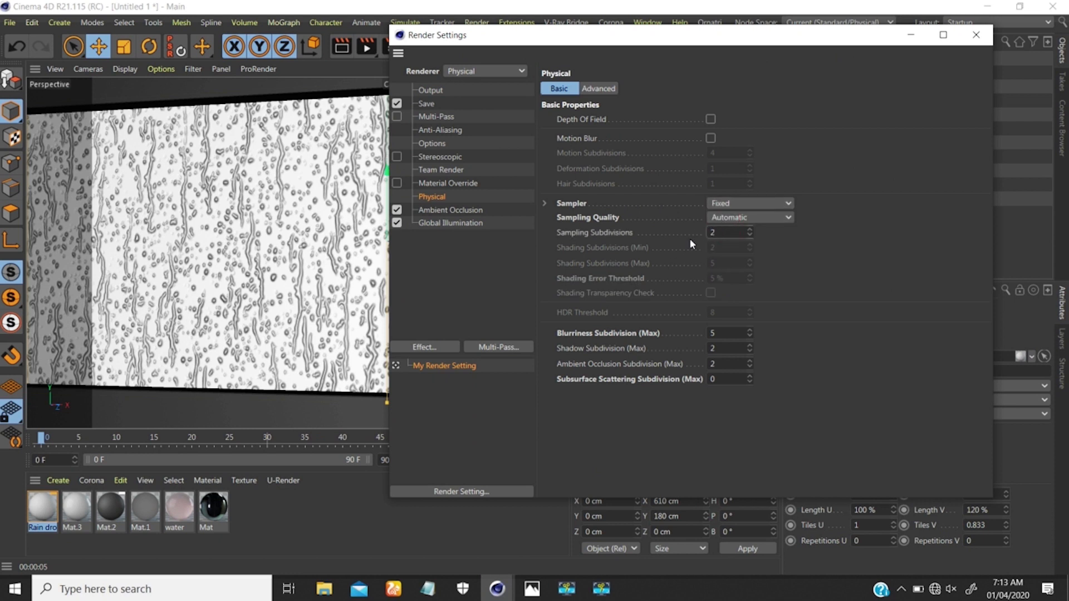
type("2")
key("Return")
Set the Physical renderer's Blurriness Subdivision (Max) to 2 and render the viewport to check the rain drop relief.
left_click(719, 332)
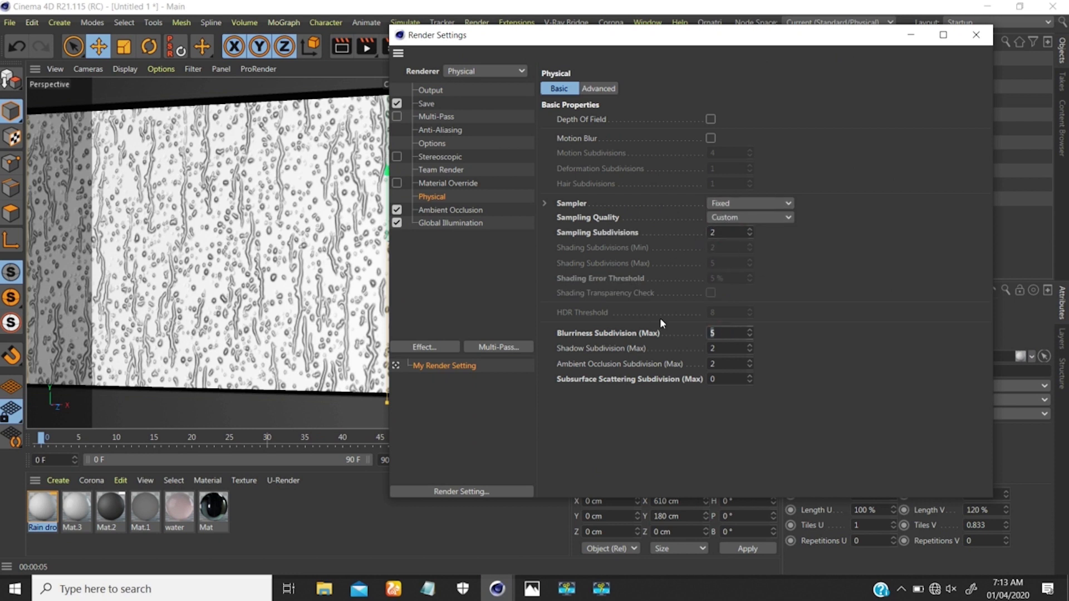
type("2")
left_click(872, 252)
left_click(976, 34)
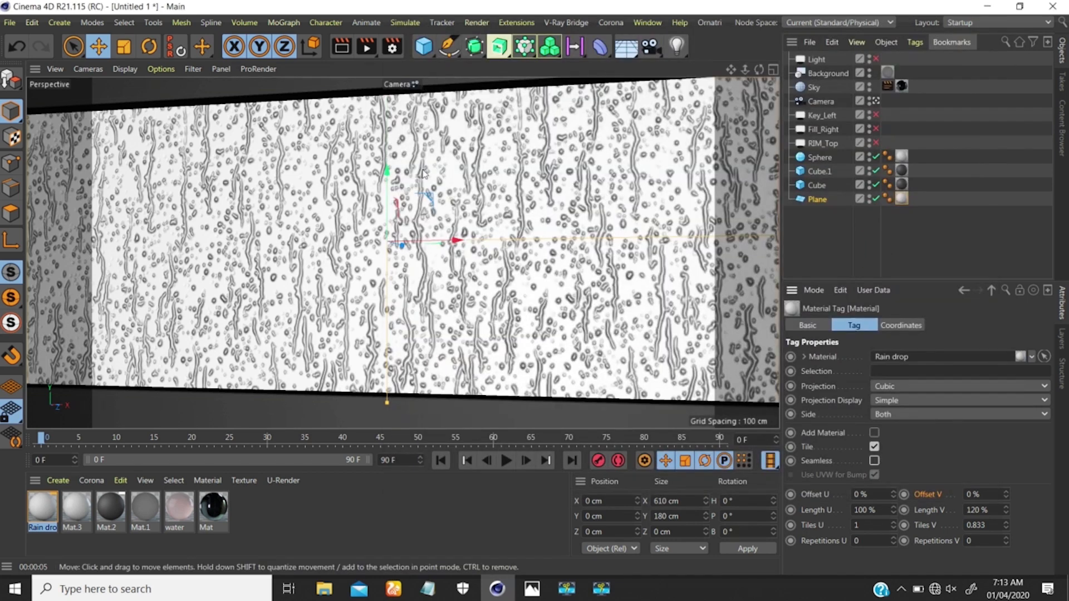
left_click(341, 47)
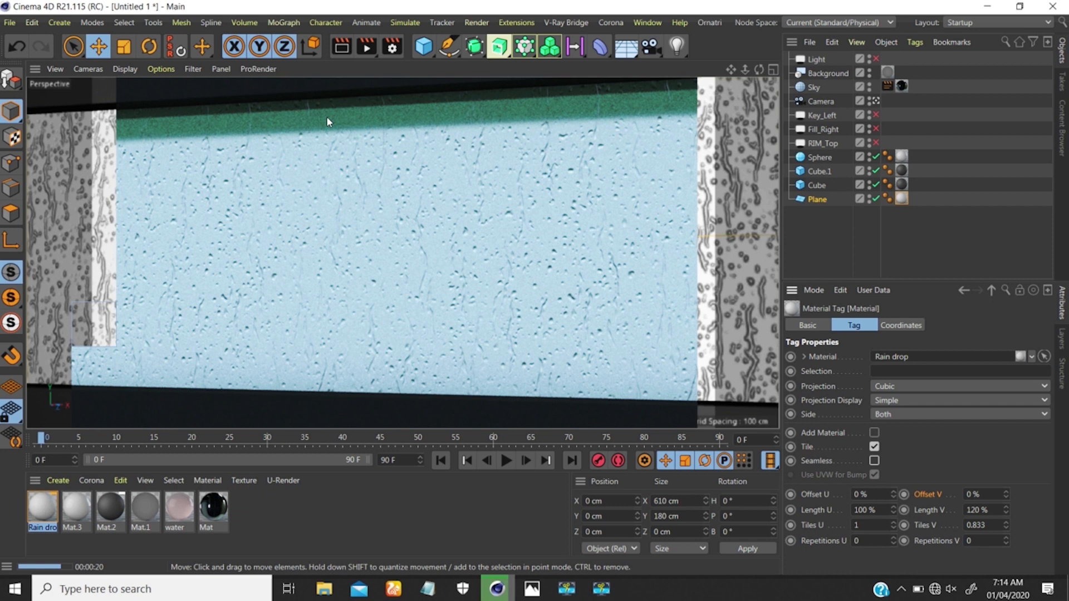
Enable Transparency on the Rain drop material with the Water refraction preset, and remove the Default Specular layer from its Reflectance.
double_click(43, 508)
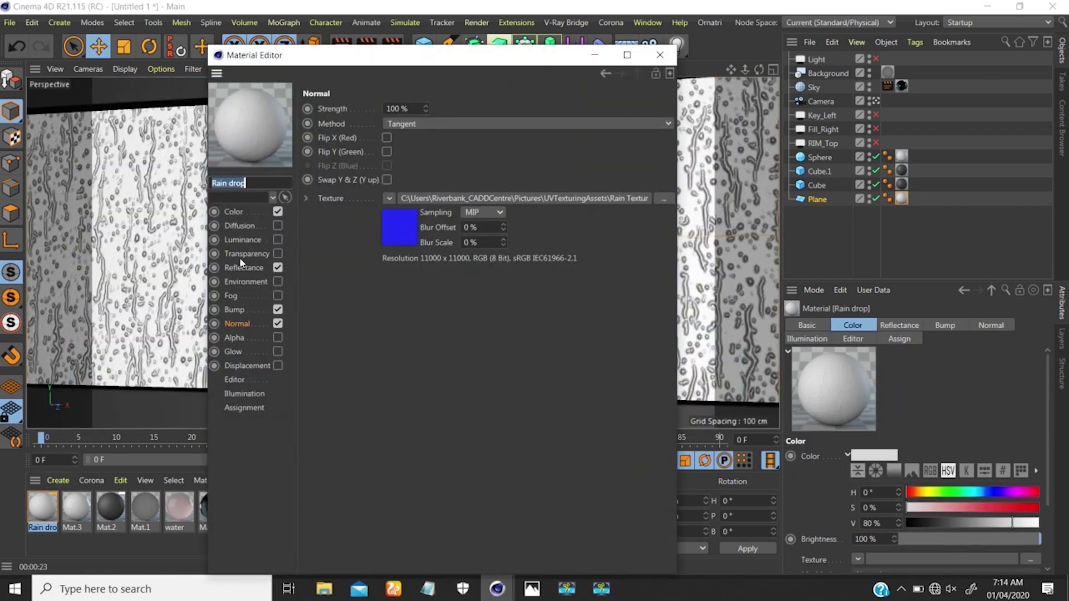
left_click(276, 254)
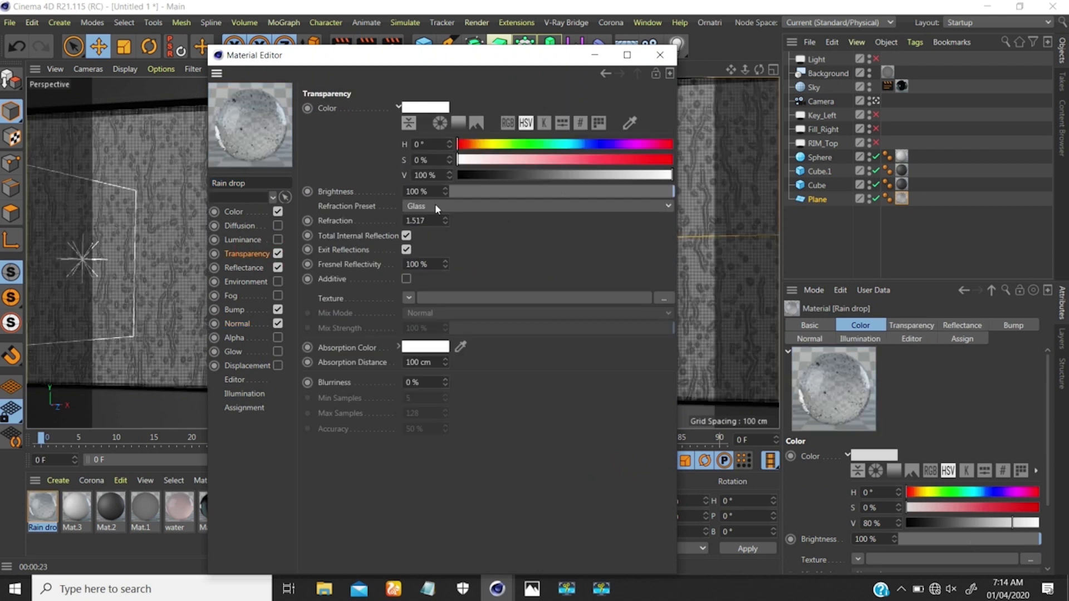
left_click(427, 206)
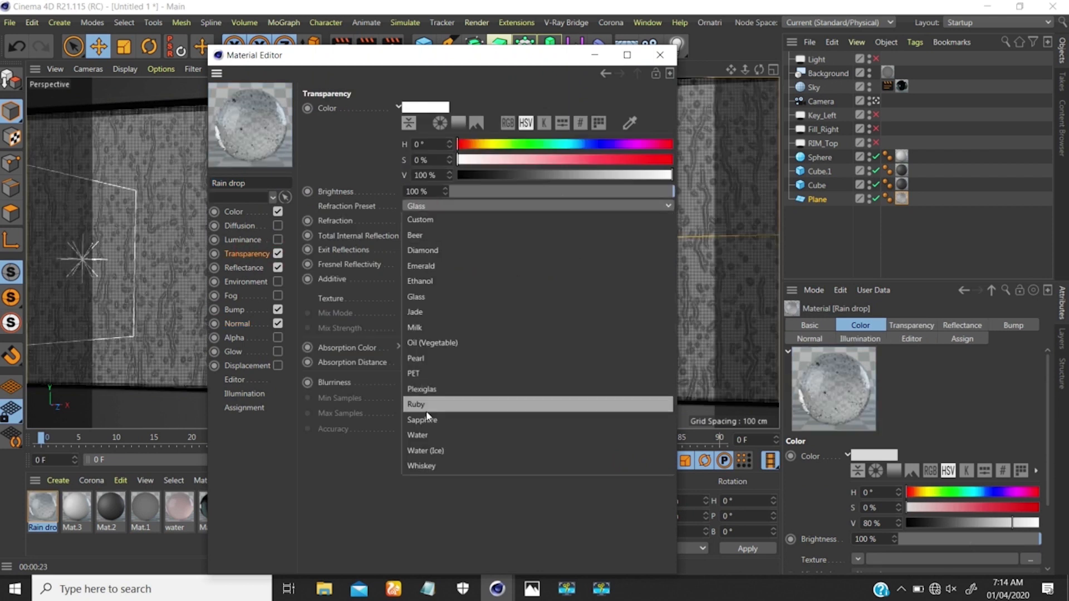
left_click(416, 438)
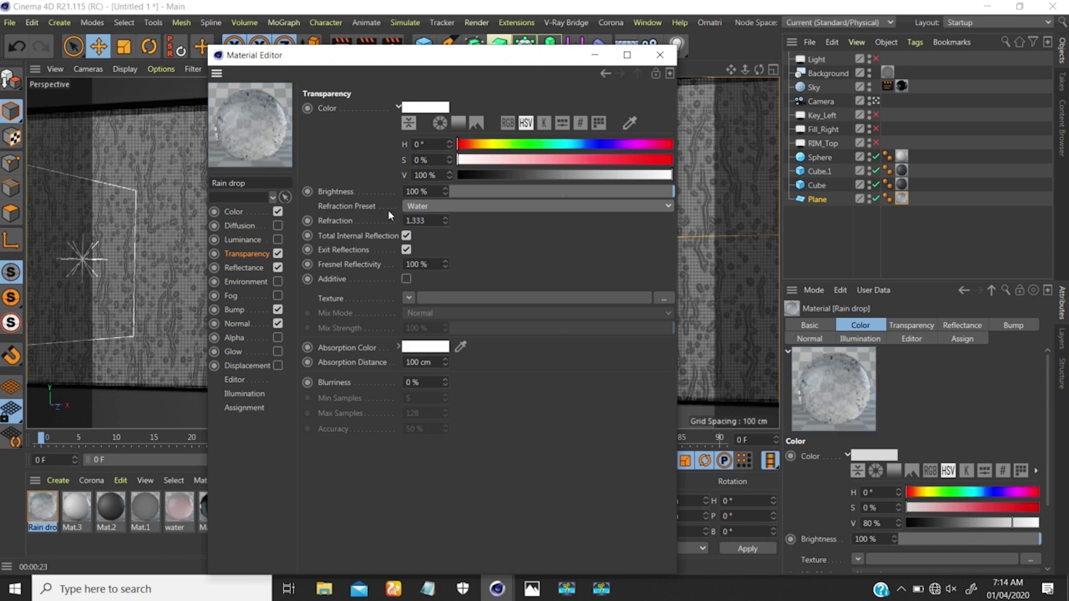
left_click(264, 267)
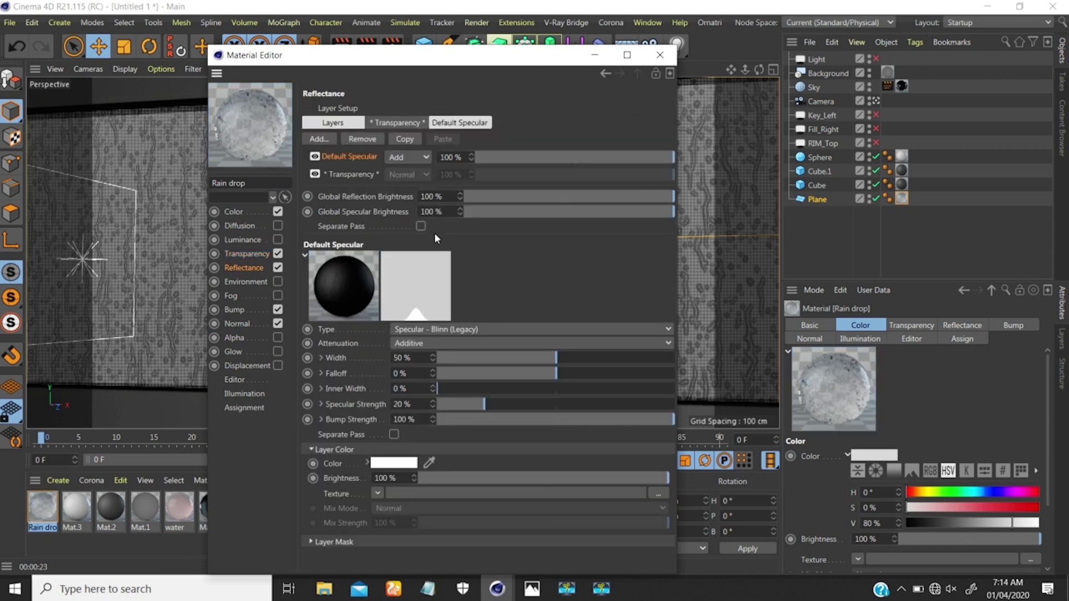
left_click(362, 139)
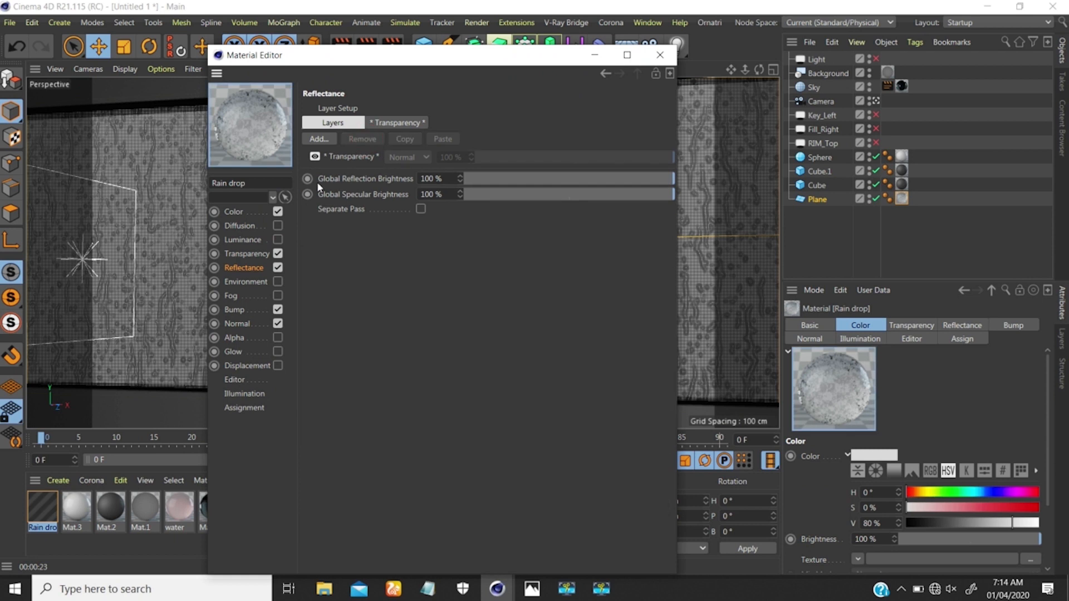
Add a Beckmann layer to the Rain drop material's Reflectance.
left_click(323, 146)
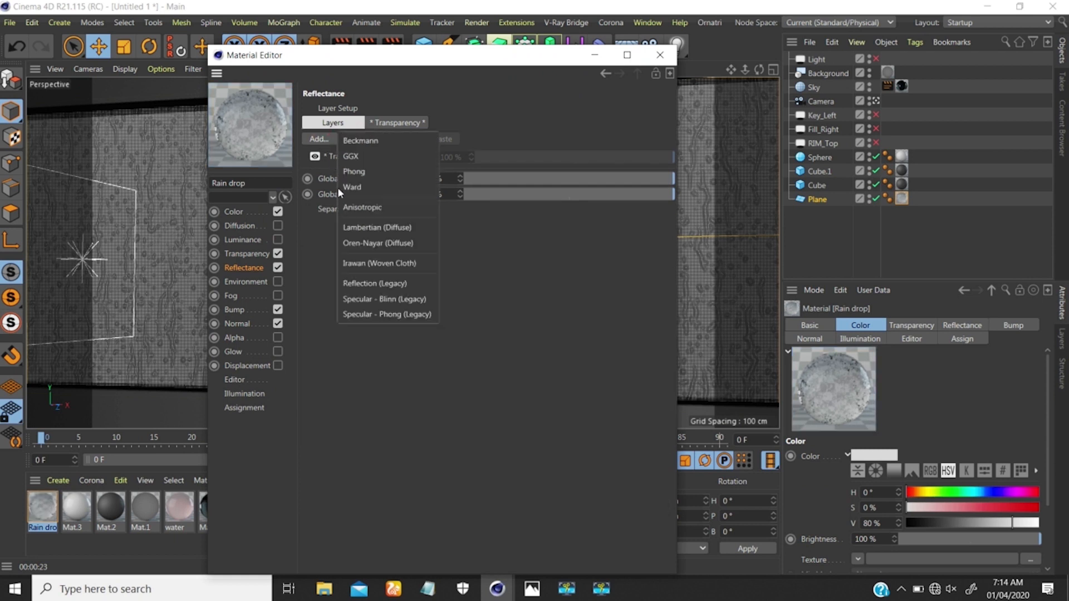
left_click(359, 142)
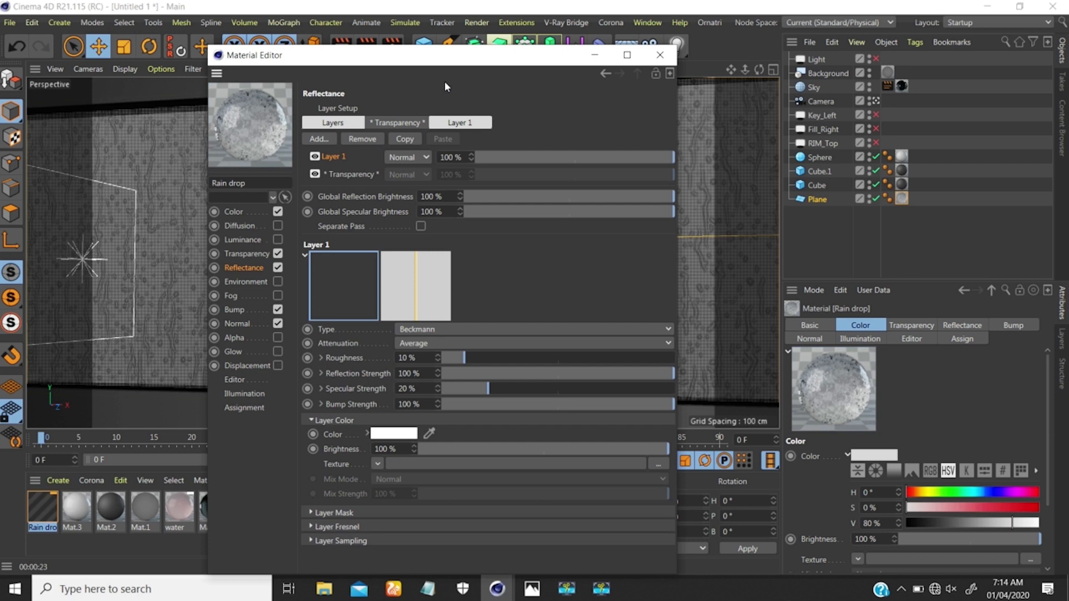
left_click_drag(471, 57, 475, 29)
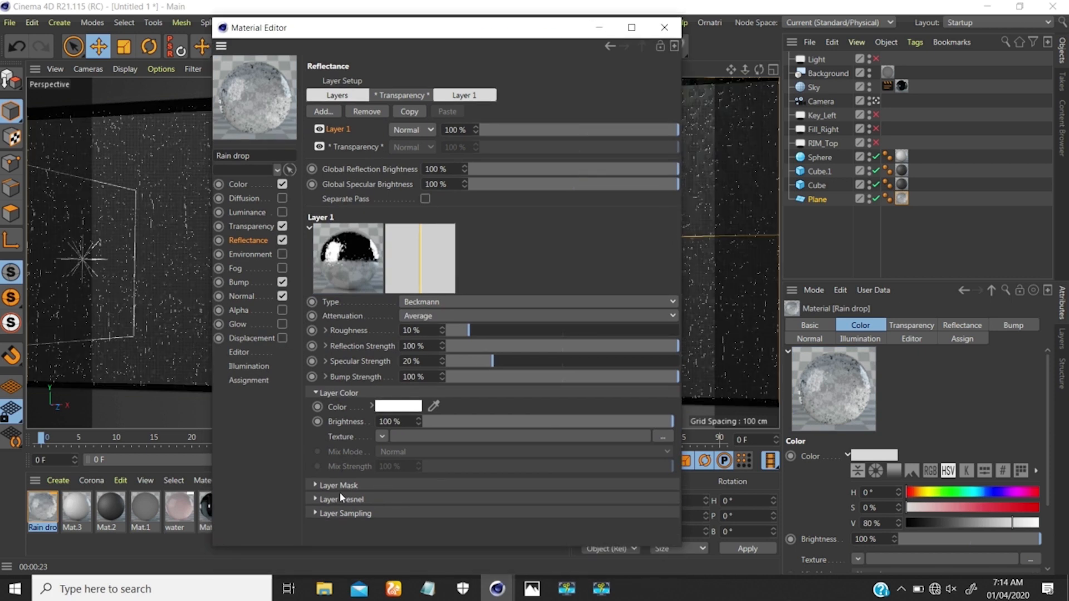
Set the new reflectance layer's Fresnel to Dielectric with the Water preset.
left_click(340, 499)
left_click(396, 509)
left_click(391, 532)
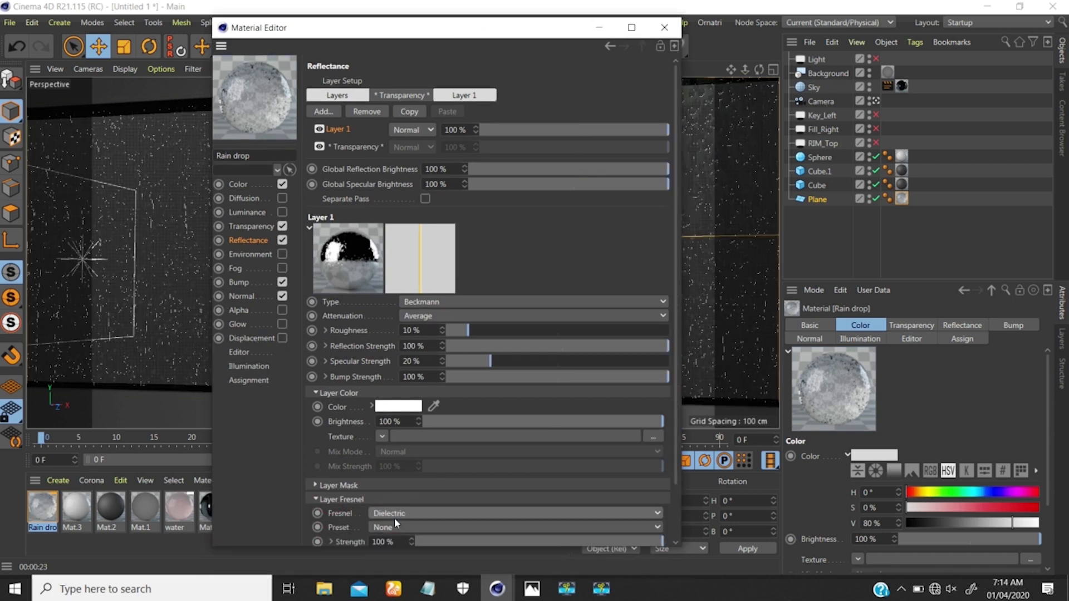
left_click(395, 516)
left_click(397, 523)
left_click(395, 527)
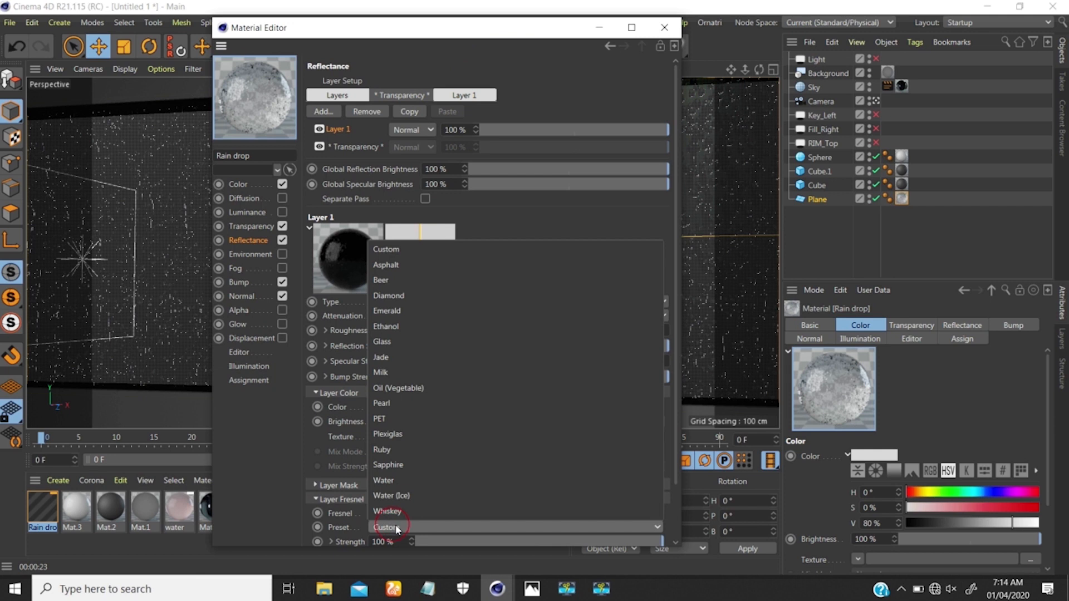
left_click(384, 480)
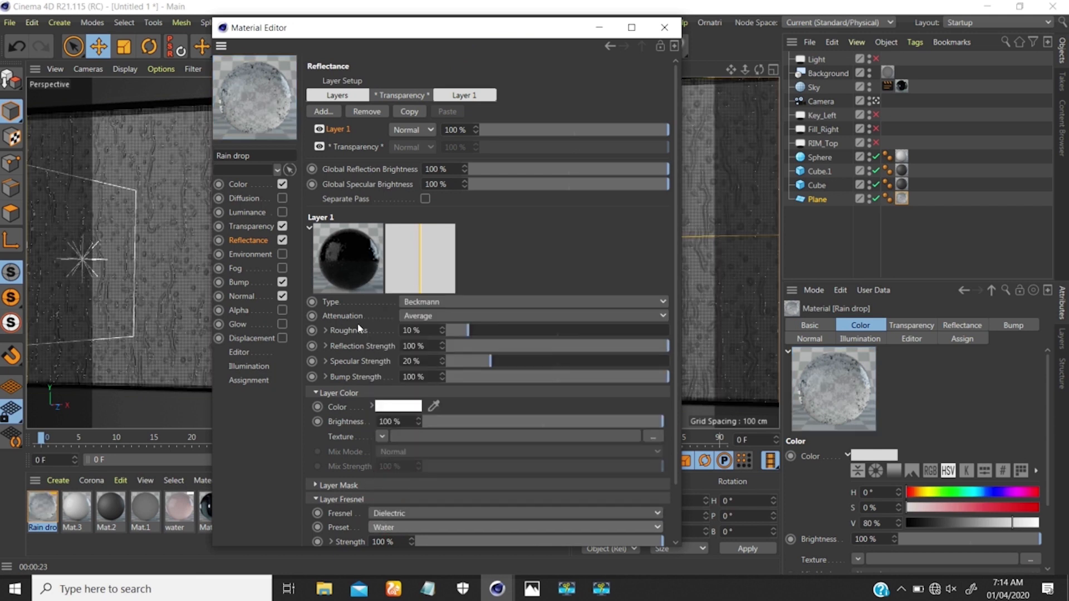
Set the Beckmann layer's Roughness to 0%, close the material editor and test render the viewport.
left_click_drag(466, 333, 445, 332)
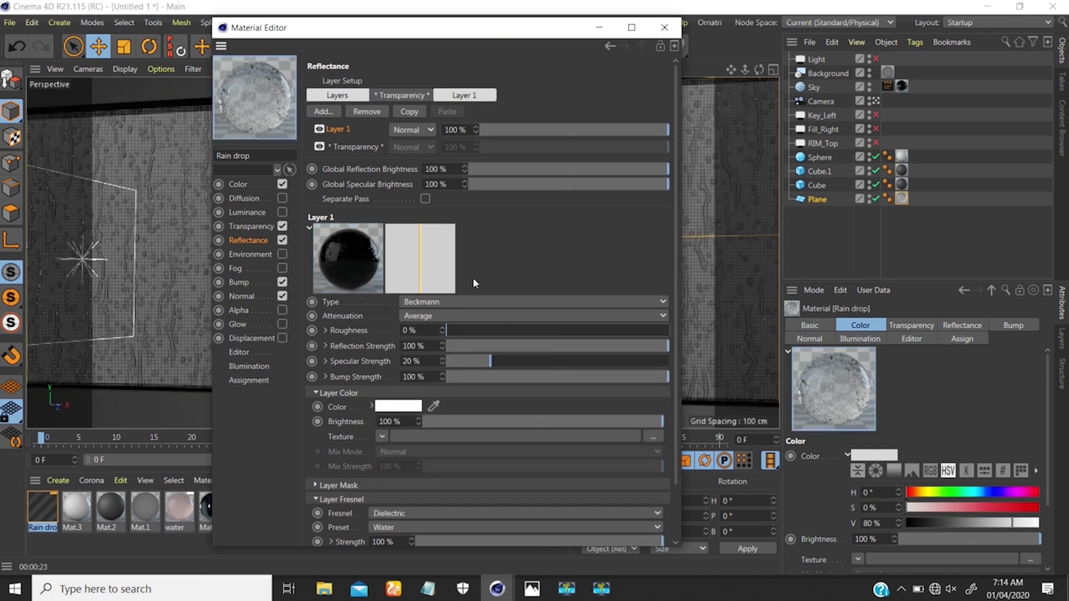
left_click(665, 27)
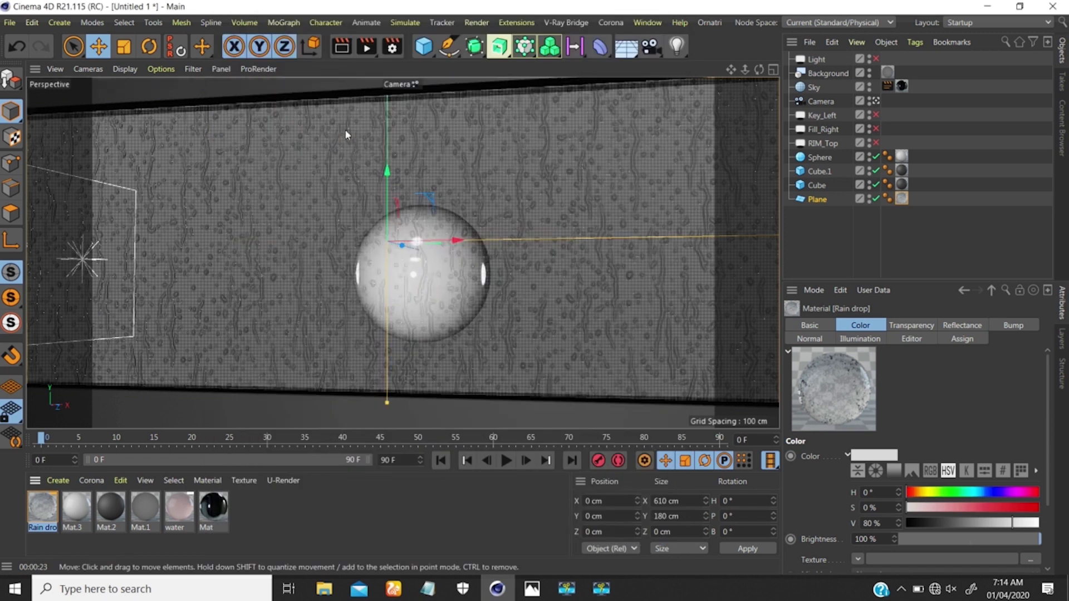
left_click(346, 54)
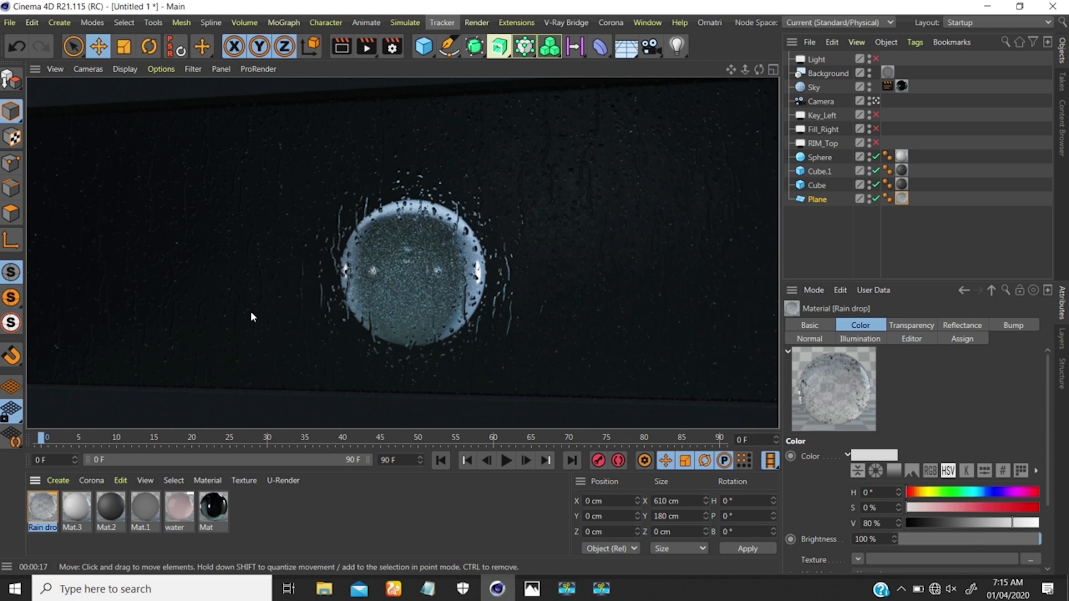
left_click(251, 312)
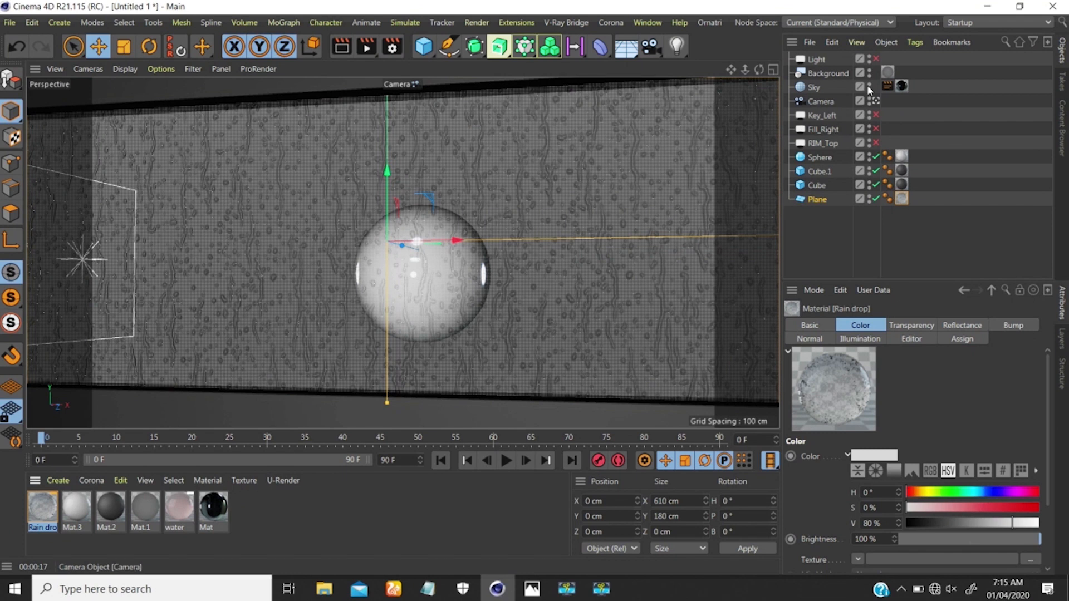
Enable the Key_Left light for a viewport test render, and disable the light again.
left_click(876, 115)
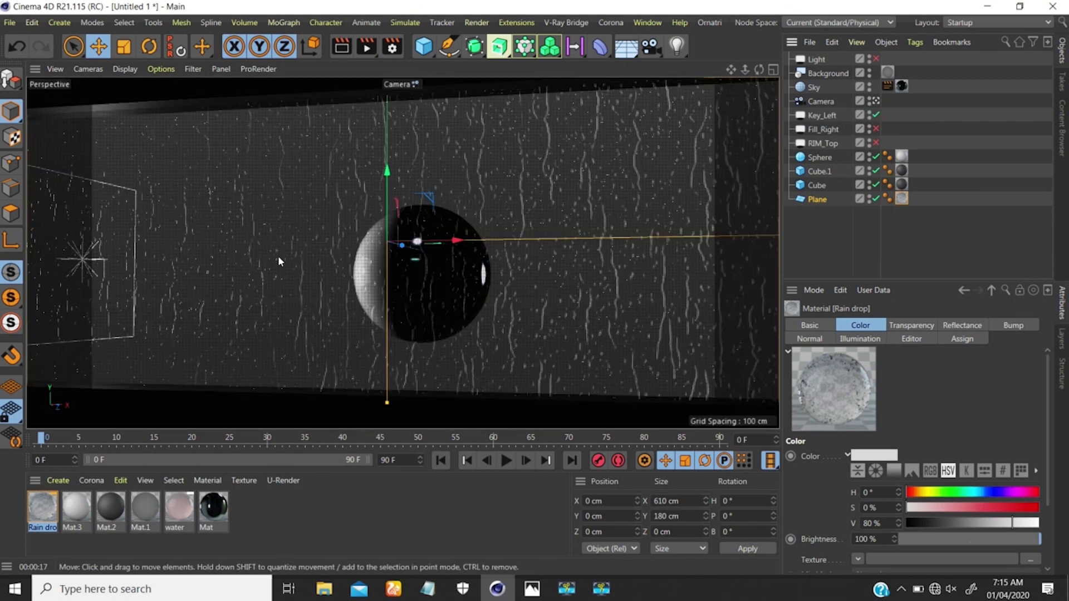
left_click(342, 46)
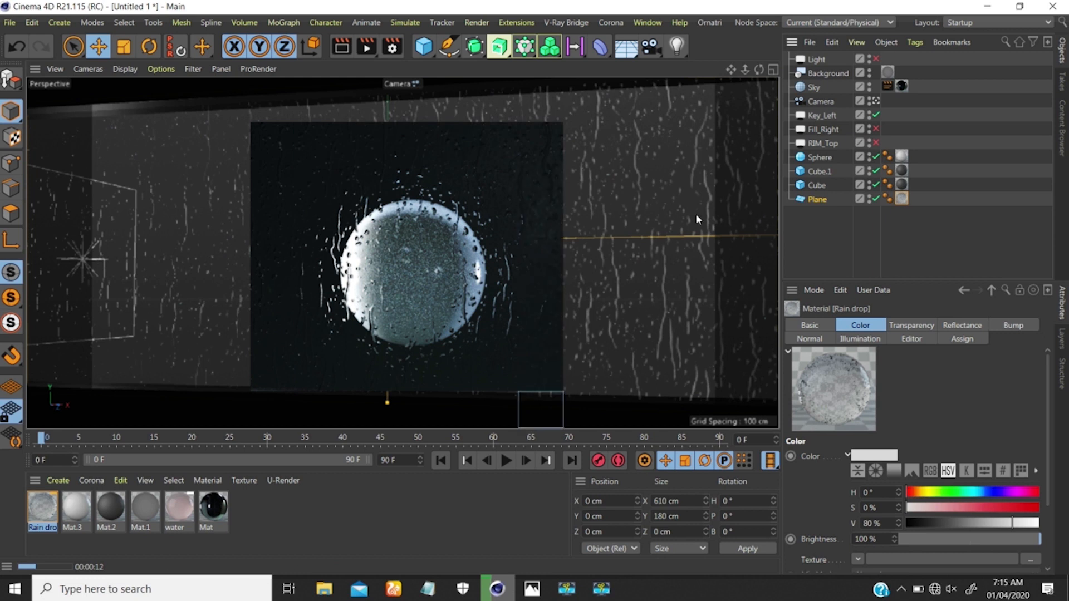
left_click(875, 115)
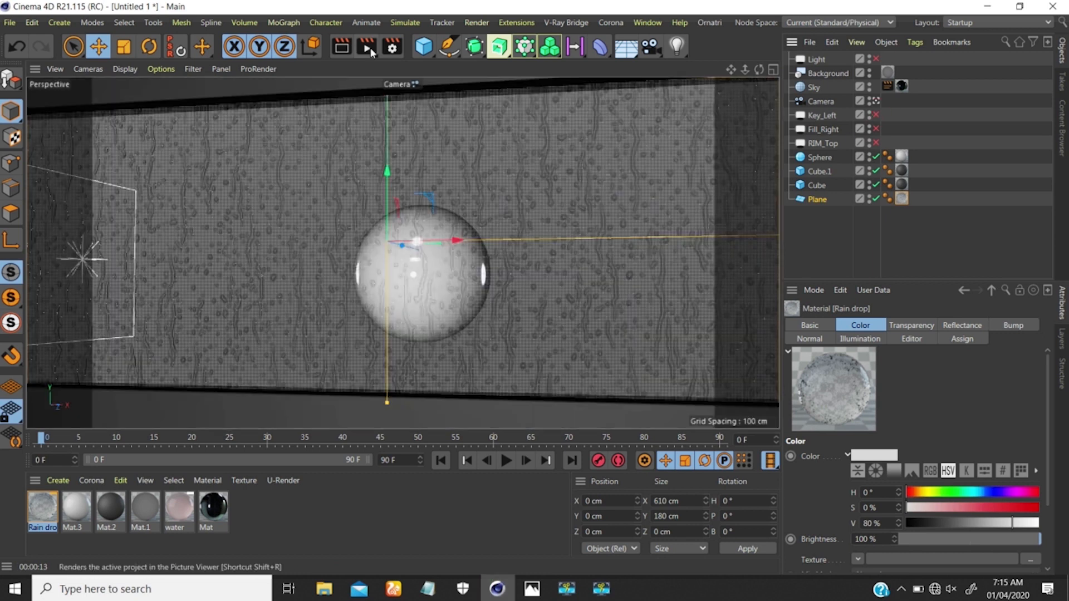
Render the scene without the area lights to the Picture Viewer and inspect the result at 125% zoom.
left_click(370, 48)
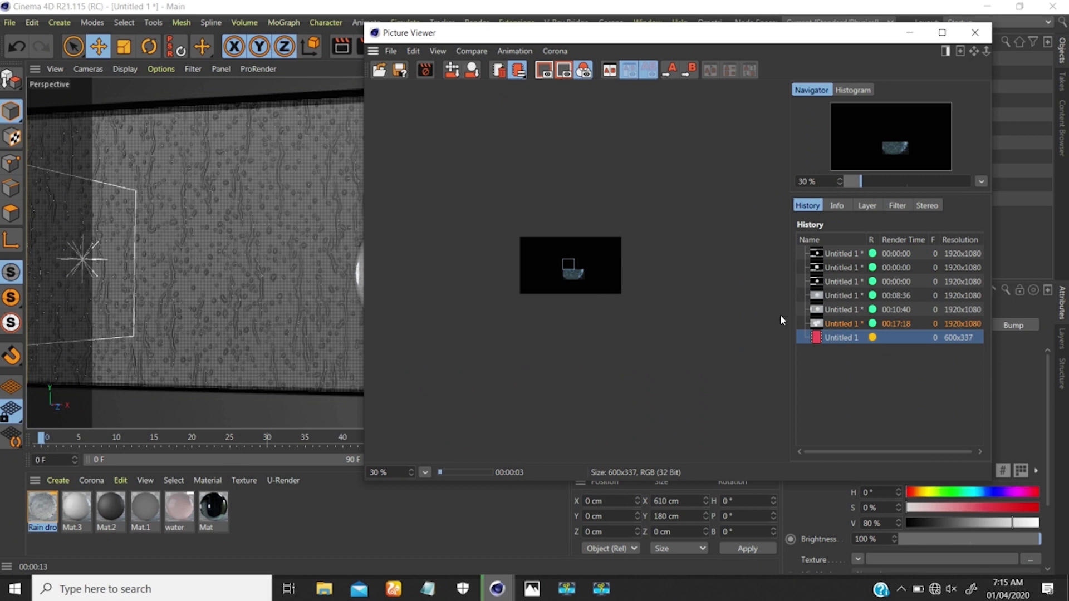
left_click(835, 323)
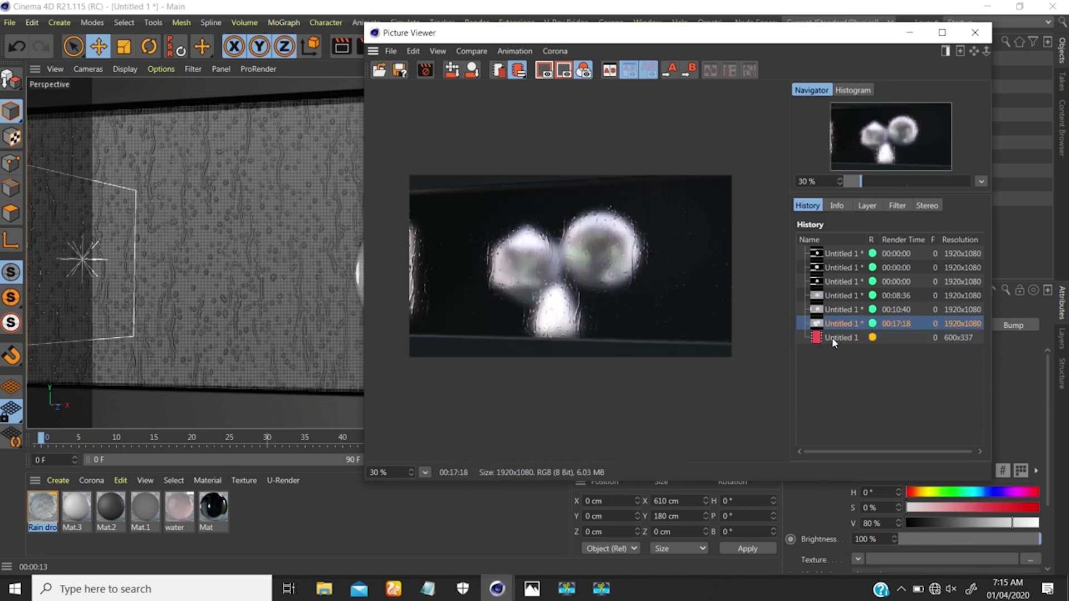
left_click(832, 337)
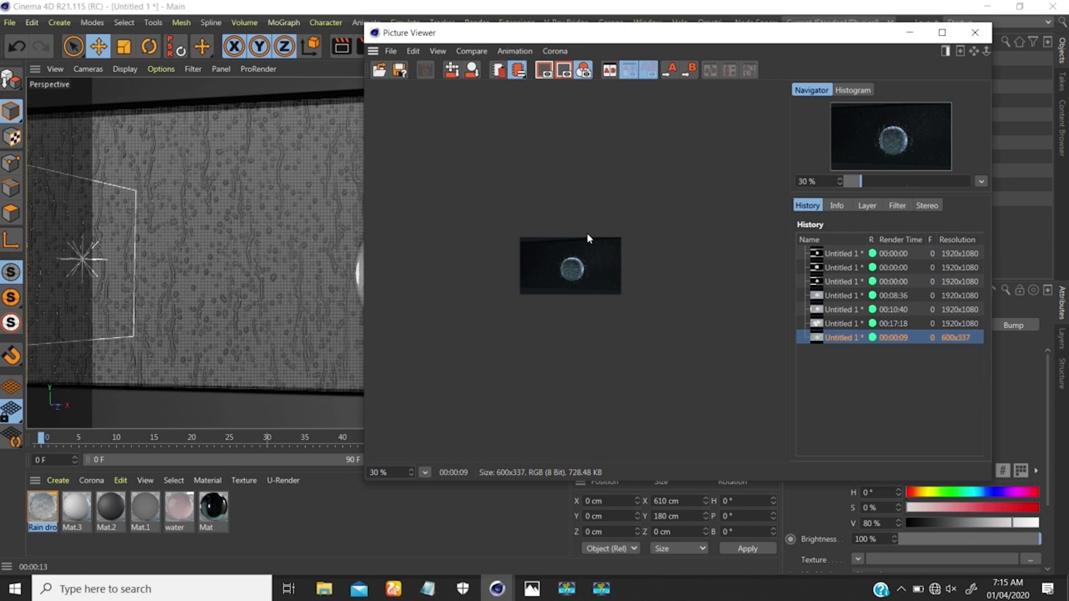
scroll(579, 266, "up", 2)
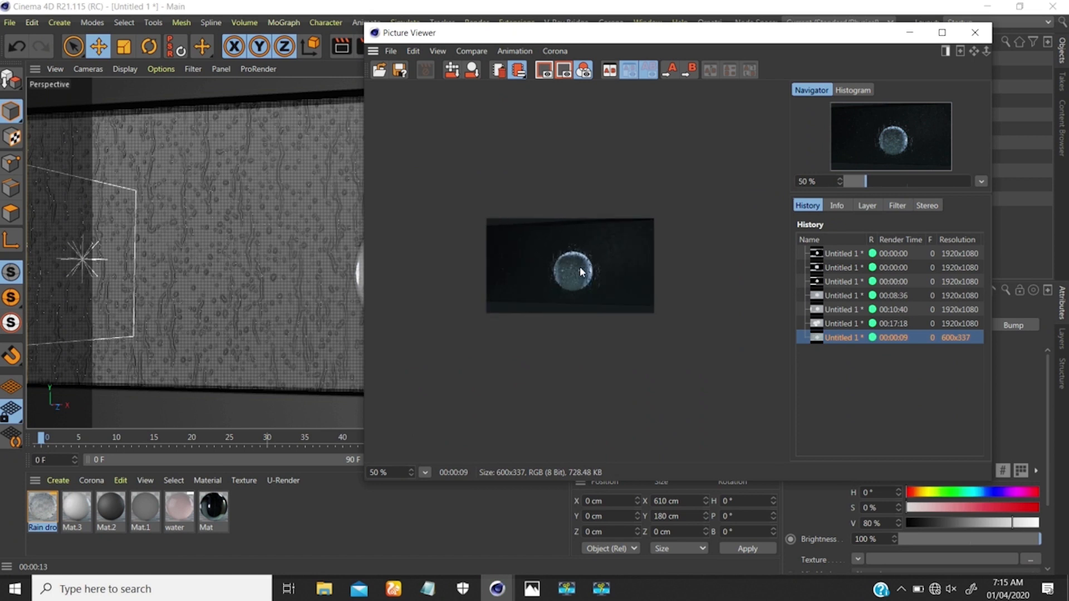
scroll(579, 267, "up", 4)
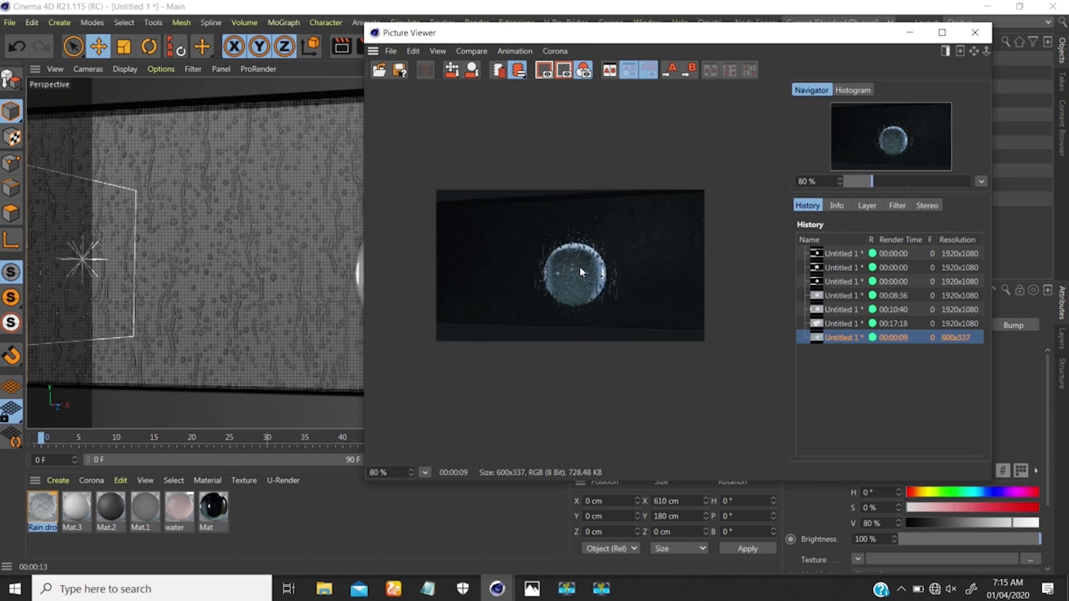
scroll(579, 266, "up", 3)
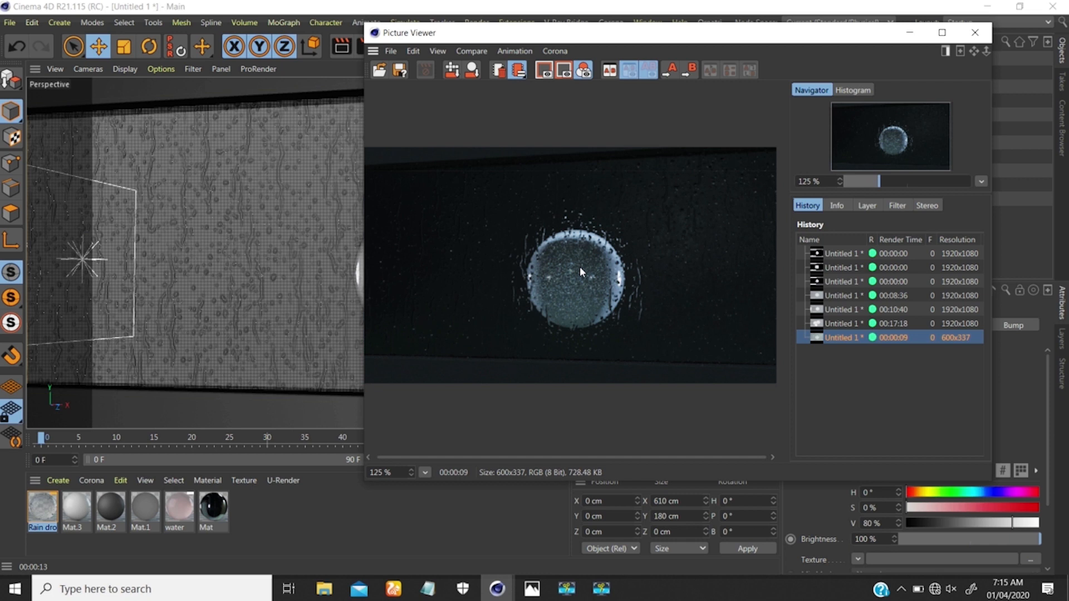
Enable the Key_Left light and render the scene to the Picture Viewer again.
left_click_drag(807, 38, 476, 277)
left_click(875, 116)
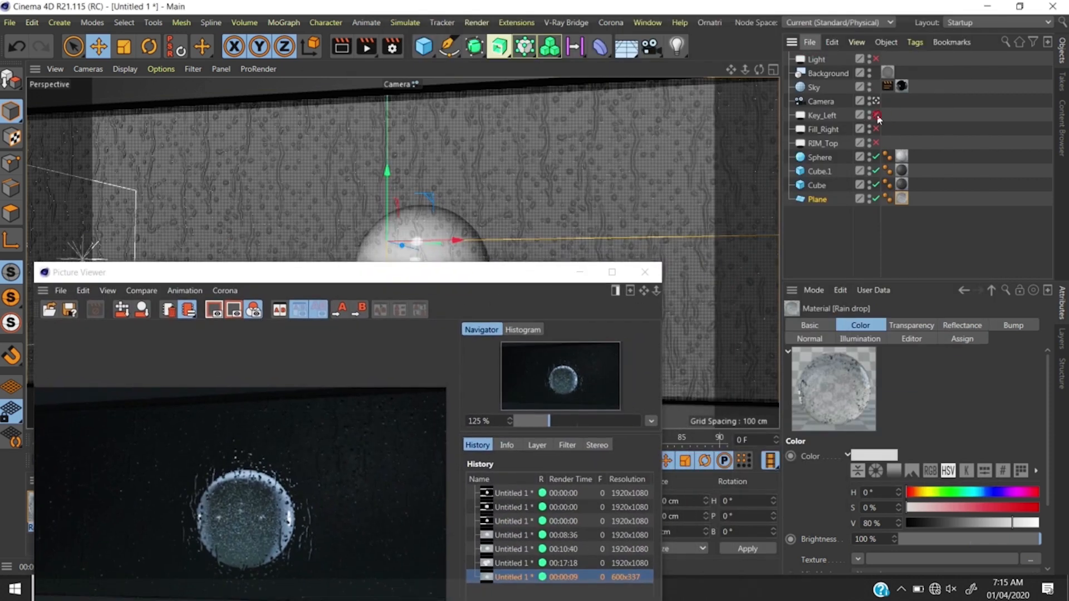
left_click(368, 48)
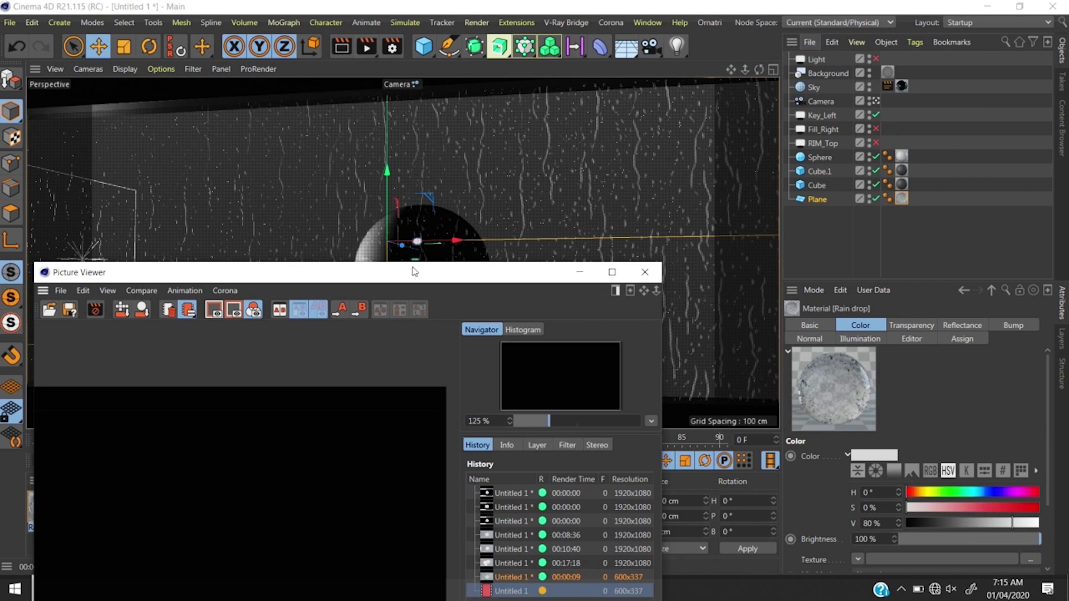
left_click_drag(417, 271, 616, 84)
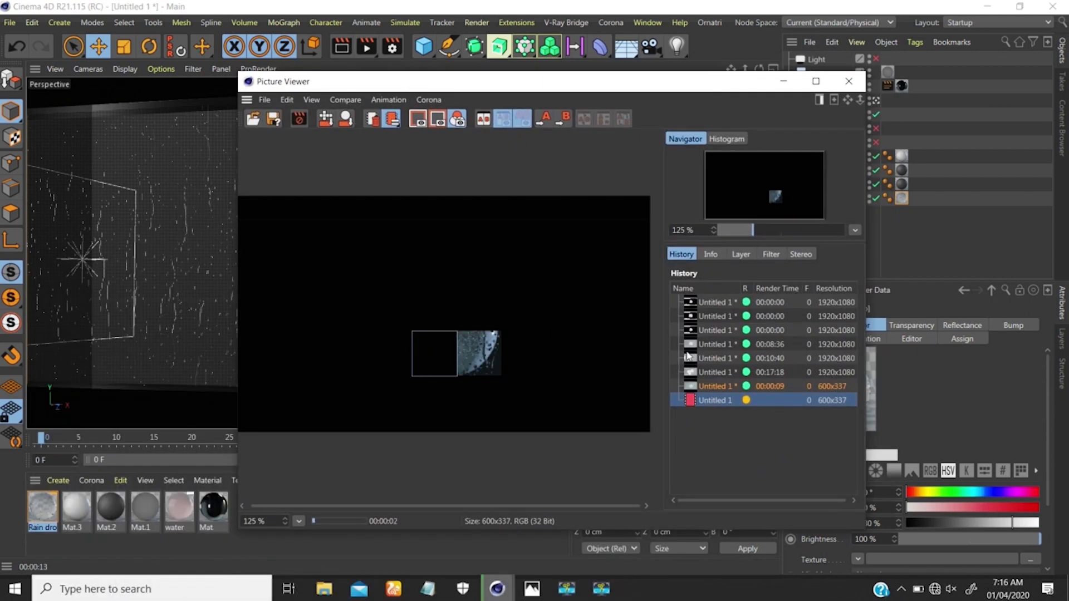
Compare the 600x337 renders without and with the Key_Left light in the render history.
left_click(707, 384)
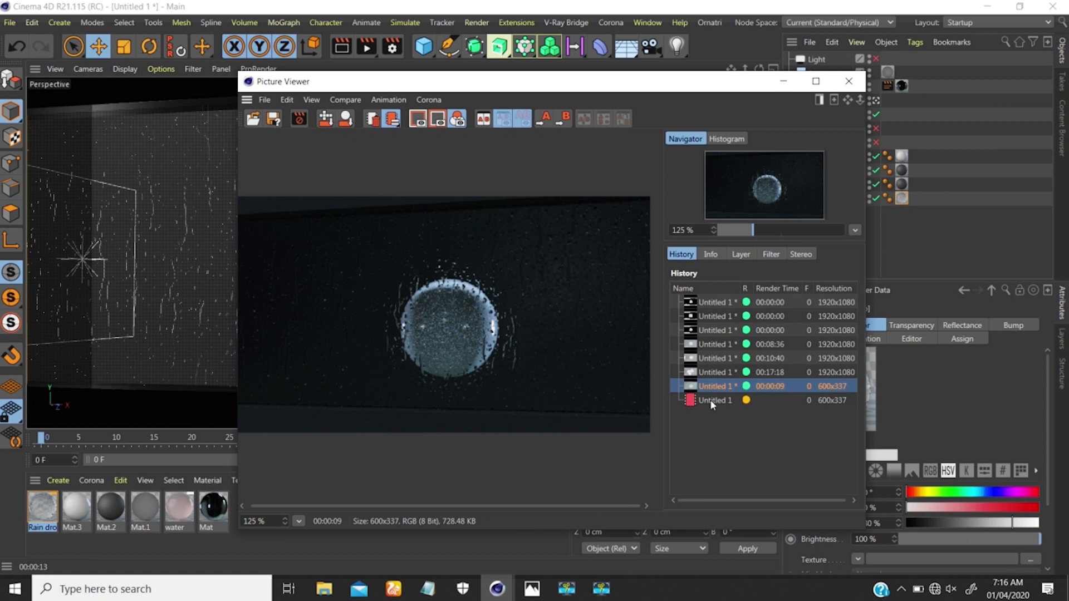
left_click(712, 401)
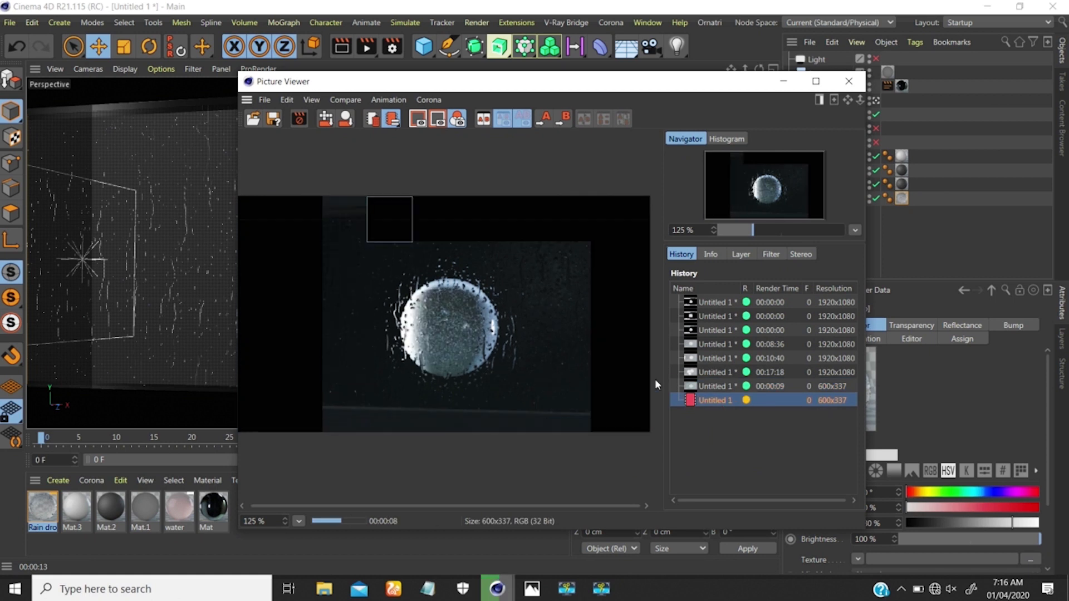
left_click(710, 386)
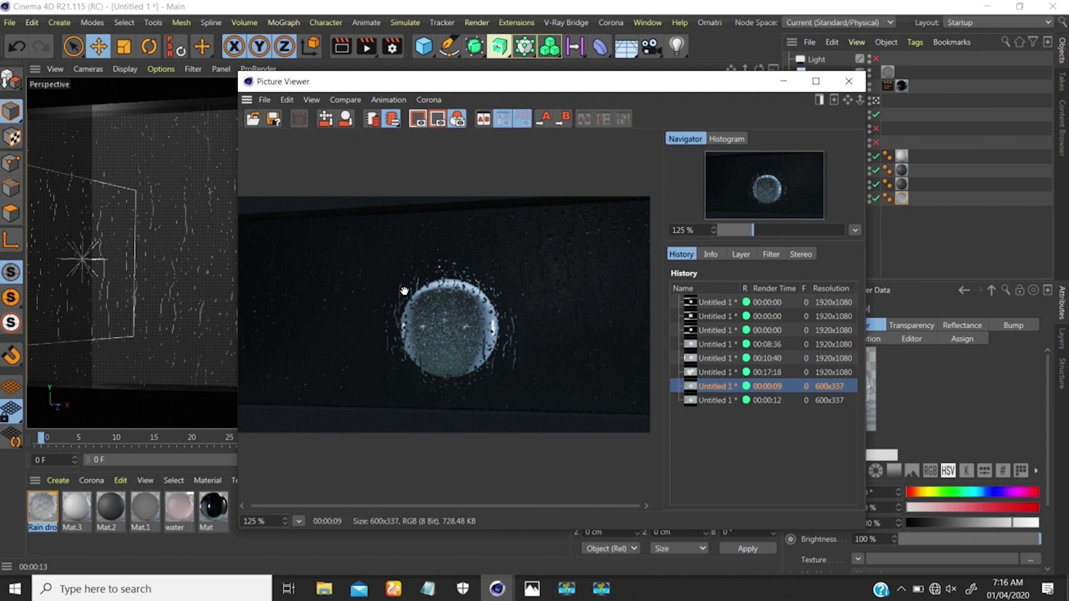
left_click(716, 400)
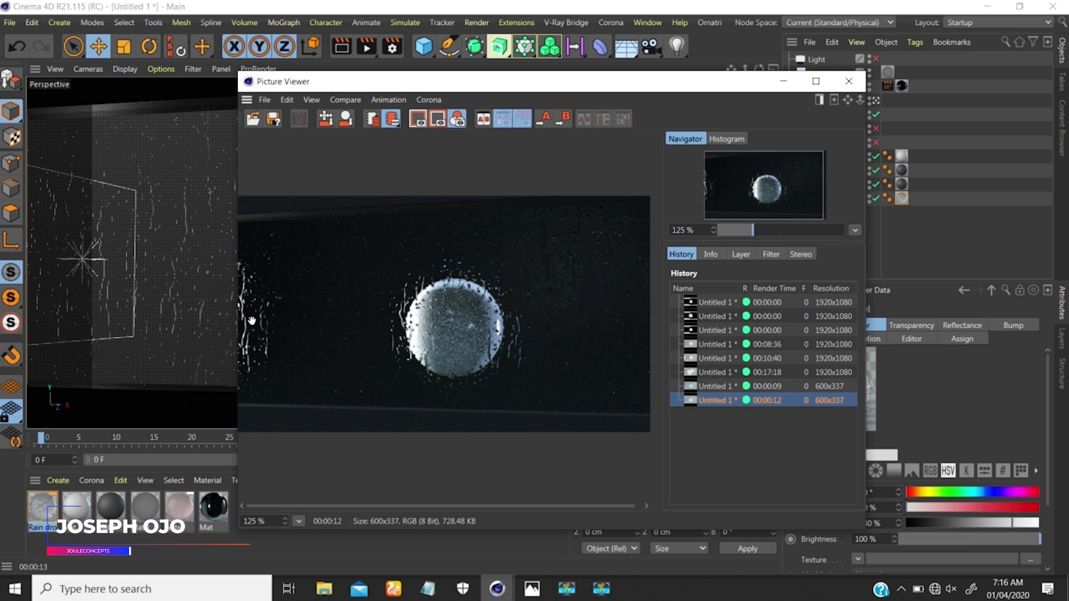
left_click(706, 386)
left_click(730, 399)
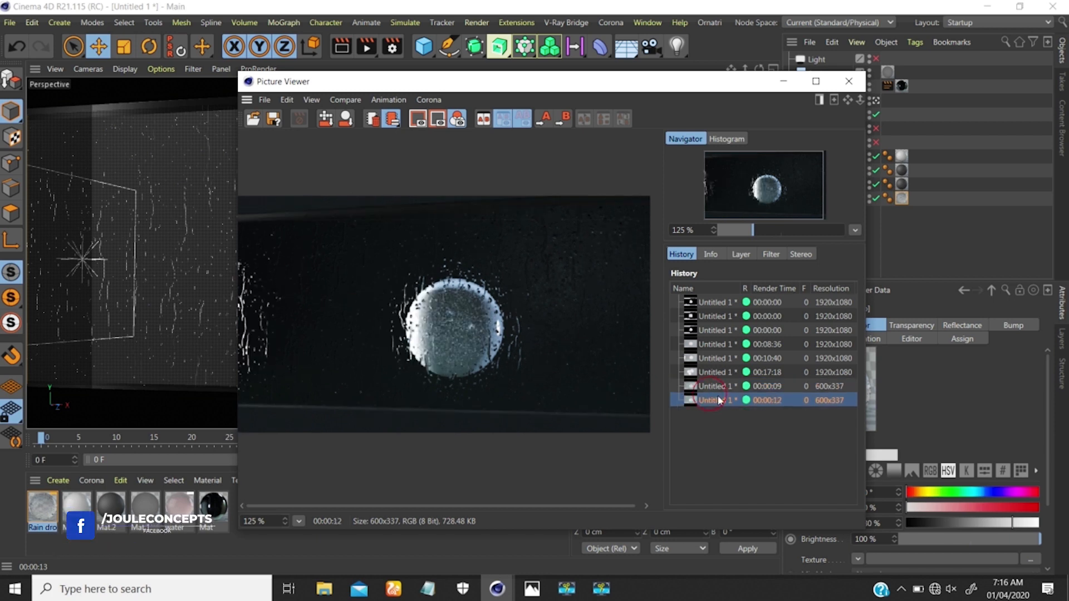
Enable the Fill_Right and RIM_Top lights and render the scene to the Picture Viewer.
left_click_drag(734, 84, 419, 456)
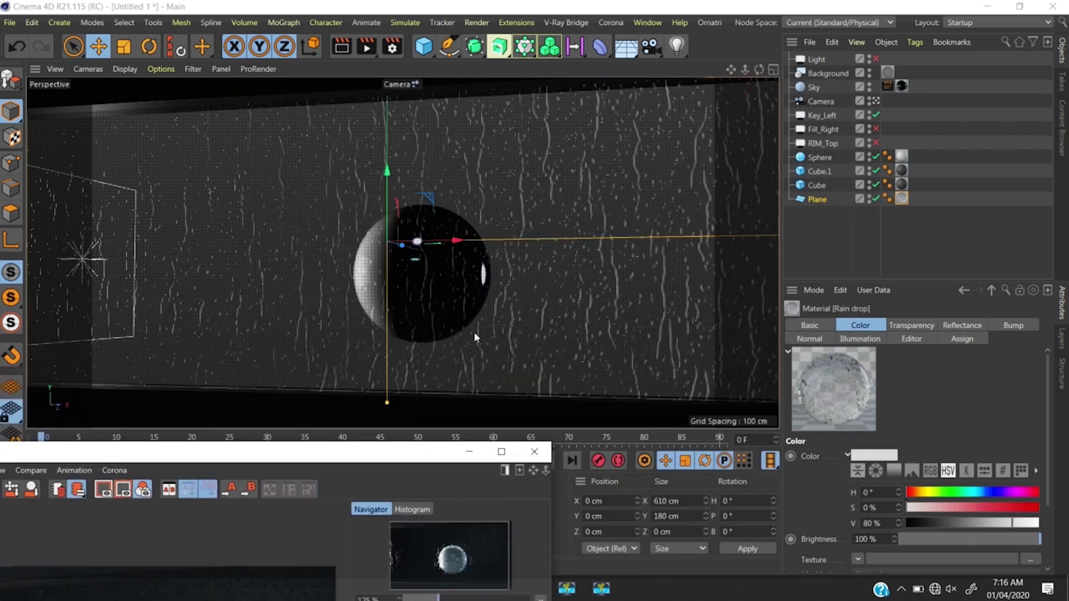
left_click(876, 129)
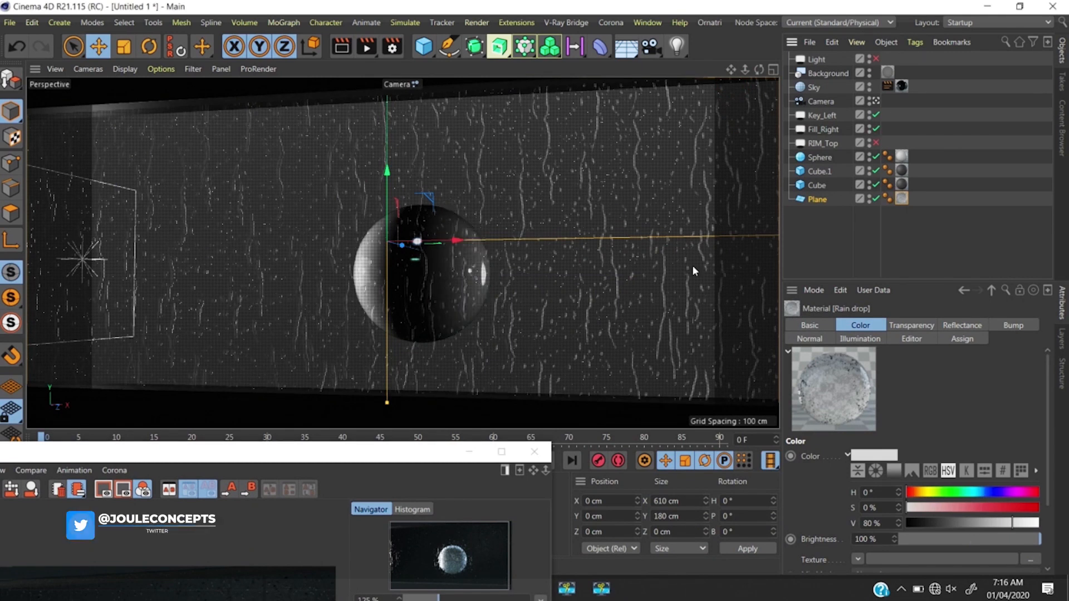
left_click(876, 129)
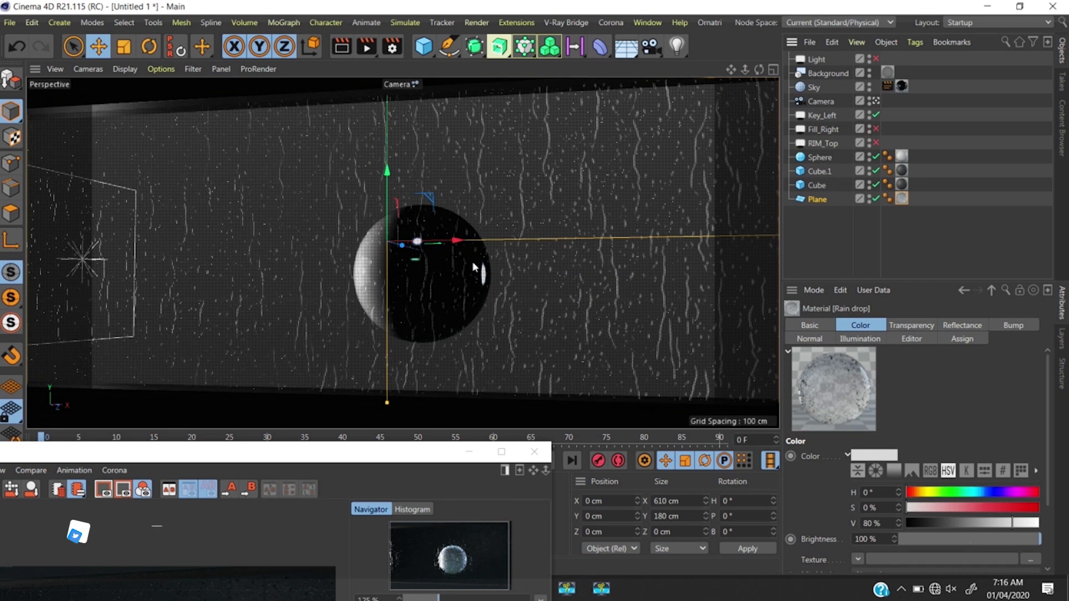
left_click(875, 129)
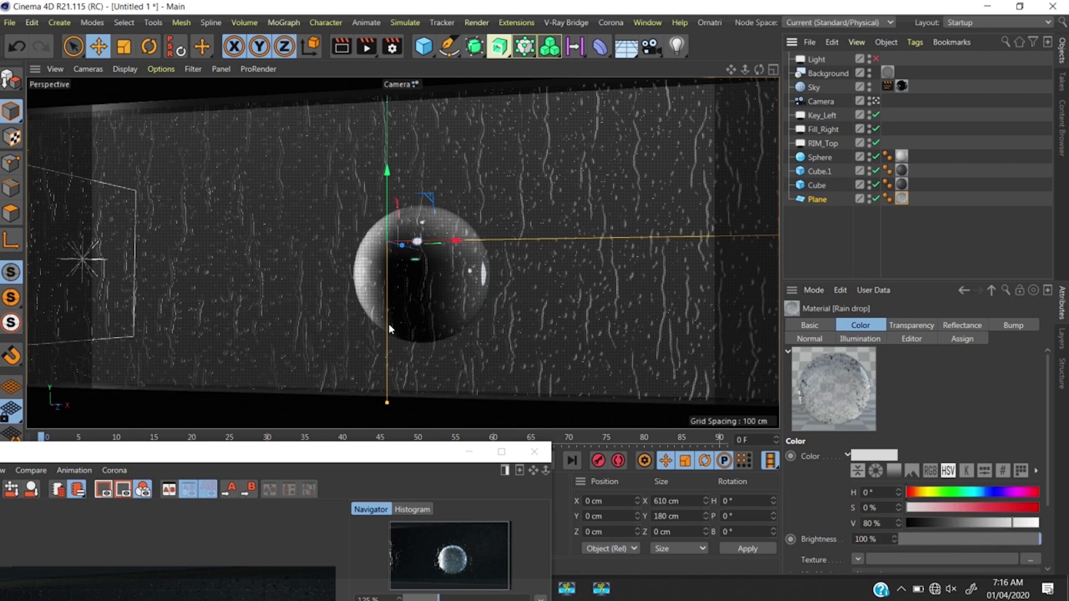
left_click_drag(390, 452, 677, 123)
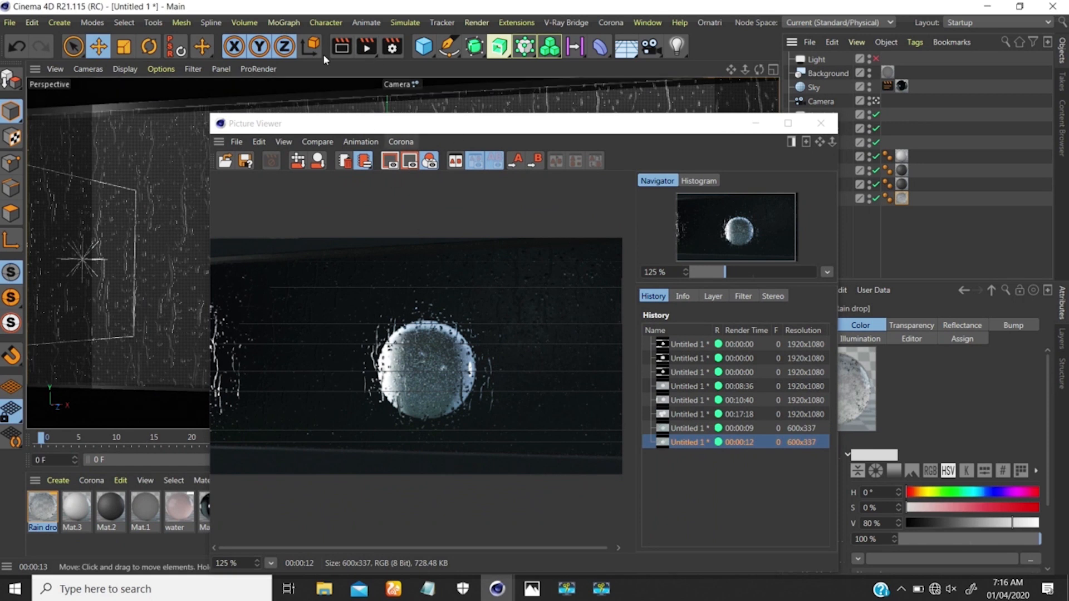
left_click(367, 49)
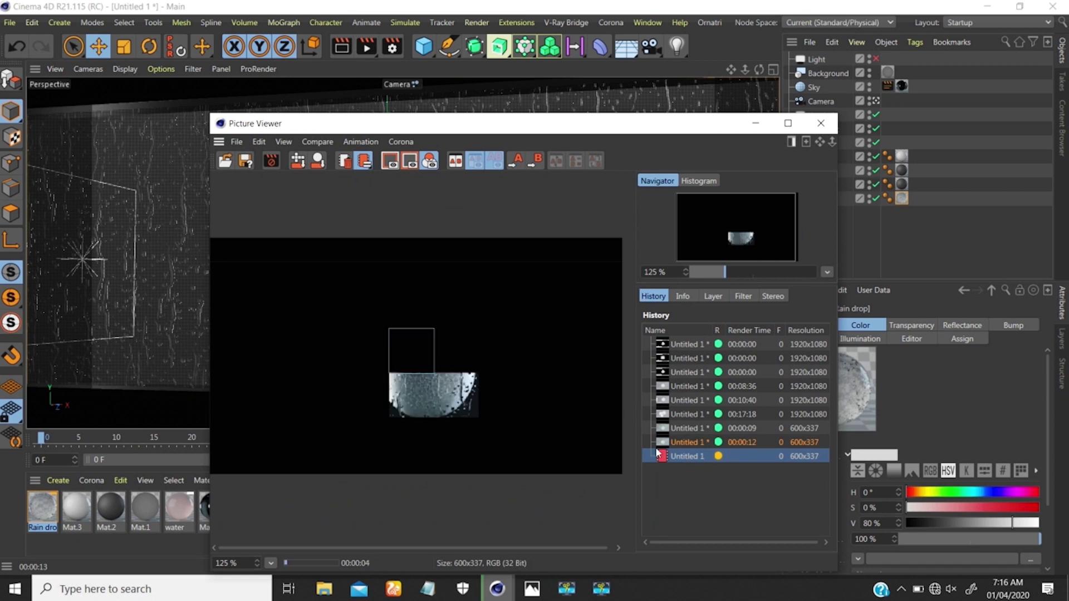
Compare the 600x337 renders in the history: no area lights, Key_Left only, and all three area lights.
left_click(690, 444)
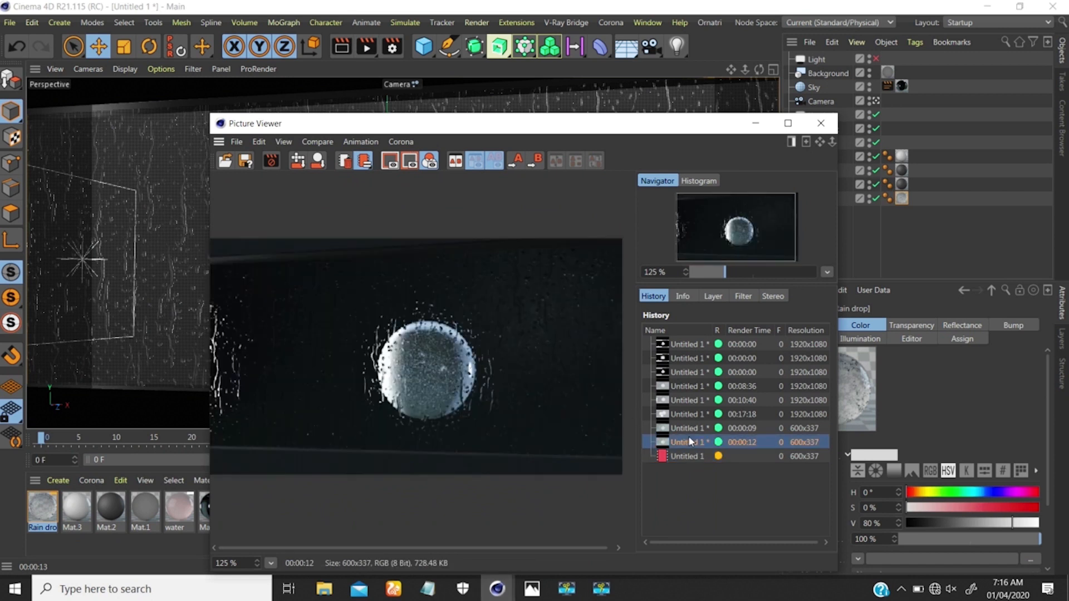
left_click(696, 428)
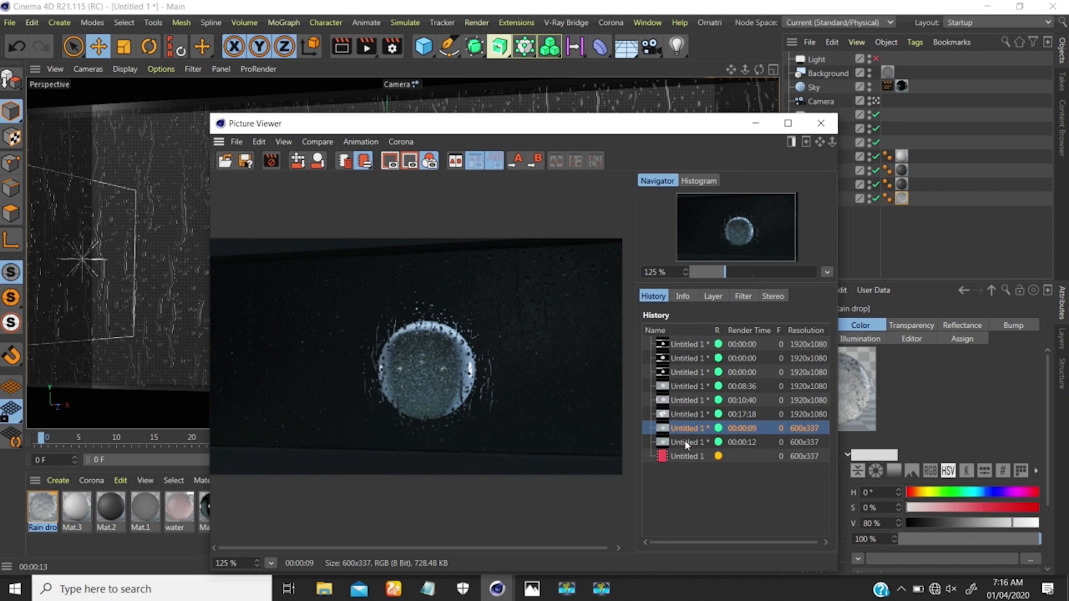
left_click(682, 443)
left_click(684, 454)
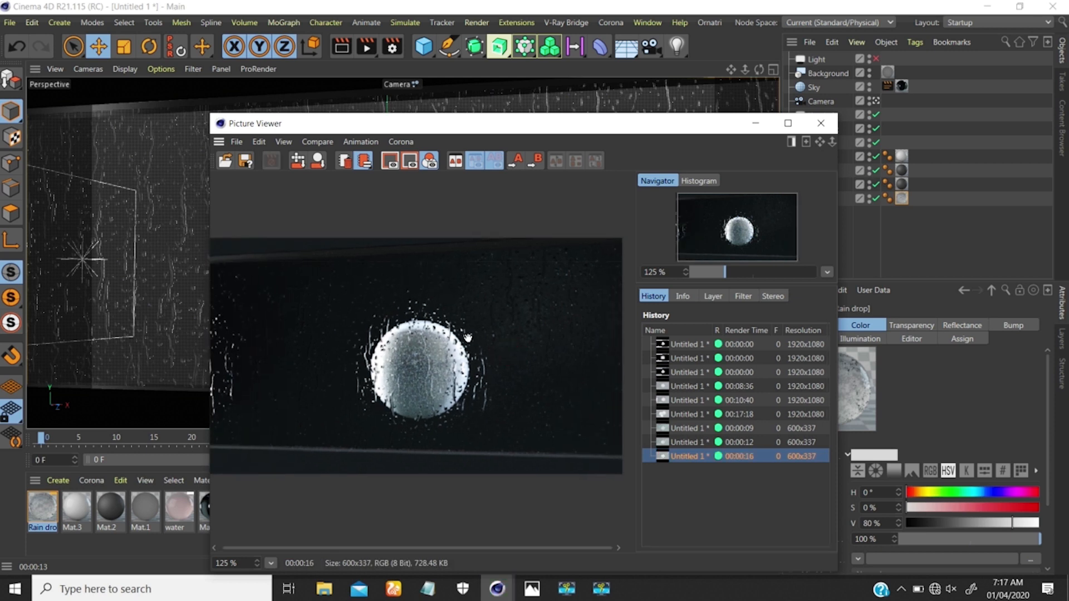
left_click(686, 443)
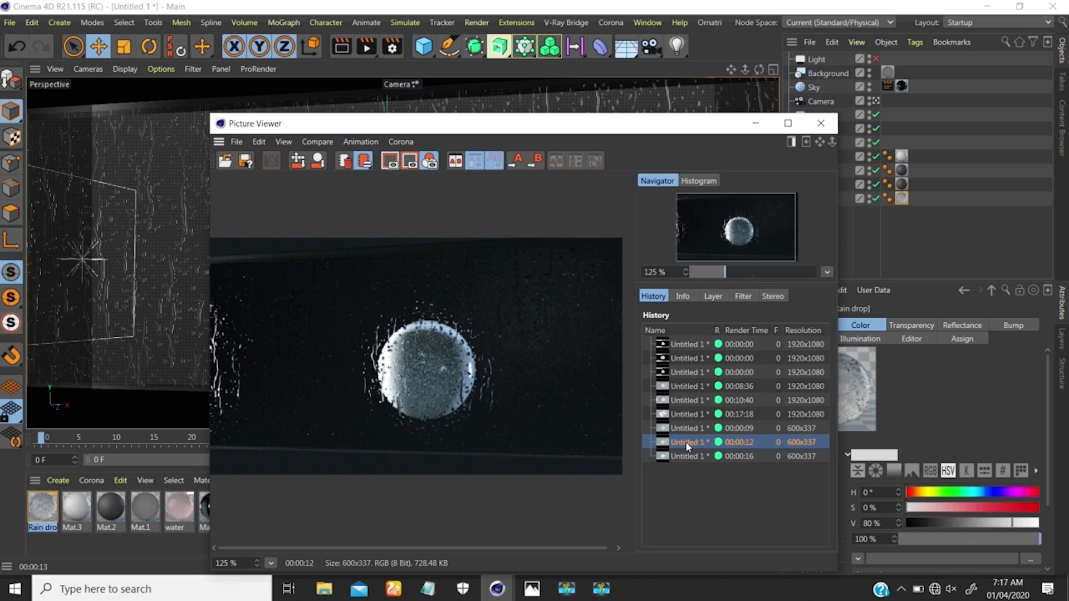
left_click(680, 456)
left_click(683, 443)
left_click(684, 456)
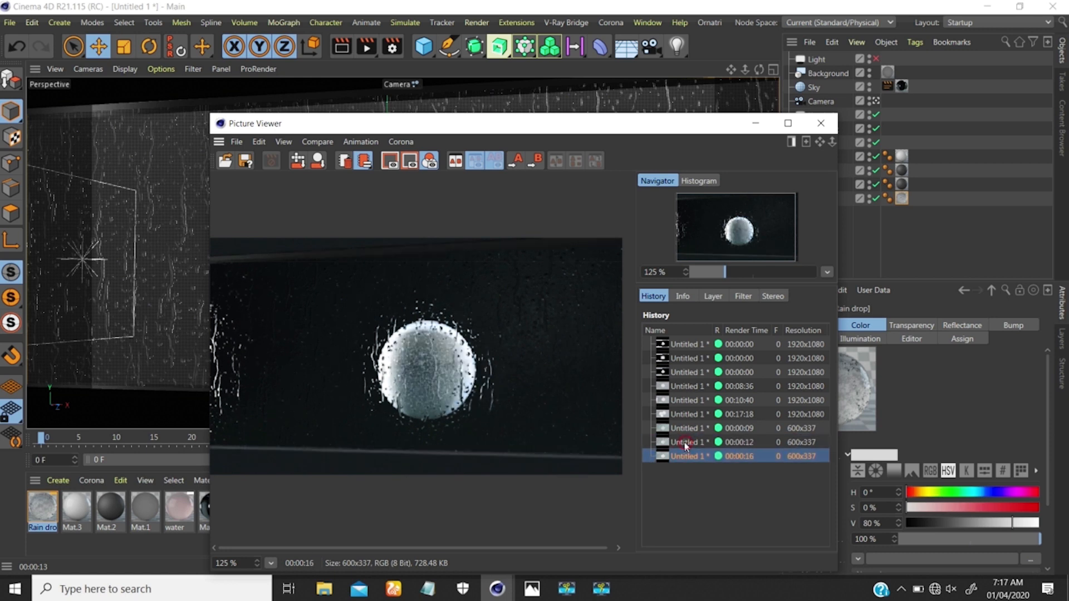
left_click(684, 443)
left_click(685, 456)
left_click(685, 442)
left_click(686, 457)
Look at the reference image Frosted glass 02.png in Photos alongside the latest render, and return to Cinema 4D.
left_click(755, 123)
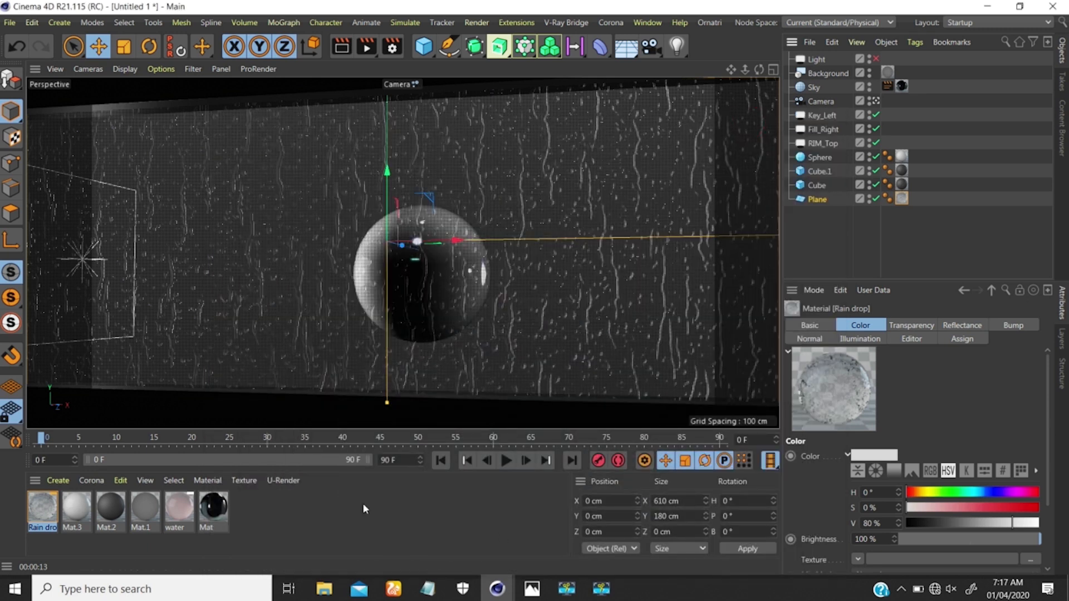
mouse_move(497, 589)
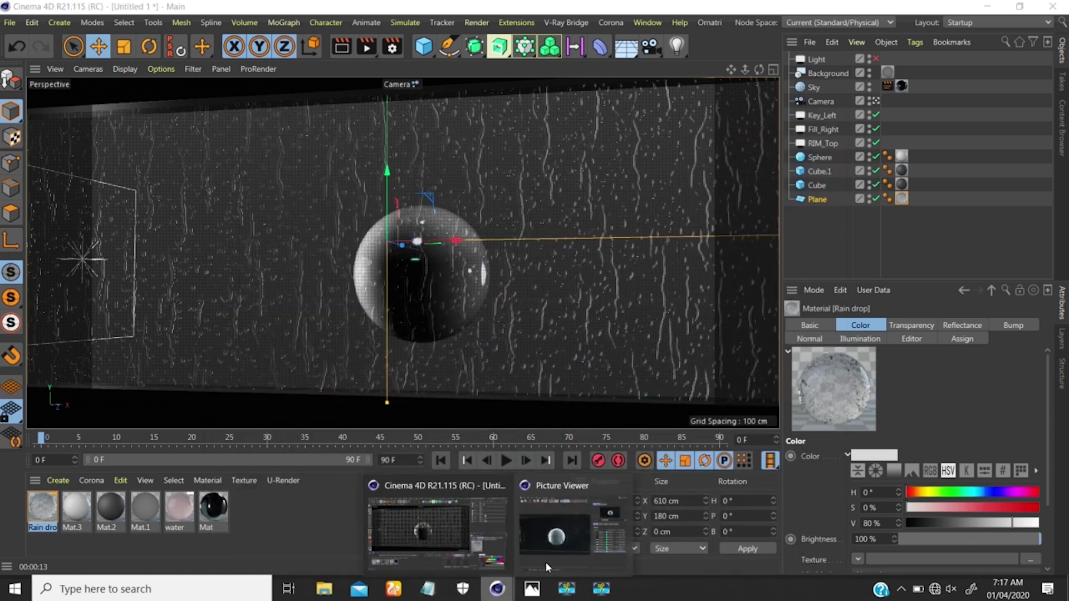
left_click(579, 529)
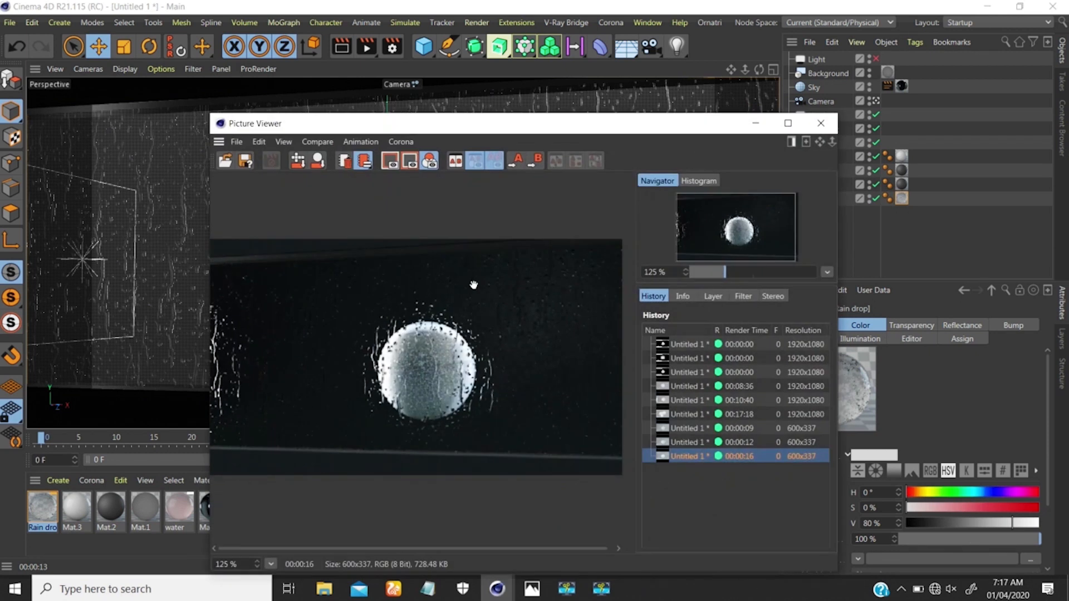
mouse_move(531, 588)
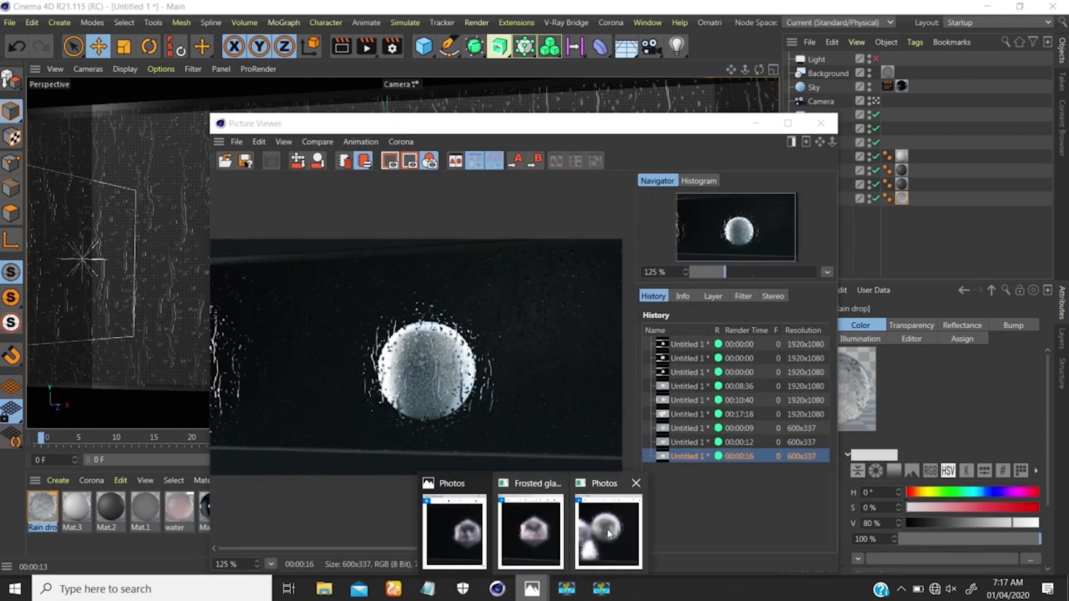
left_click(529, 532)
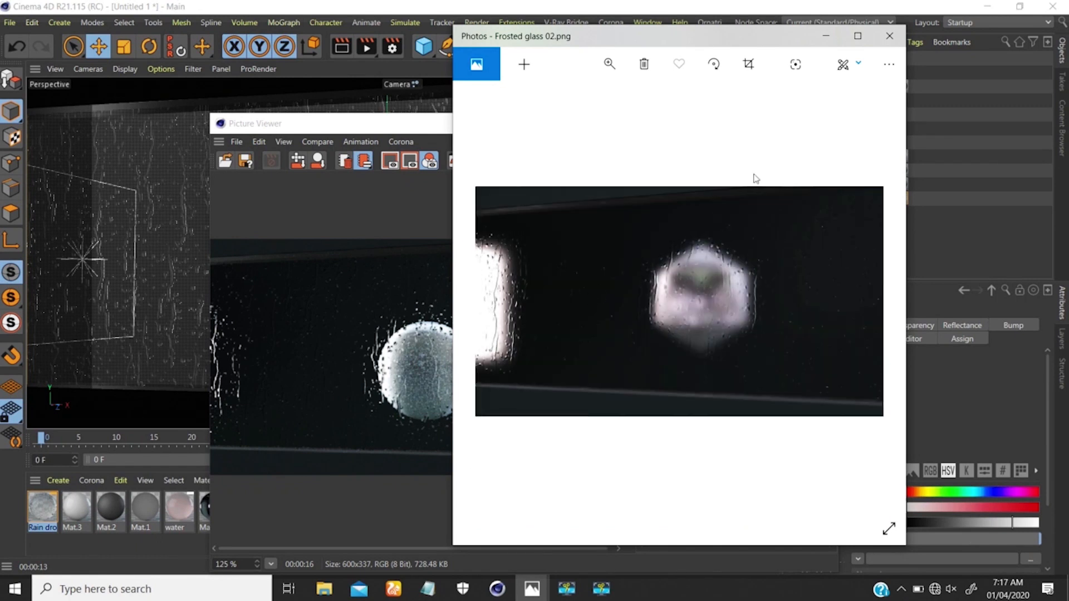
left_click(826, 39)
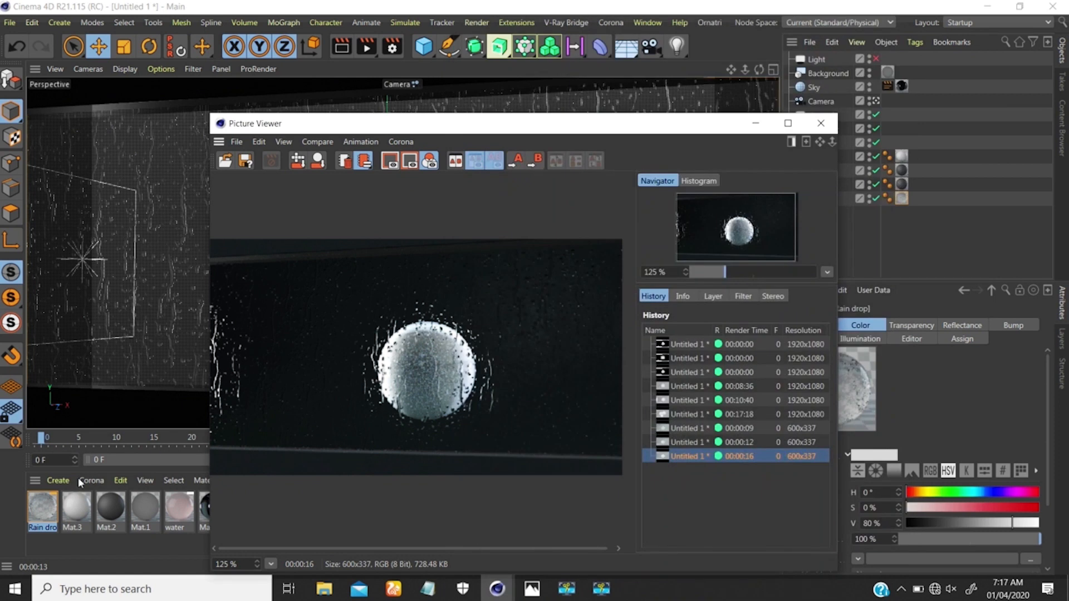
Set the Roughness of the Rain drop material's reflectance Layer 1 to 18% and render the scene to the Picture Viewer.
double_click(43, 508)
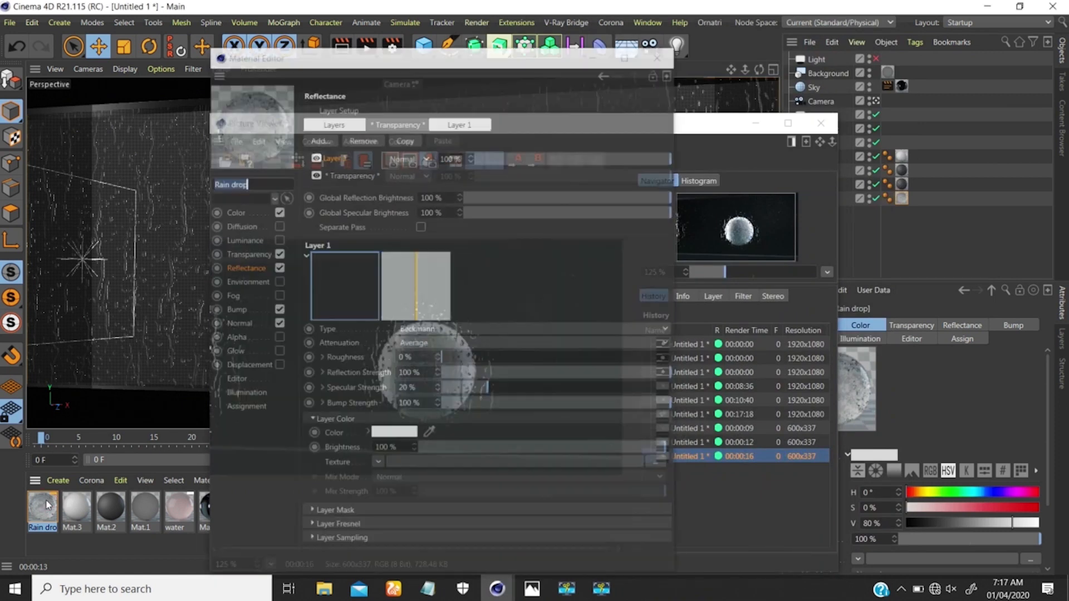
left_click_drag(424, 60, 780, 67)
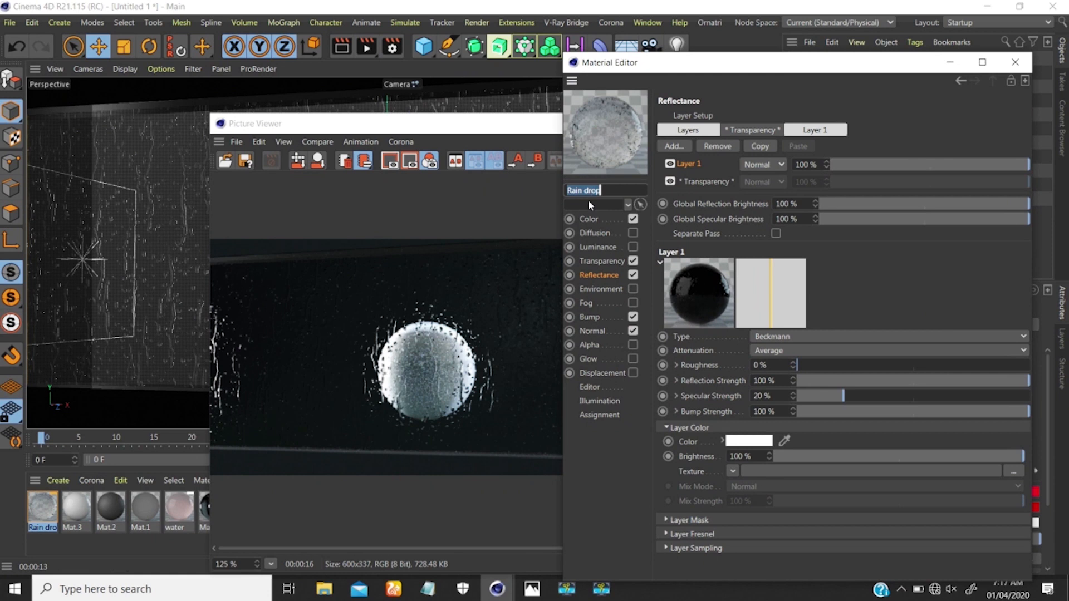
left_click(596, 278)
left_click_drag(816, 365, 828, 366)
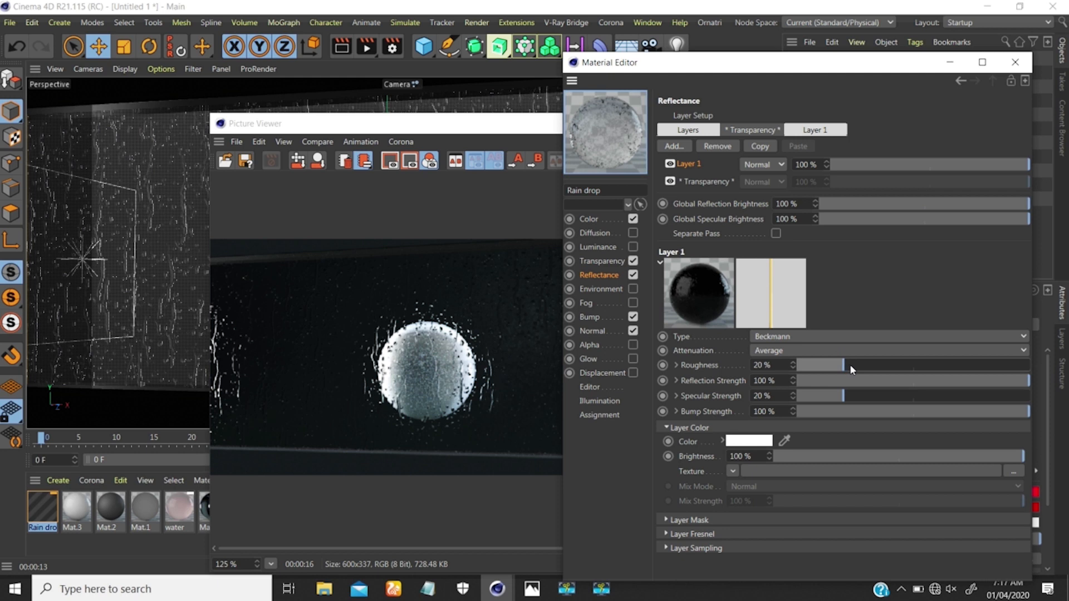
left_click(839, 365)
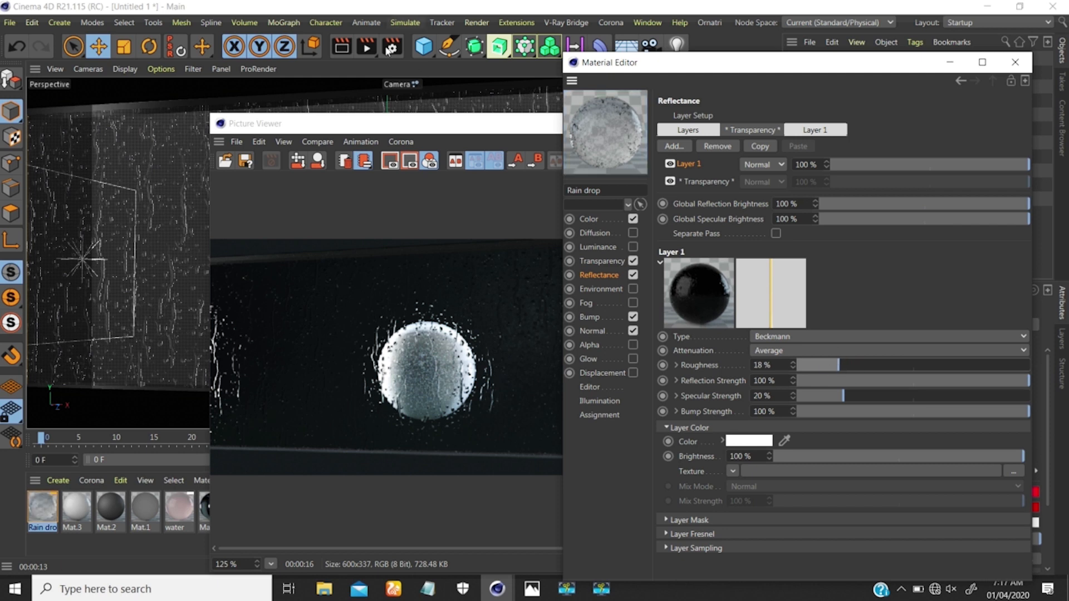
left_click(368, 48)
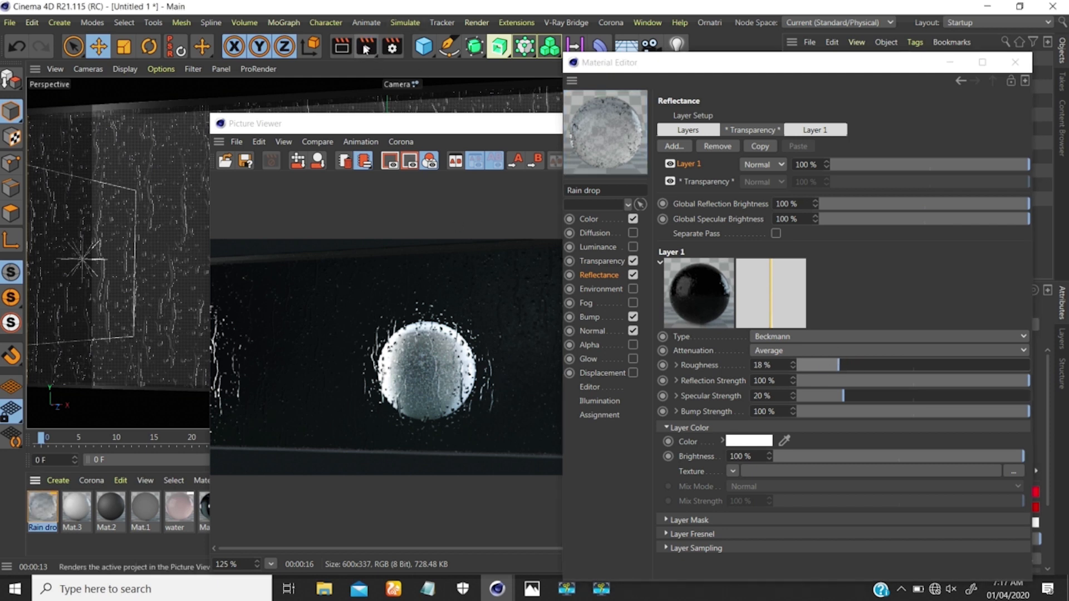
left_click(366, 49)
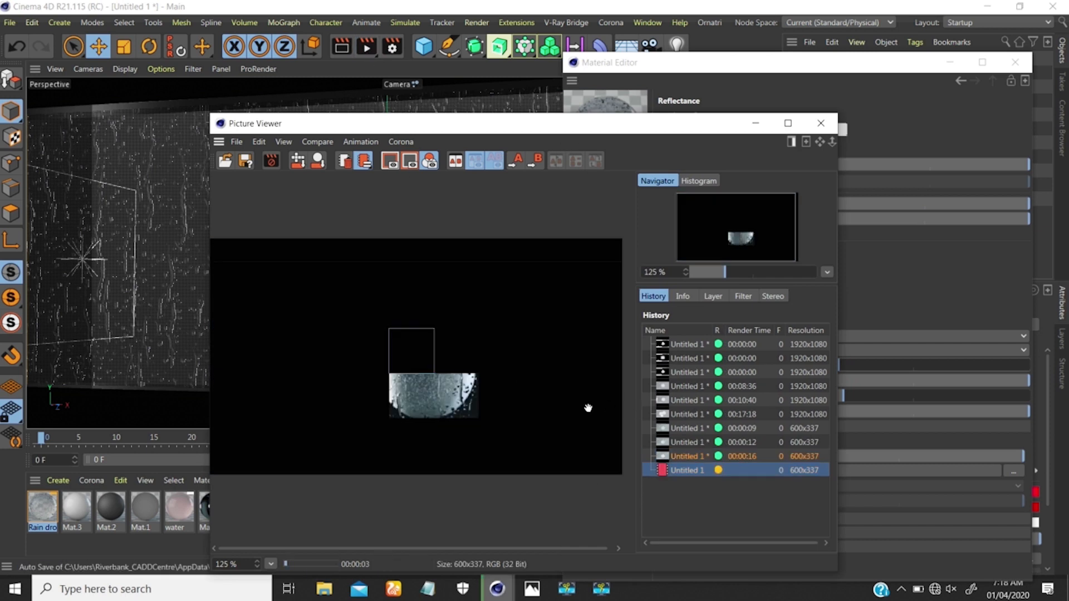
Compare the in-progress render with 18% reflectance roughness against the previous 600x337 render in the history.
left_click(680, 457)
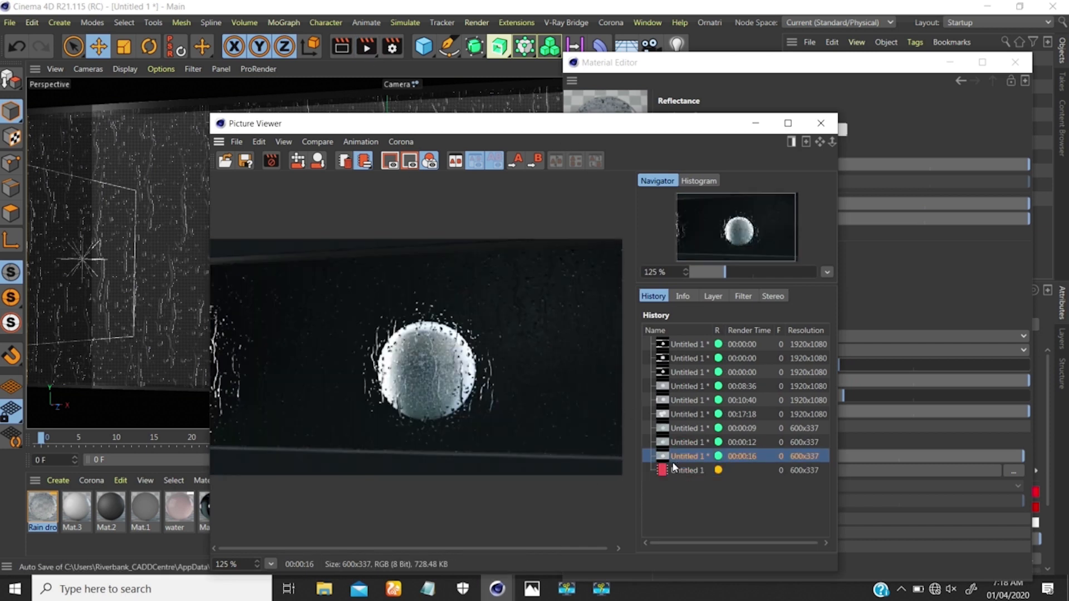
left_click(683, 470)
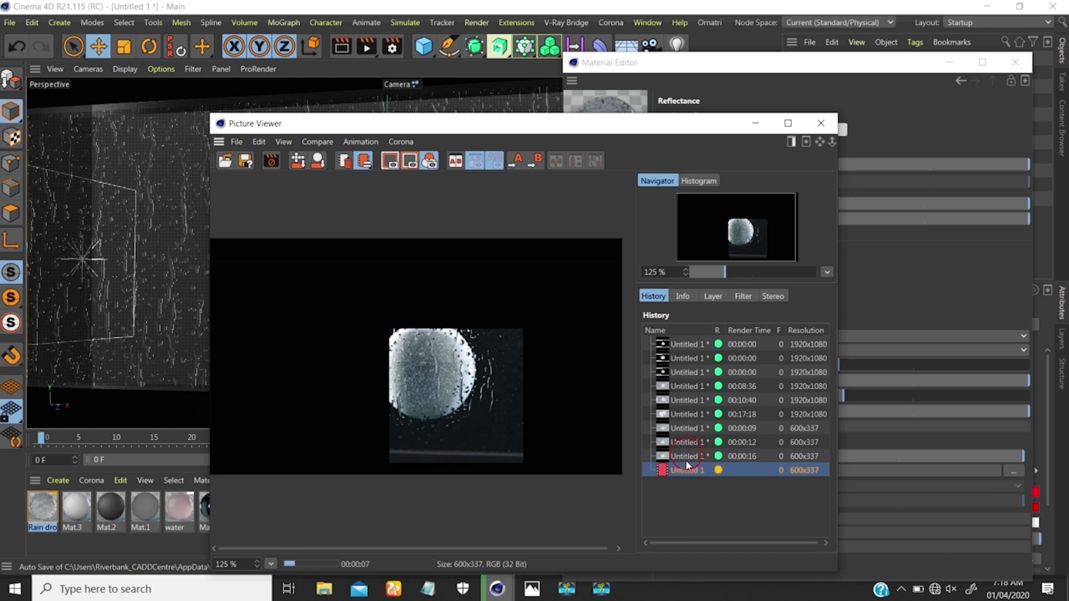
left_click(686, 457)
left_click(687, 470)
left_click(686, 456)
left_click(687, 470)
left_click(686, 457)
left_click(686, 470)
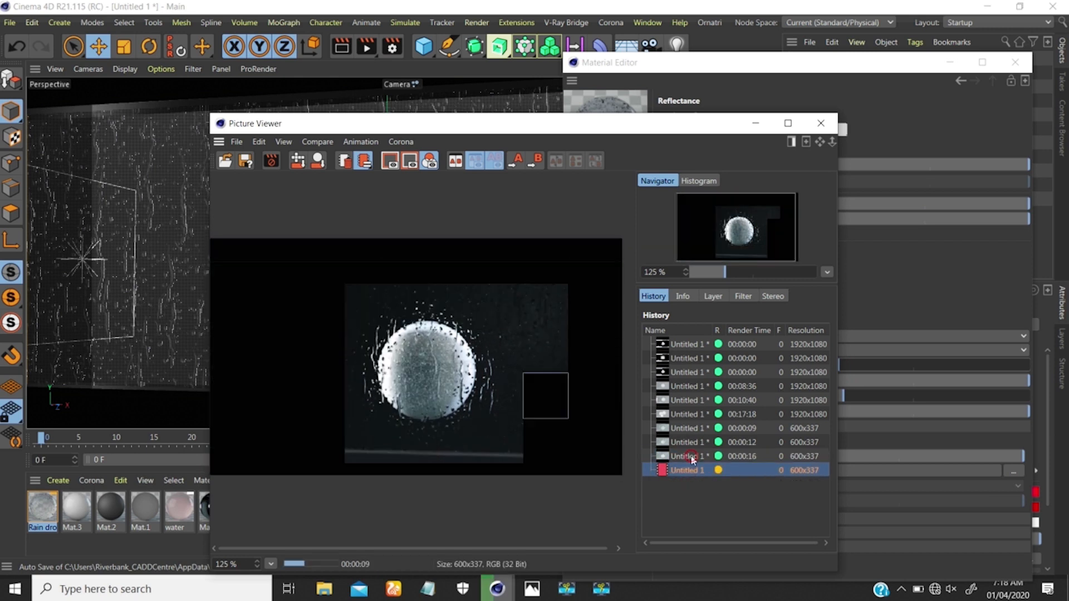
left_click(687, 456)
left_click(687, 469)
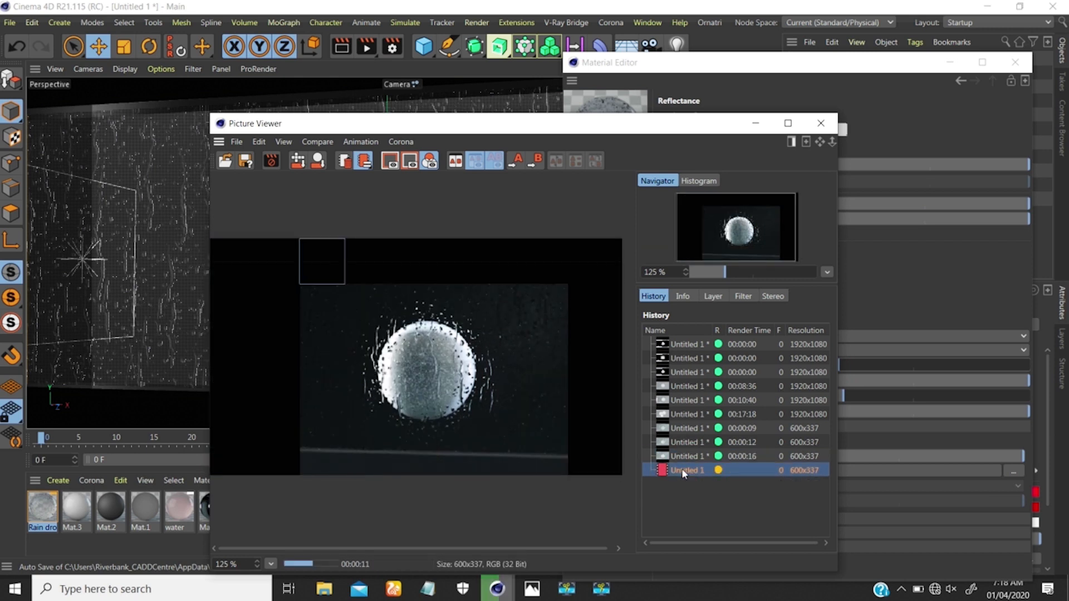
left_click(686, 456)
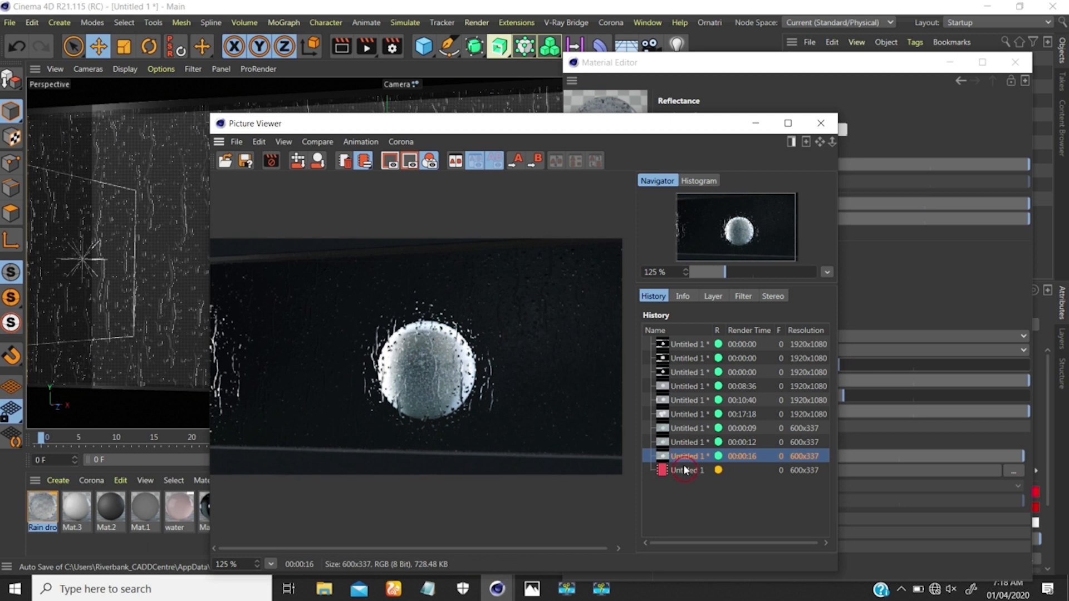
left_click(686, 470)
left_click(686, 456)
left_click(684, 471)
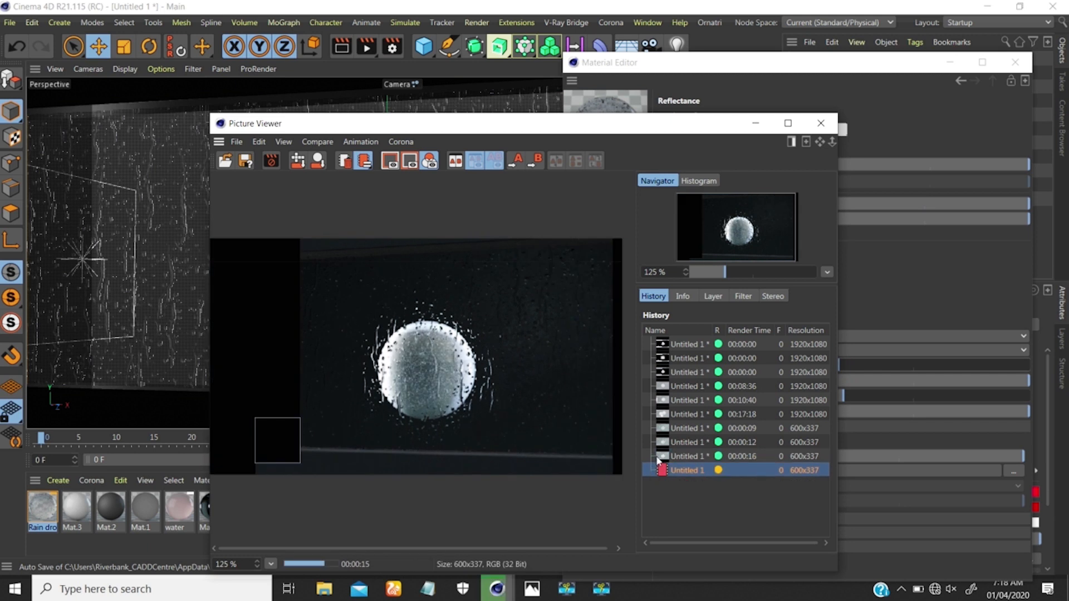
Set the transparency Blurriness of the Rain drop material to 5%.
left_click(755, 123)
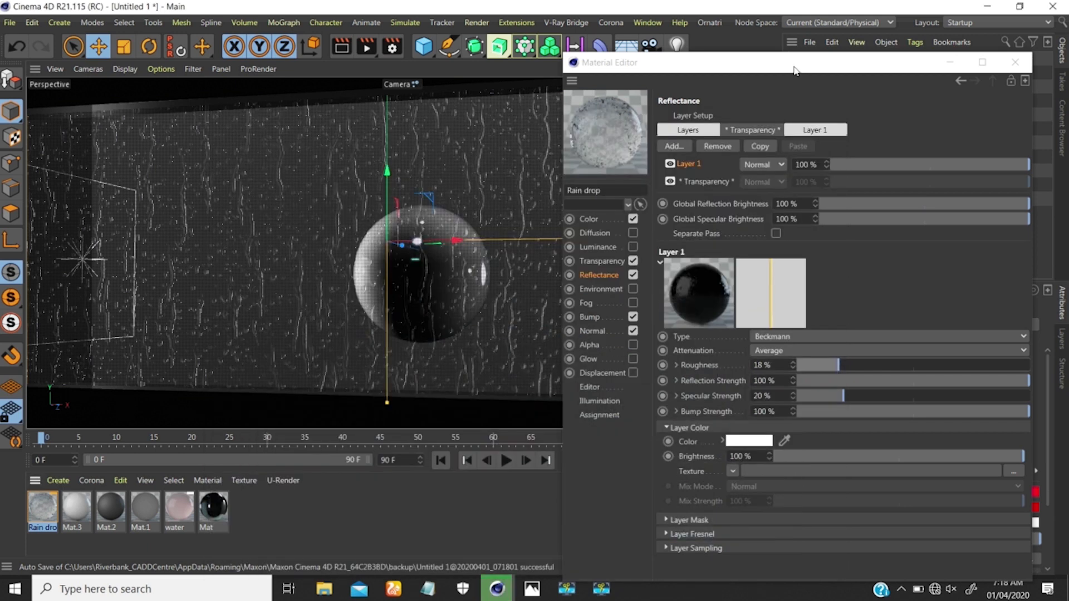
left_click_drag(794, 67, 714, 46)
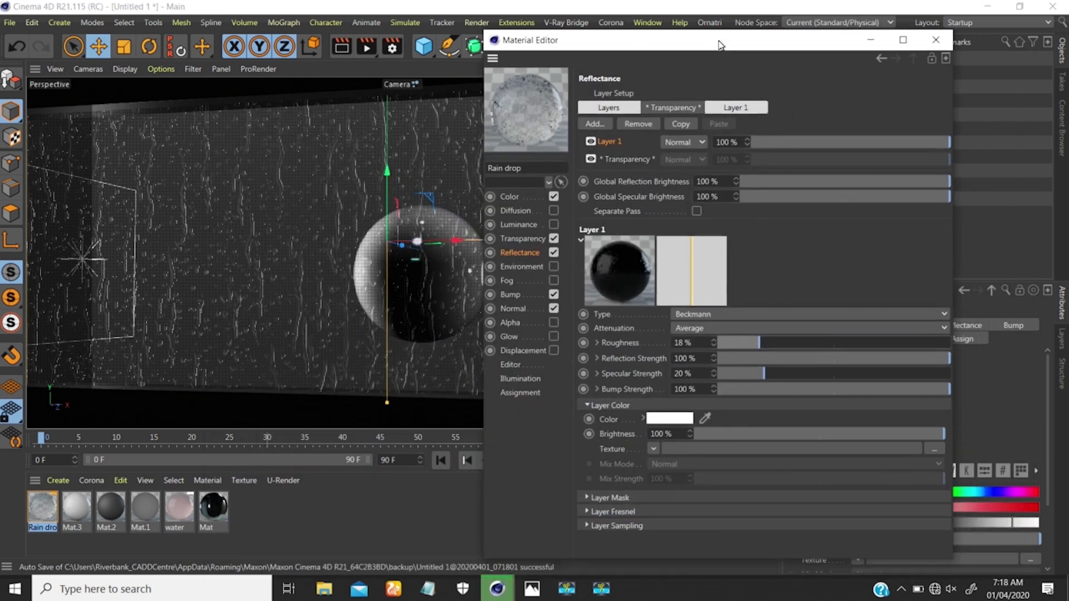
left_click(519, 241)
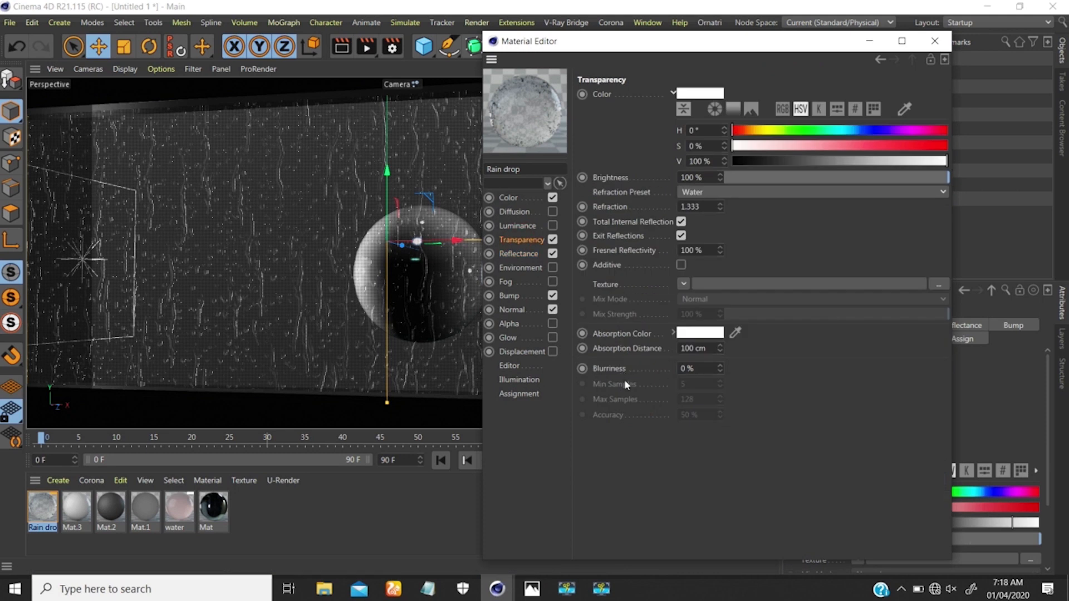
left_click(697, 370)
type("5")
key("Return")
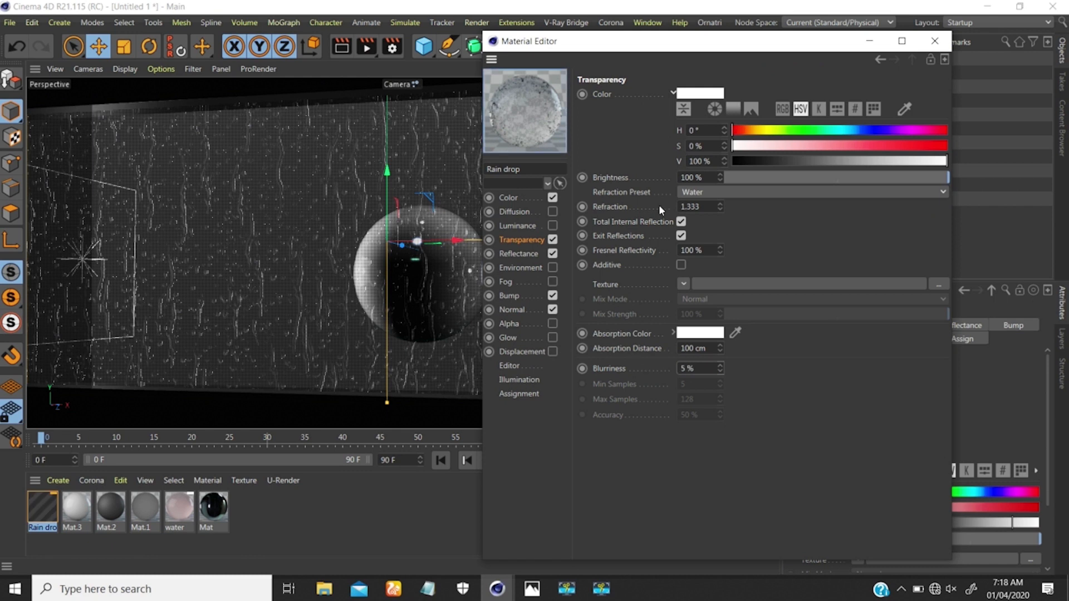
Render the scene with the 5% transparency blurriness to the Picture Viewer and compare it with the previous render.
left_click_drag(534, 41, 629, 48)
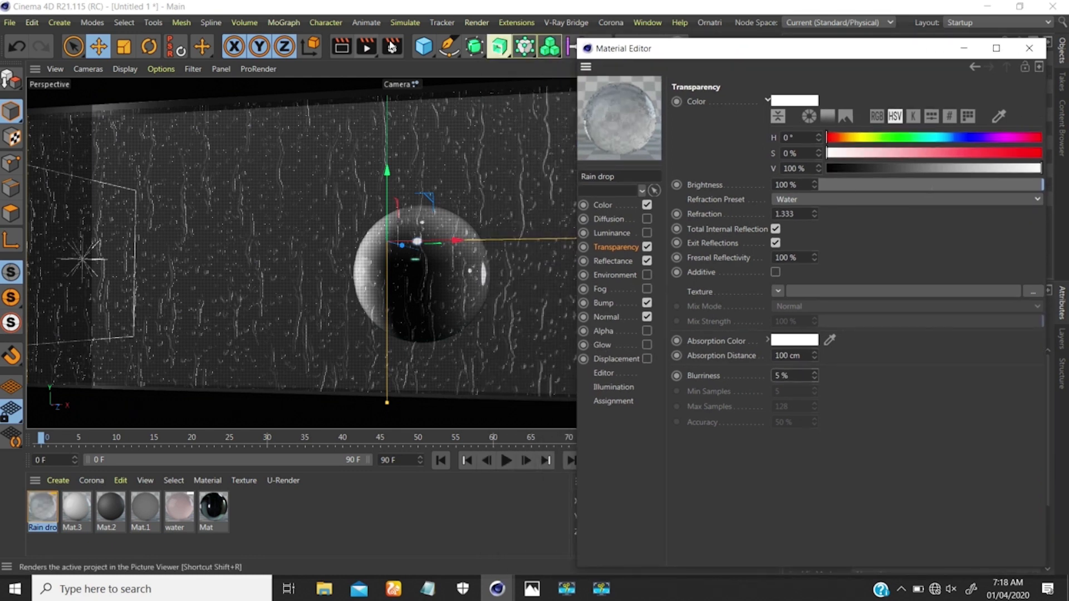
left_click(366, 48)
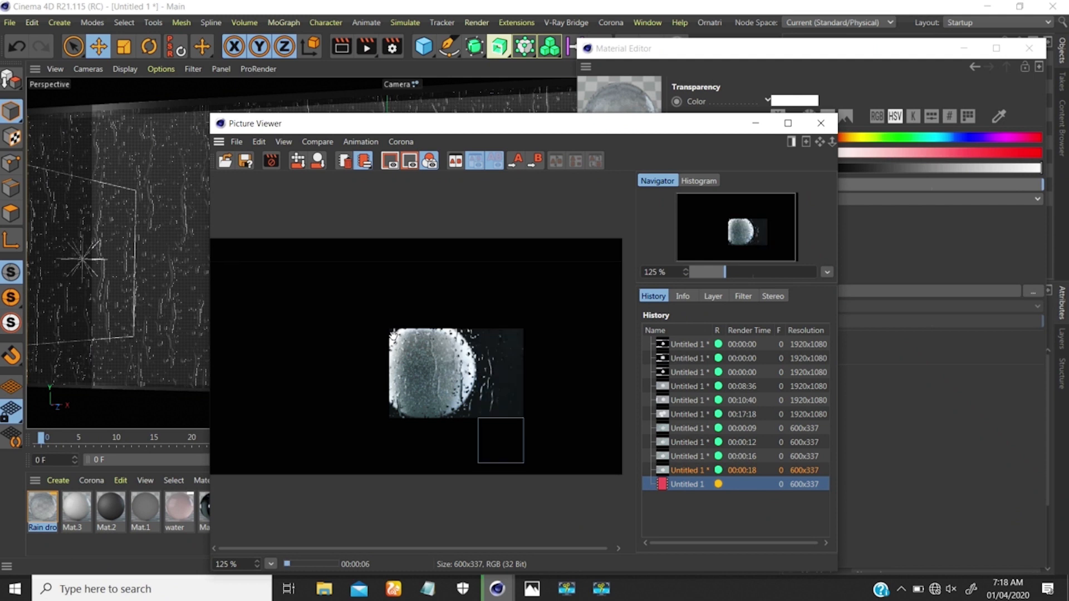
left_click(676, 466)
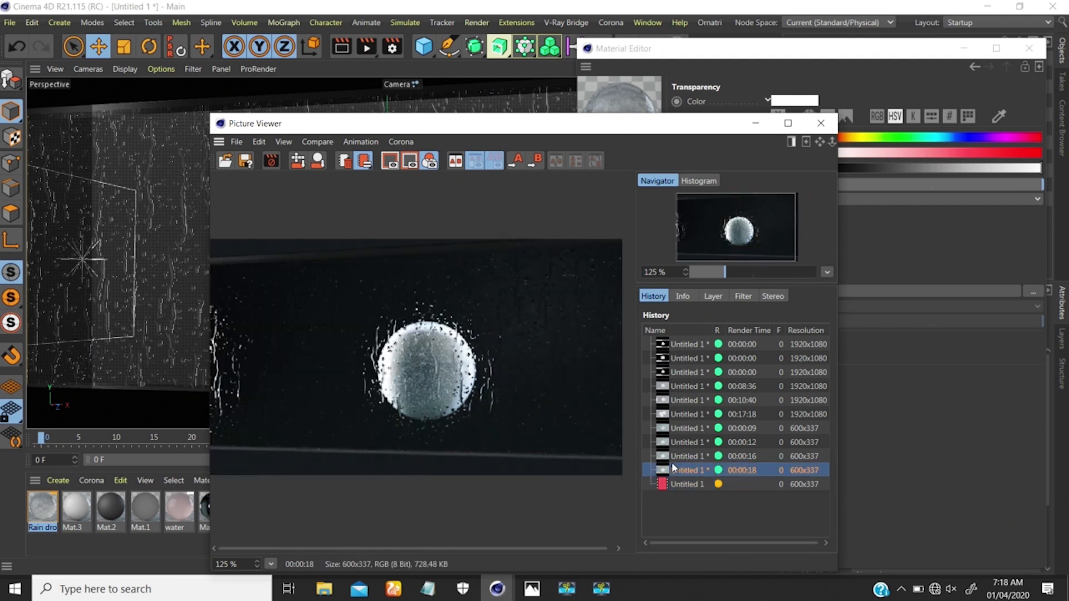
left_click(682, 486)
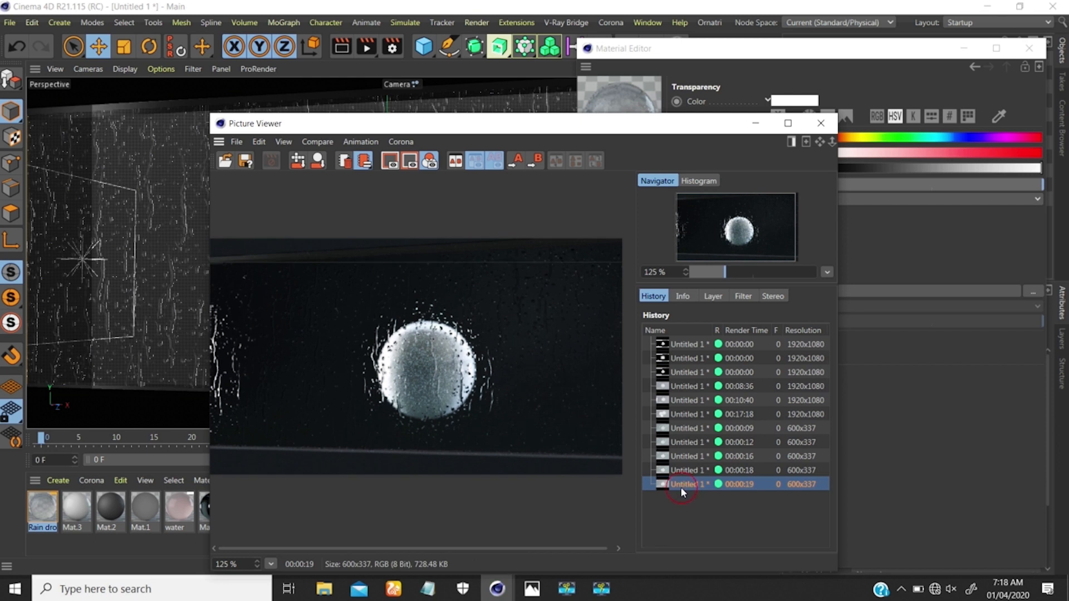
Rename the newest render in the Picture Viewer history as 5%.
double_click(681, 486)
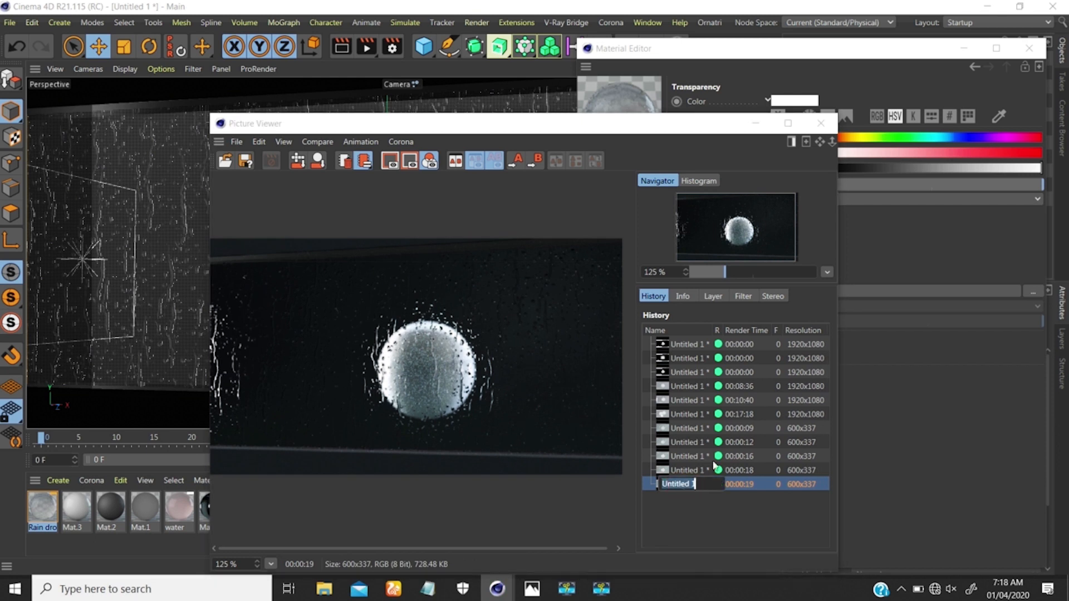
key("BackSpace")
type("5%")
key("Return")
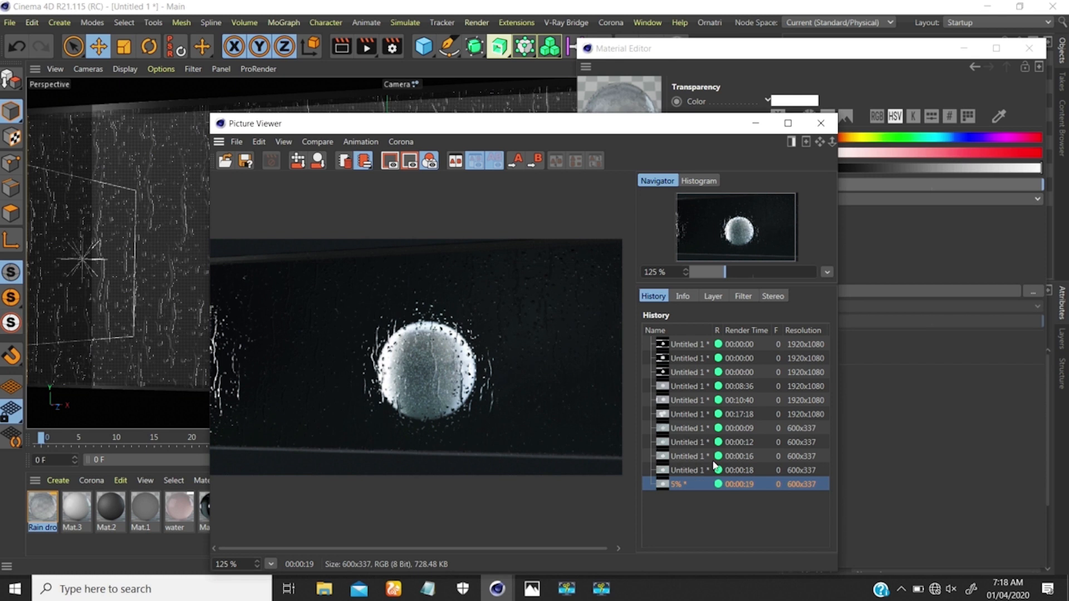
Set the Rain drop material's transparency Blurriness to 20%.
left_click(790, 63)
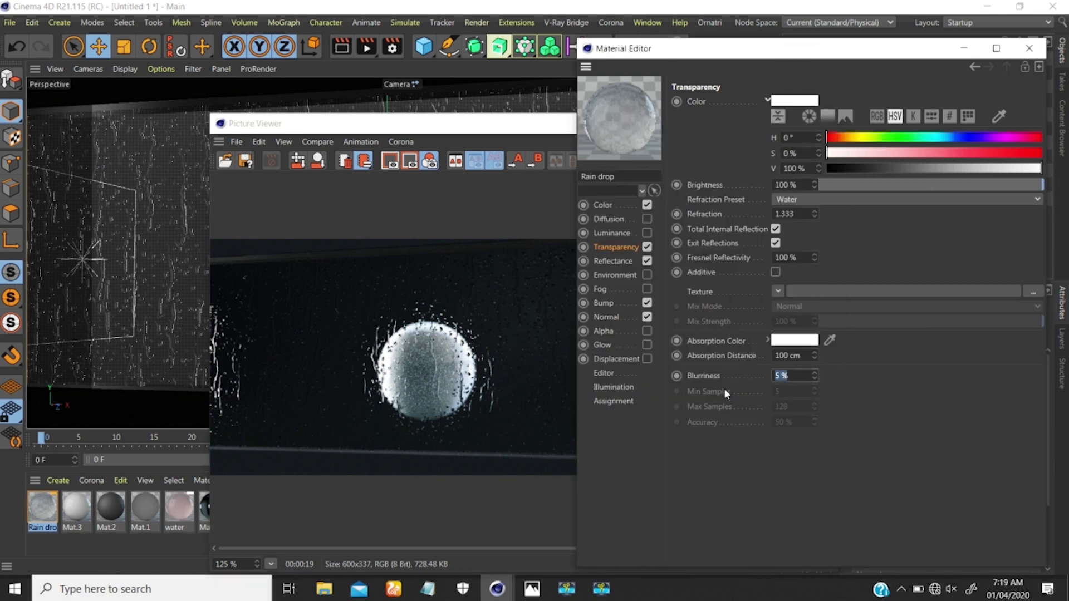
type("20")
key("Return")
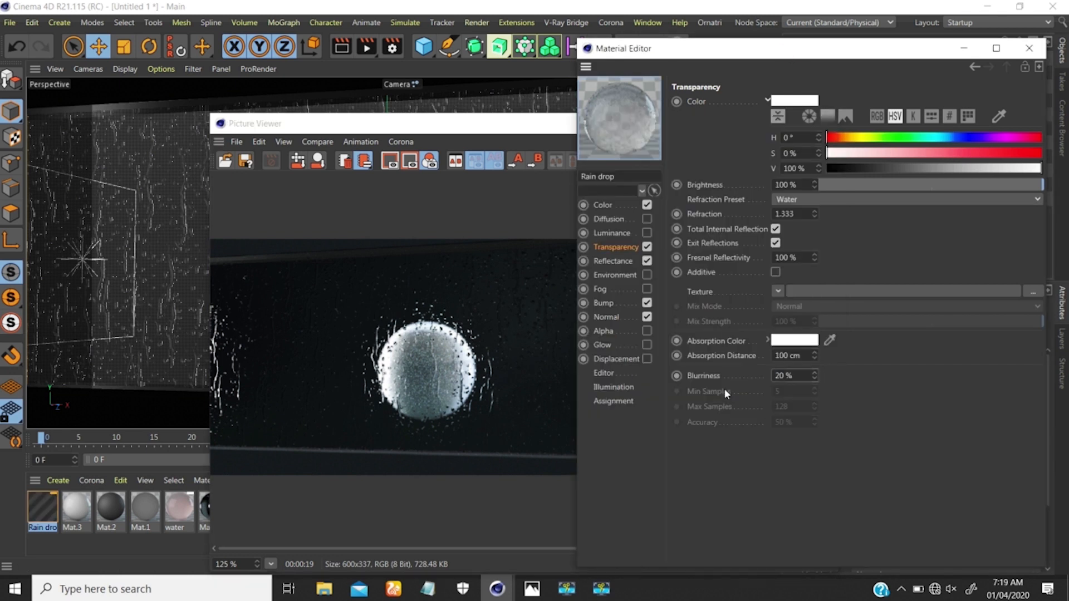
Render the scene with 20% transparency blurriness to the Picture Viewer, meanwhile comparing the 5% render with the one before it.
left_click(366, 46)
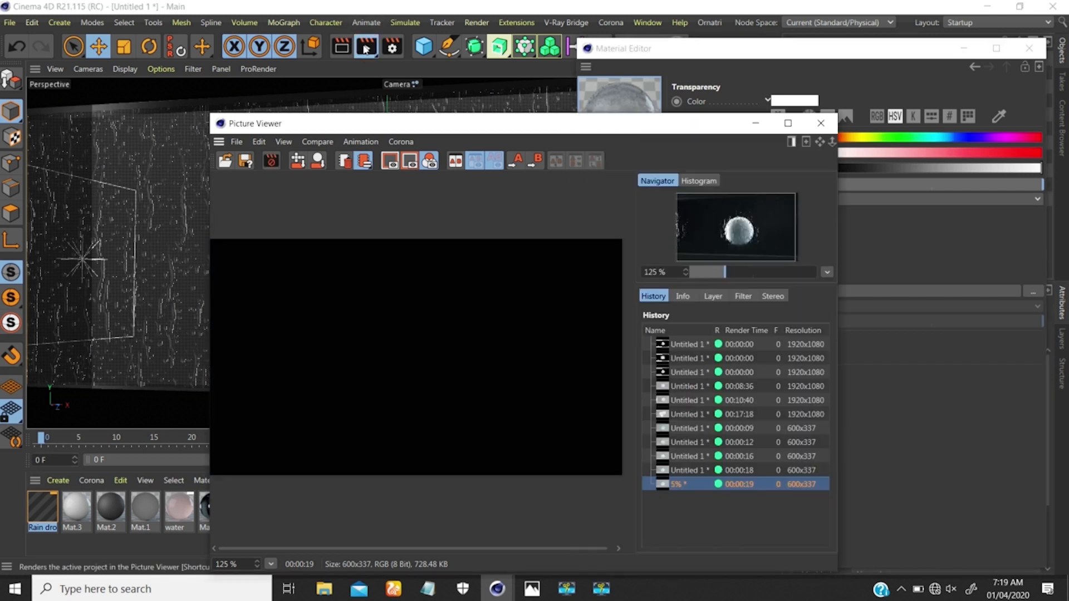
left_click(674, 471)
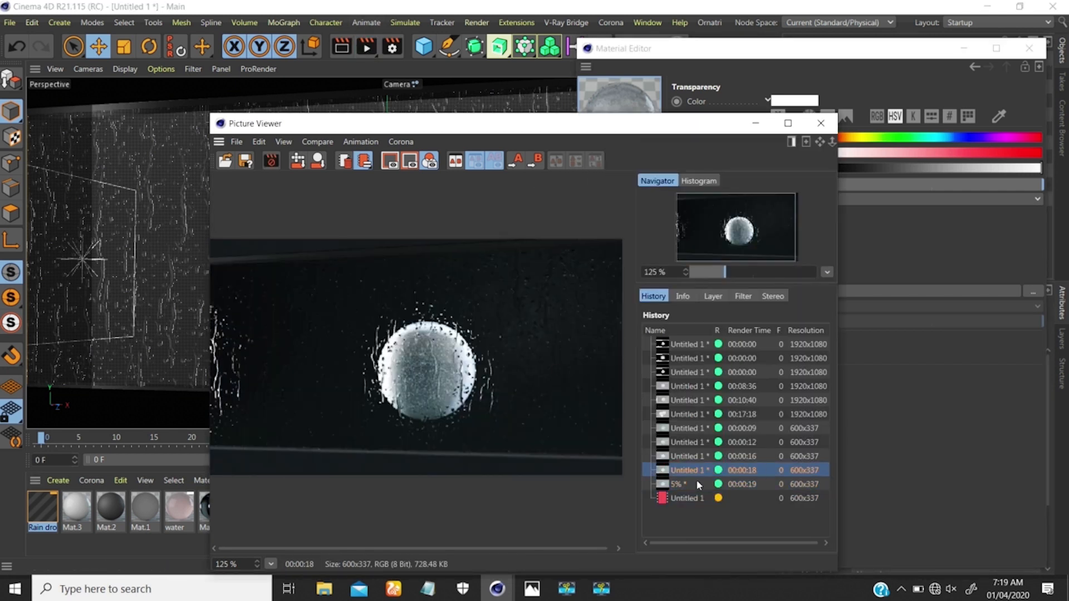
left_click(679, 484)
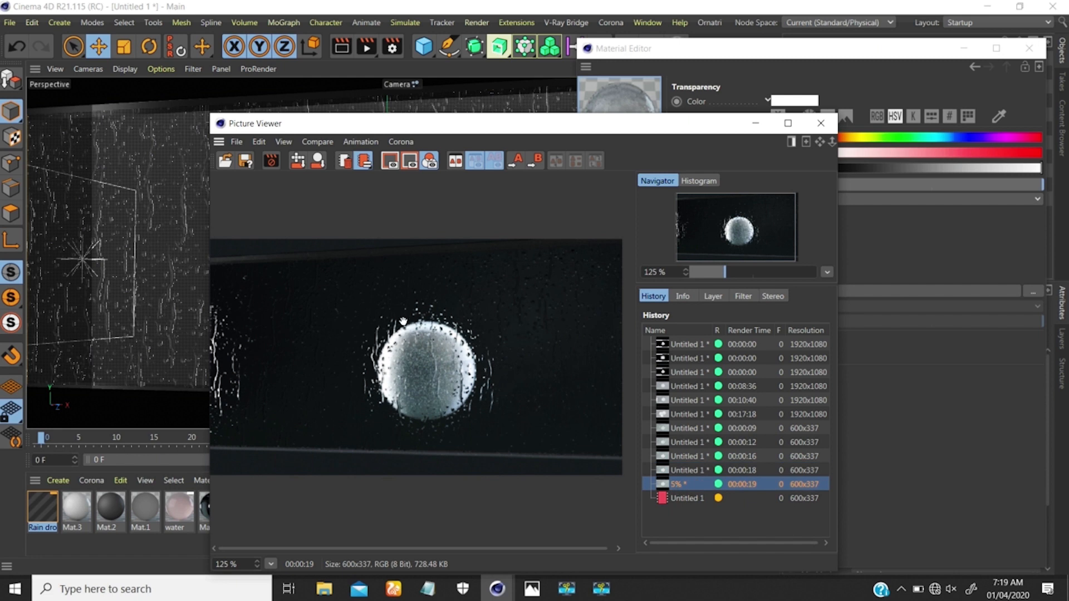
left_click(683, 471)
left_click(673, 484)
left_click(672, 470)
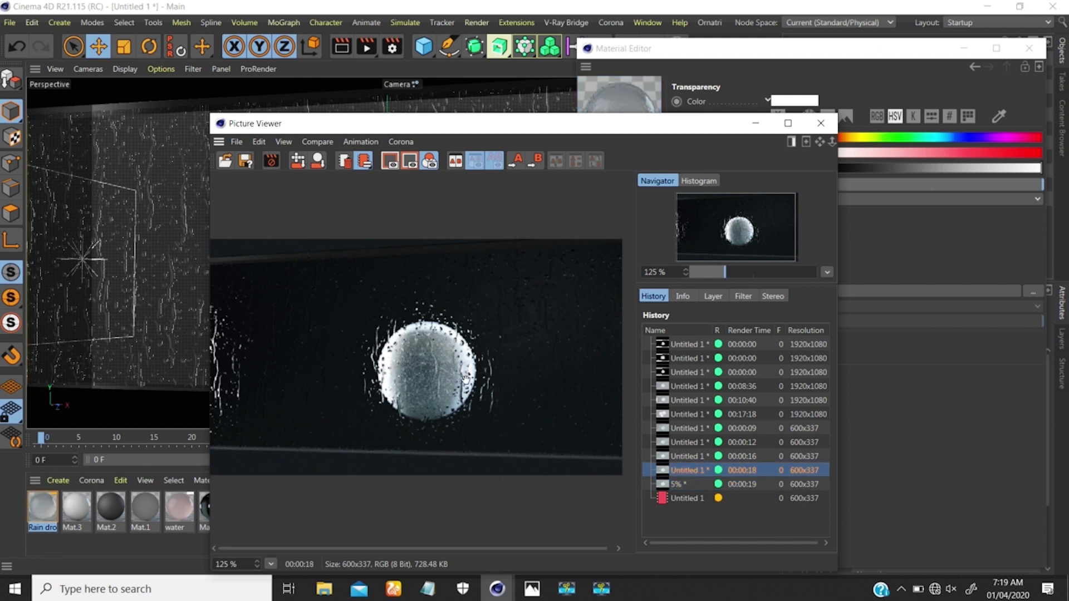
Magnify the renders to 200% and compare the glowing ball's outline in the 5% render, the one before it and the new 20% render.
scroll(459, 381, "down", 1)
scroll(456, 382, "up", 1)
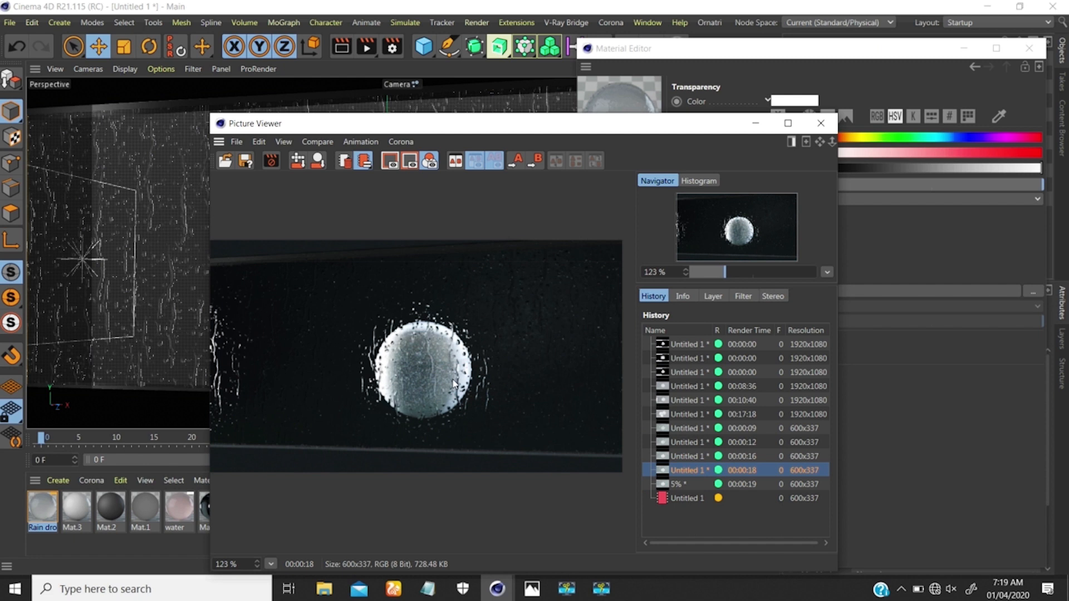
scroll(459, 384, "down", 1)
scroll(462, 383, "up", 2)
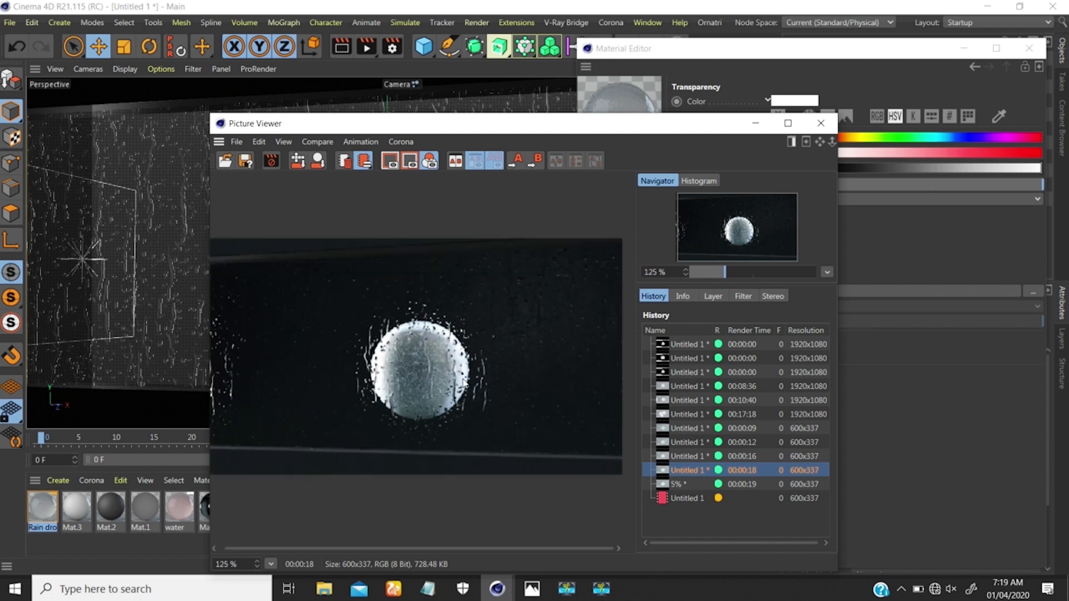
scroll(512, 379, "up", 2)
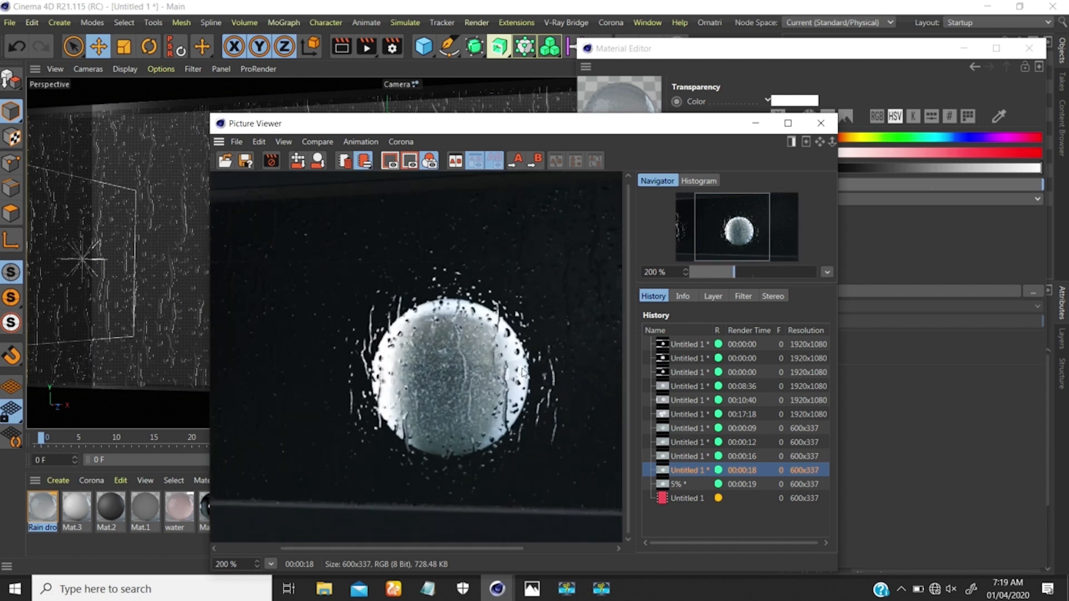
left_click_drag(449, 382, 428, 371)
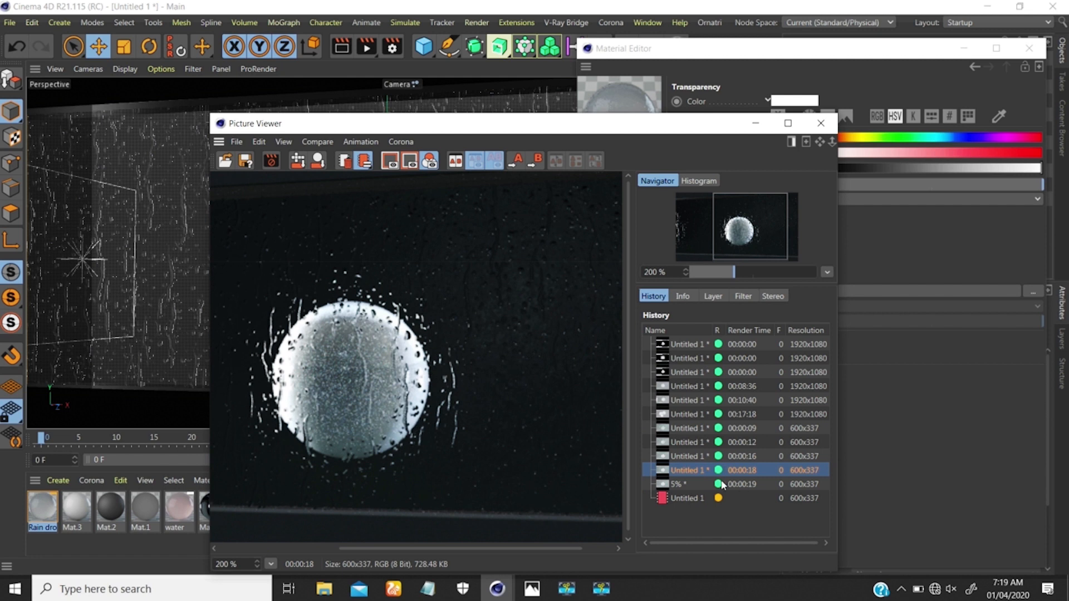
left_click(672, 485)
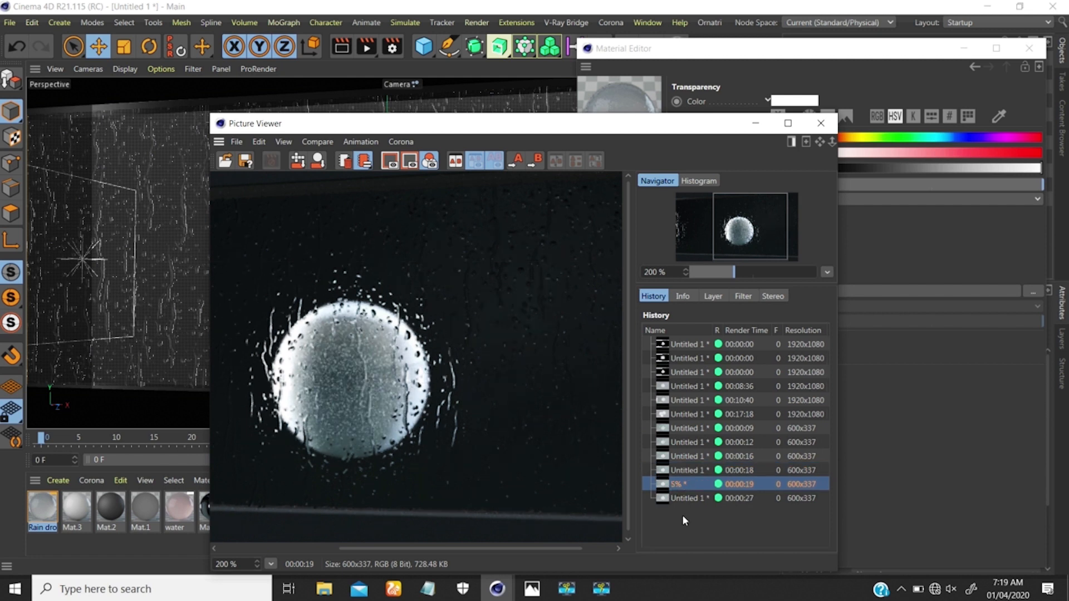
left_click(677, 497)
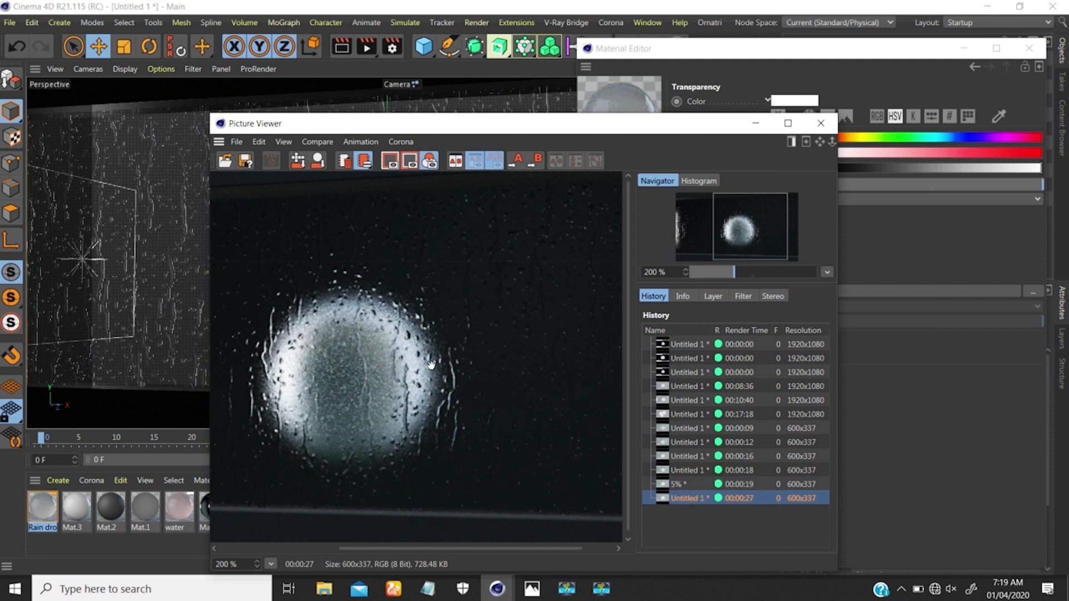
Compare the water streaks beside the ball across the last three blurriness renders.
left_click_drag(396, 369, 454, 341)
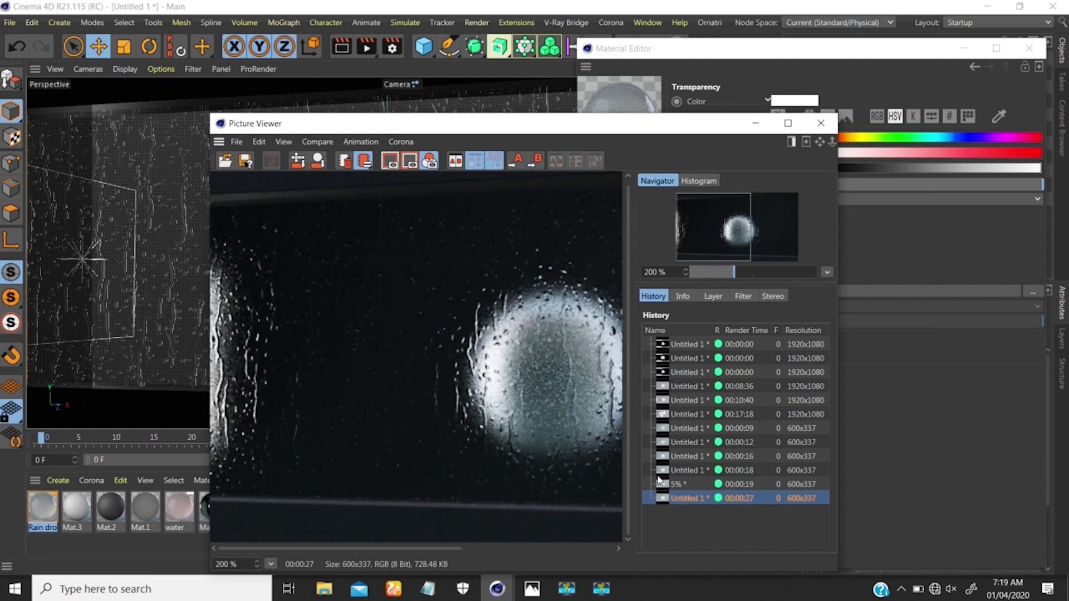
left_click(680, 484)
left_click_drag(305, 342, 453, 351)
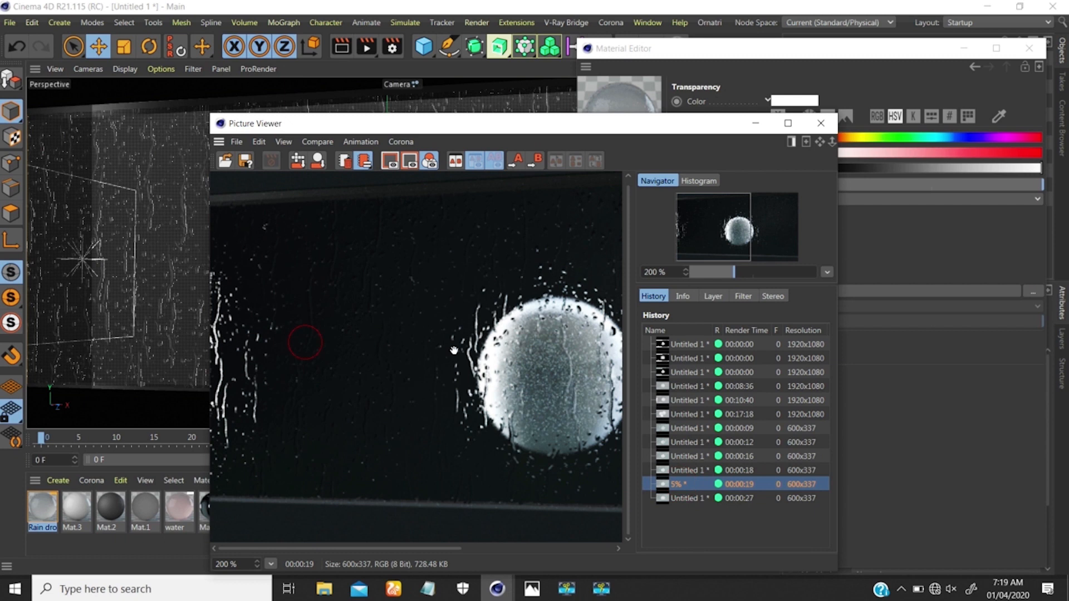
left_click(684, 471)
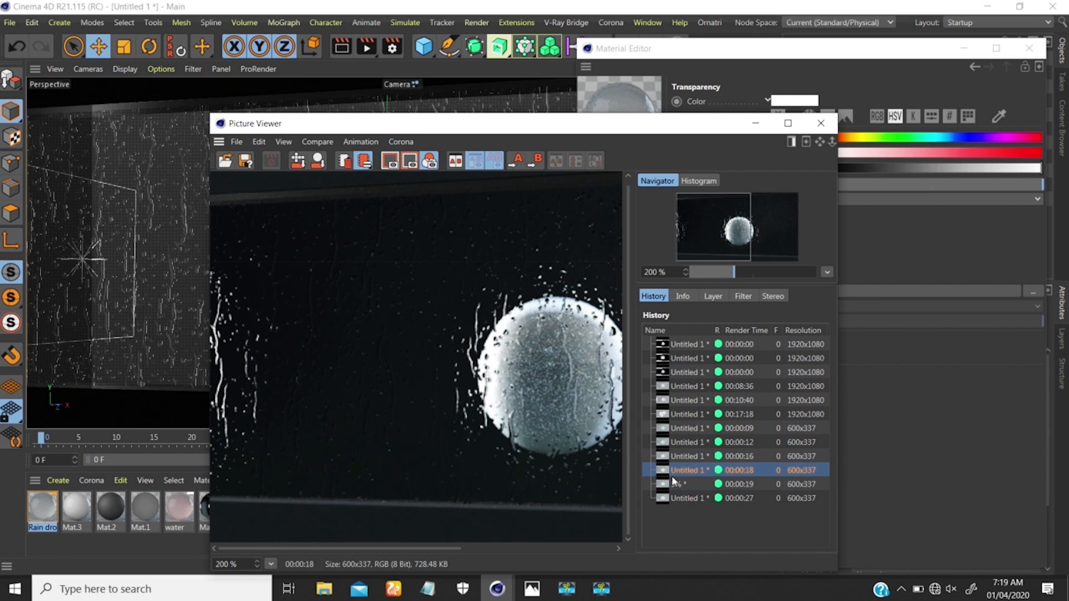
left_click(679, 498)
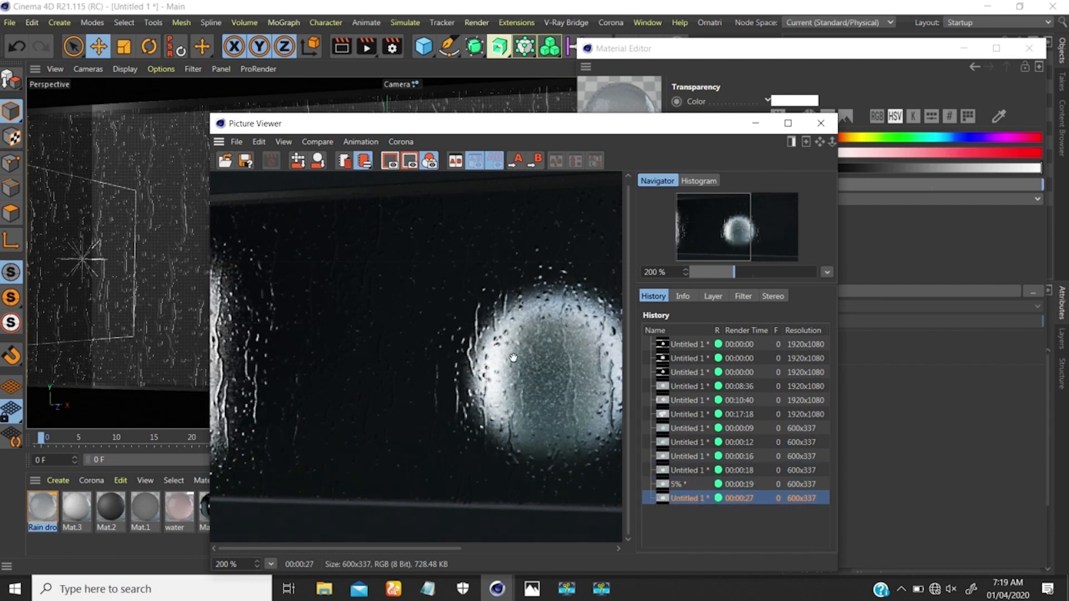
left_click_drag(513, 357, 351, 340)
Move the Picture Viewer clear of the material settings and compare the last three renders in order of increasing blurriness.
left_click_drag(569, 120, 399, 69)
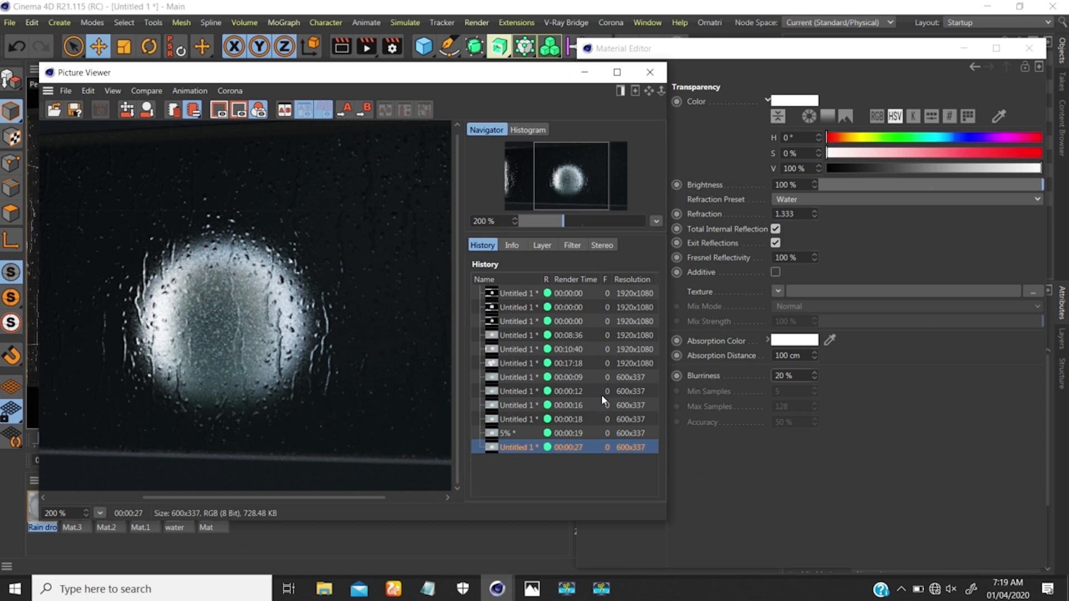
left_click(563, 421)
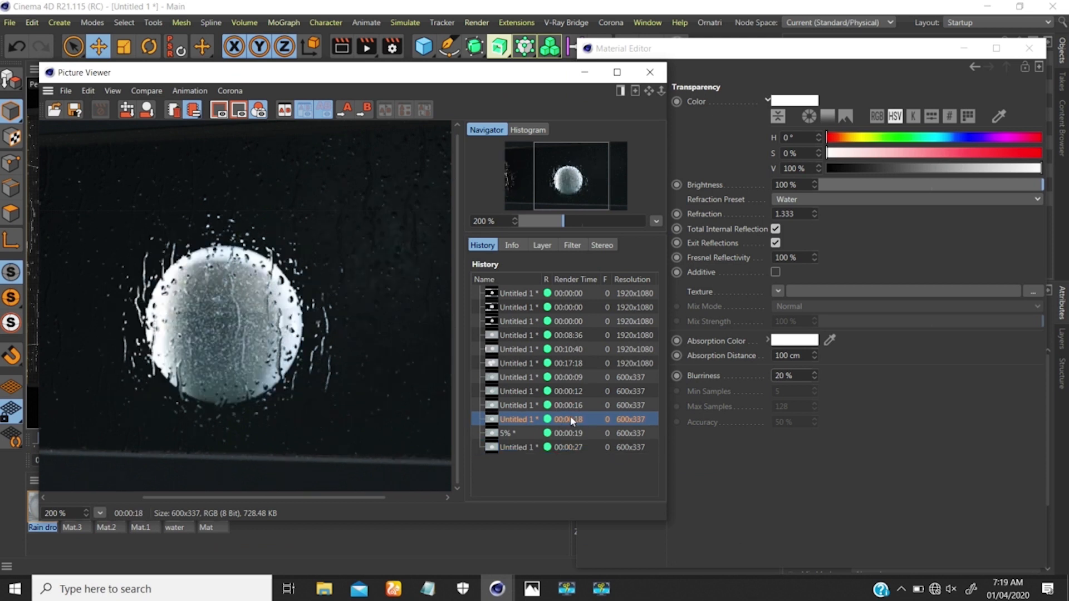
left_click(571, 433)
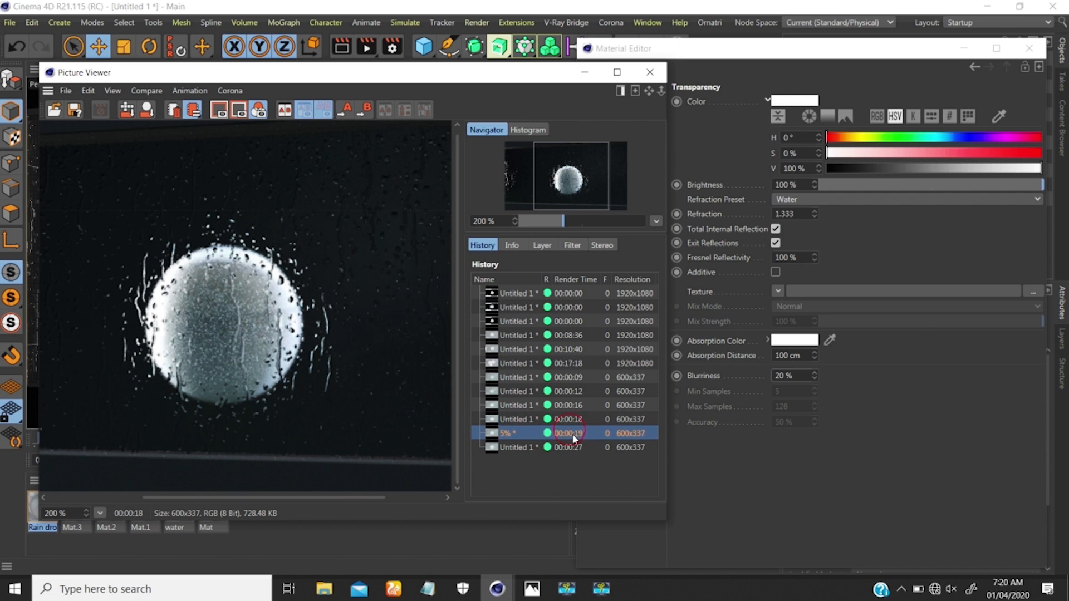
left_click(560, 448)
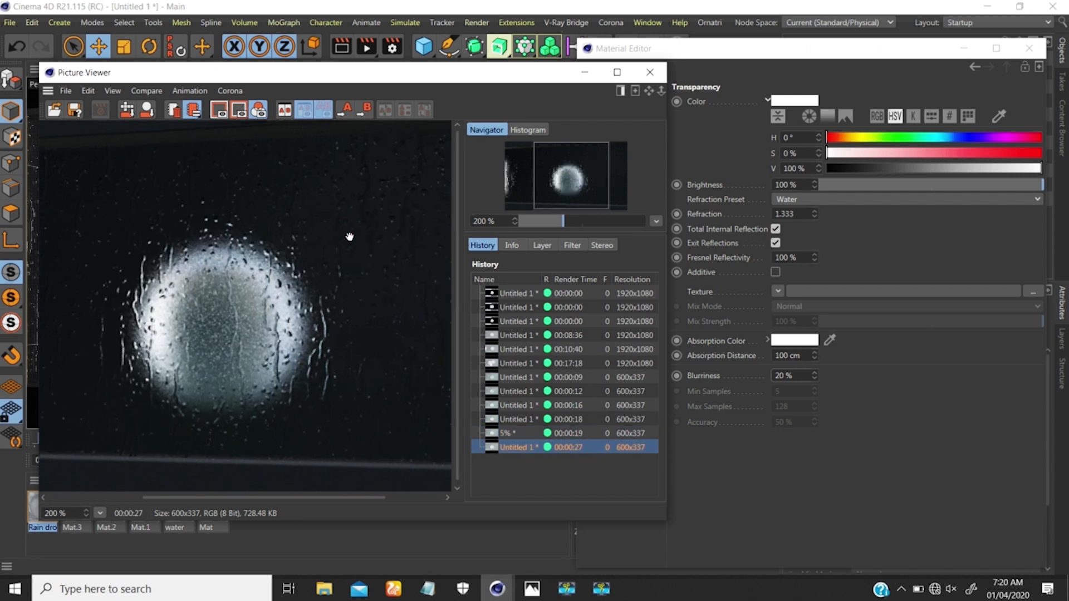
Set the Rain drop material's transparency Blurriness to 16.5% and check the Frosted glass 03.png reference image in Photos.
left_click(790, 377)
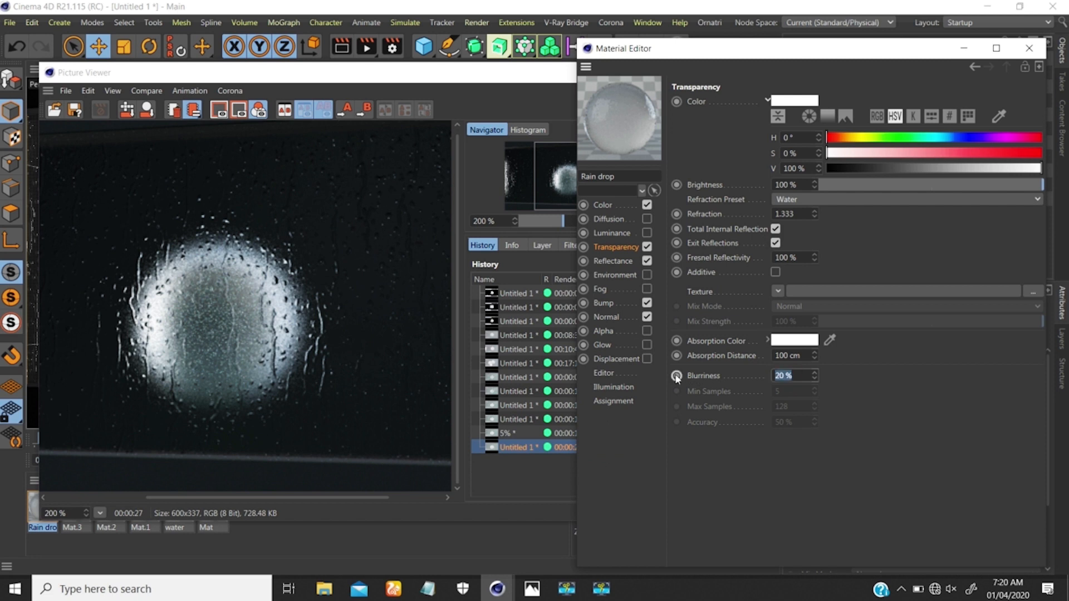
type("16.5")
mouse_move(531, 589)
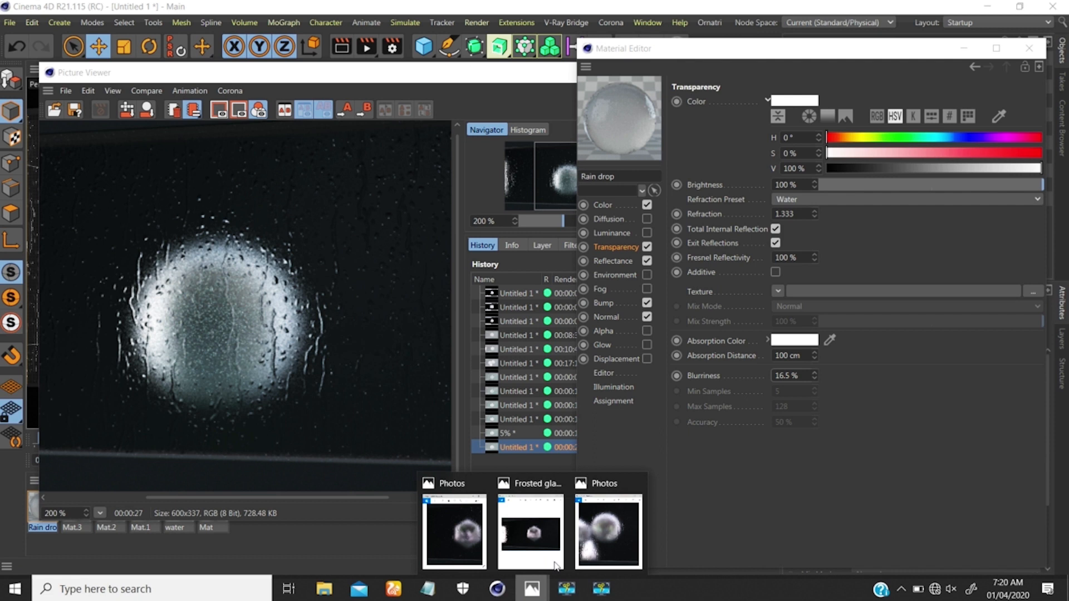
left_click(602, 526)
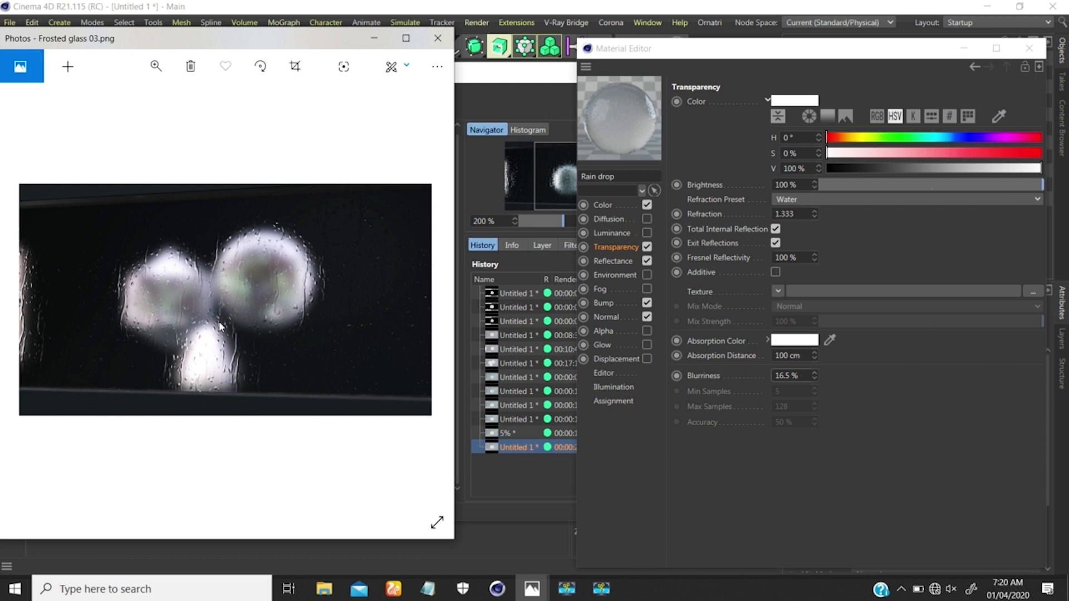
left_click(374, 38)
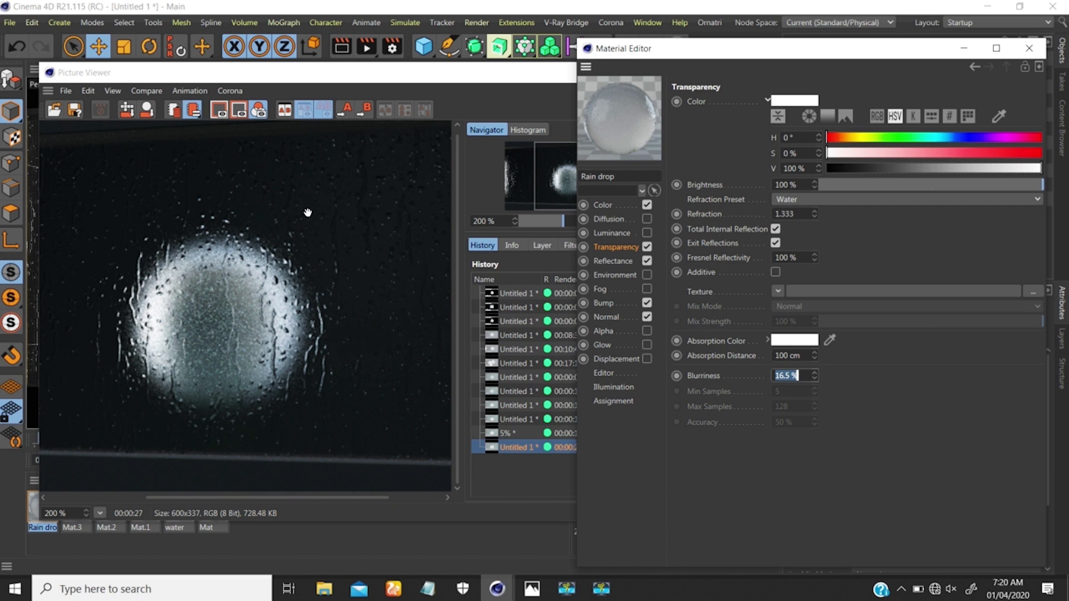
Tint the transparency Absorption Color pale pink with about 7% saturation and render the scene to the Picture Viewer.
left_click(787, 340)
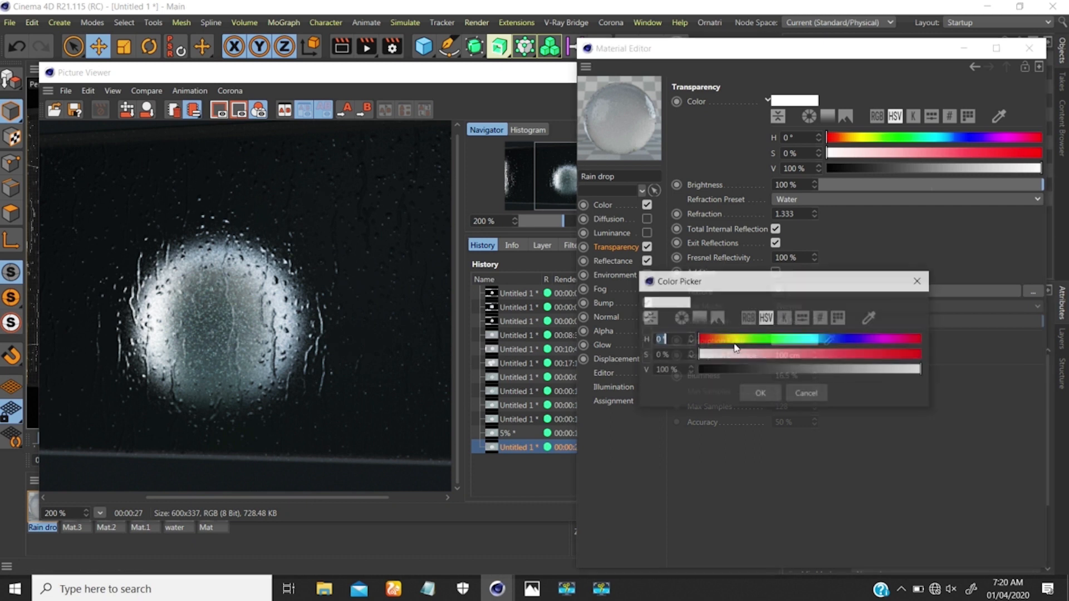
left_click_drag(705, 358, 709, 359)
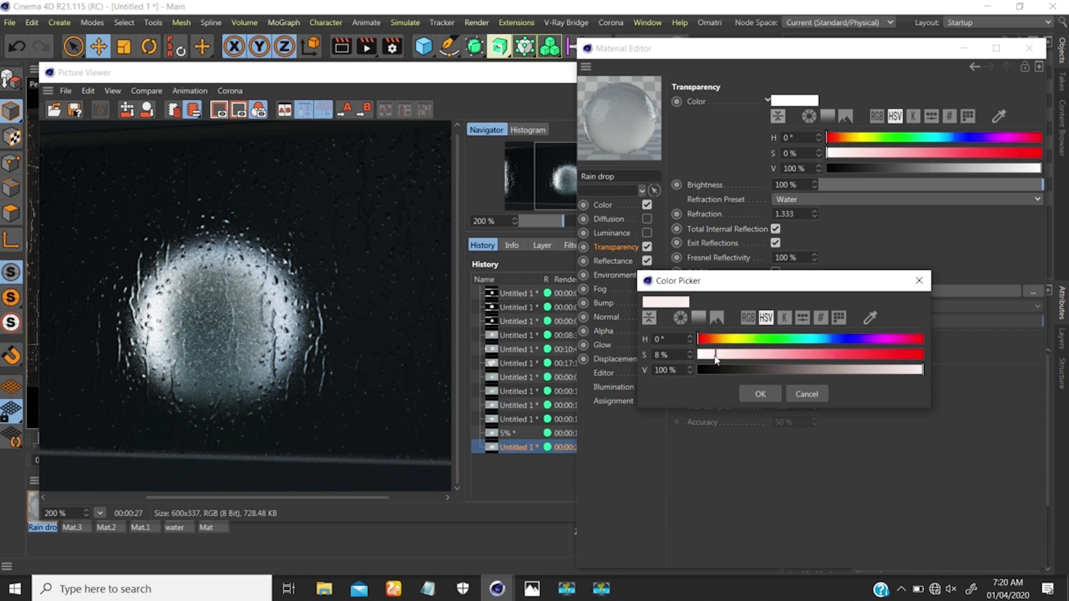
left_click(761, 394)
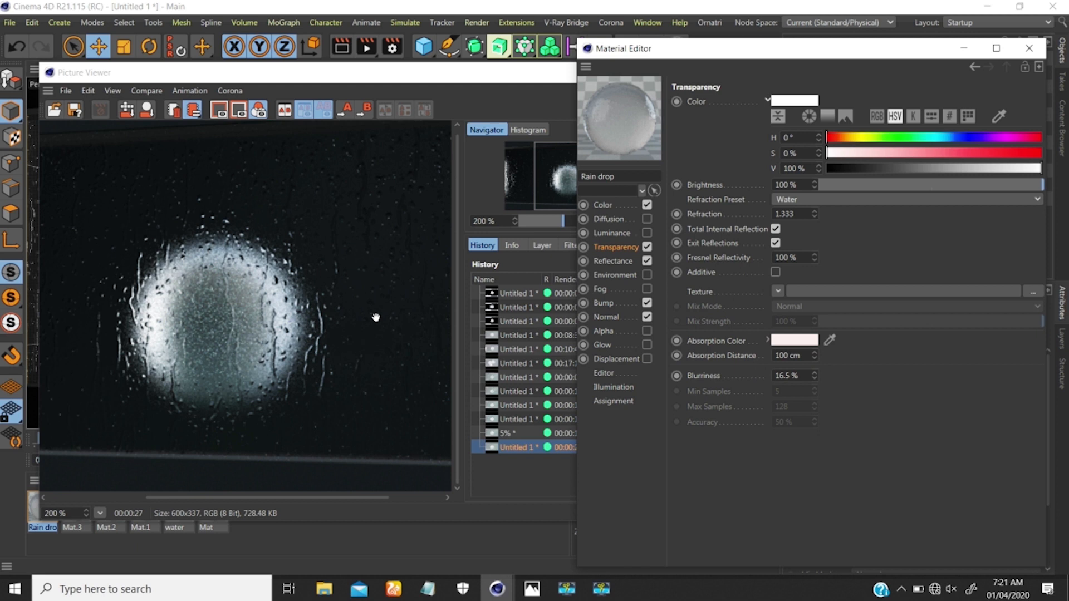
left_click(366, 46)
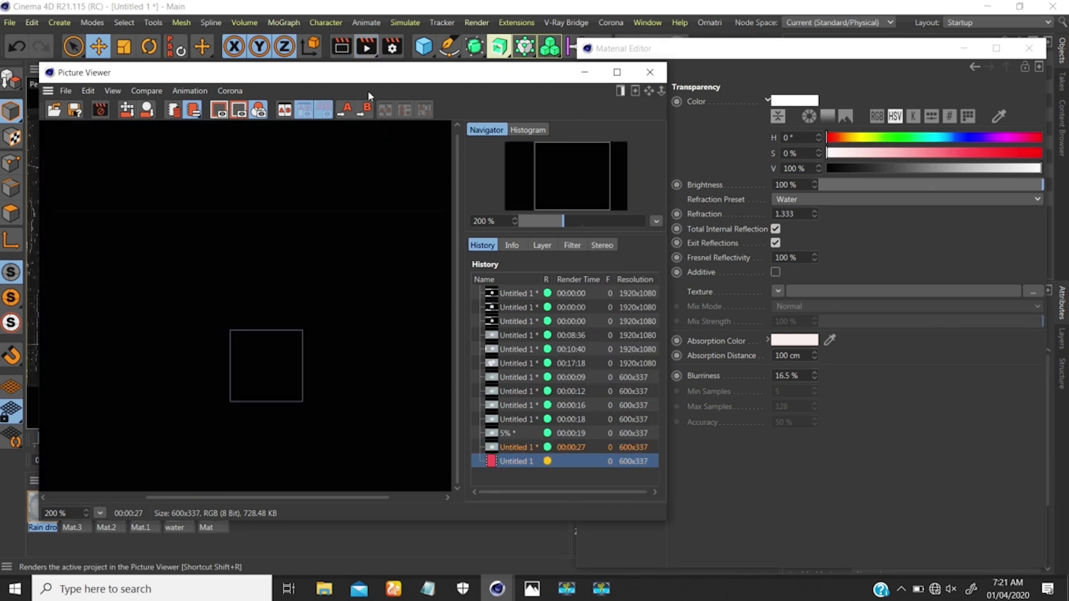
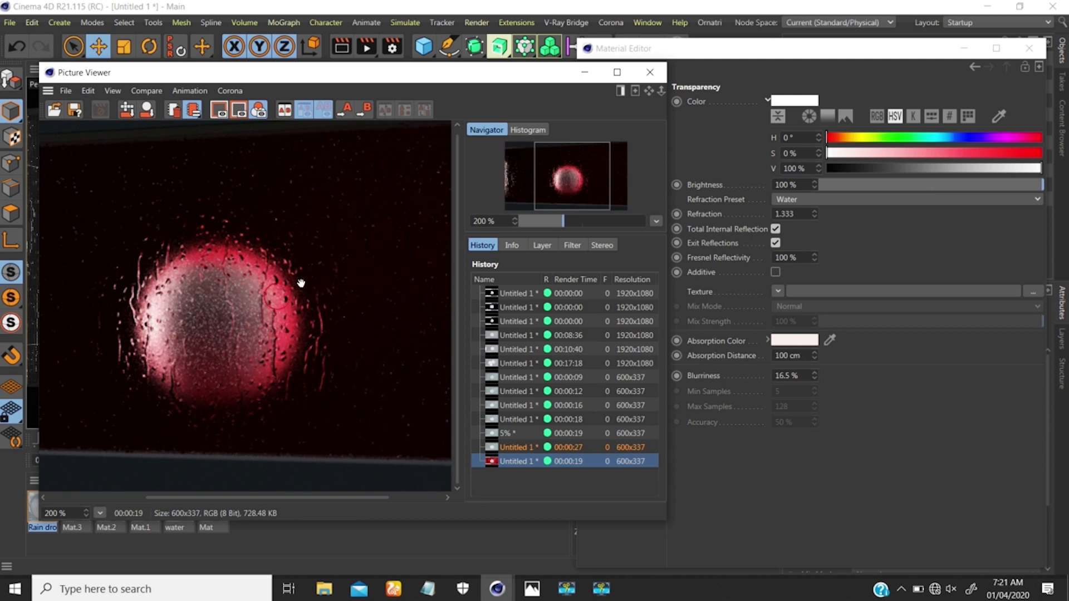
left_click_drag(217, 281, 279, 263)
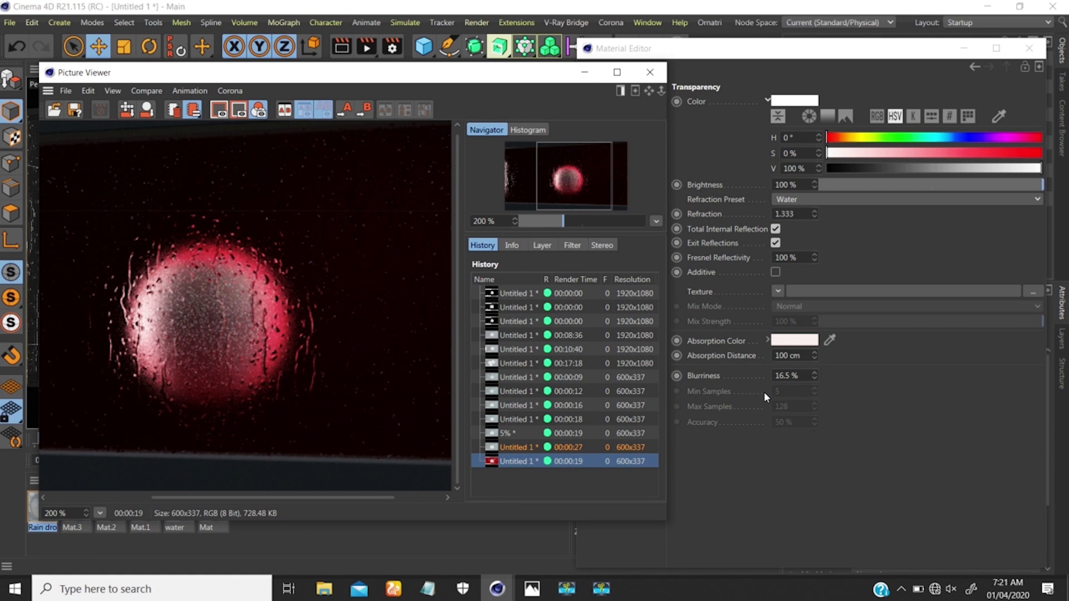
Set the transparency Absorption Distance to 10000 cm and render the scene to the Picture Viewer.
left_click(792, 356)
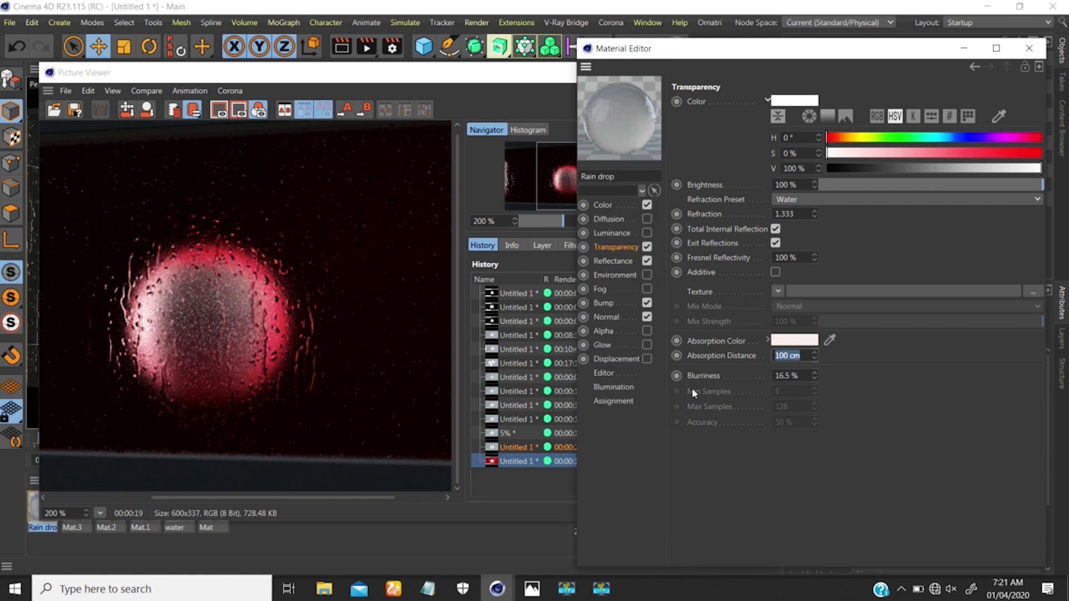
type("10000")
key("Return")
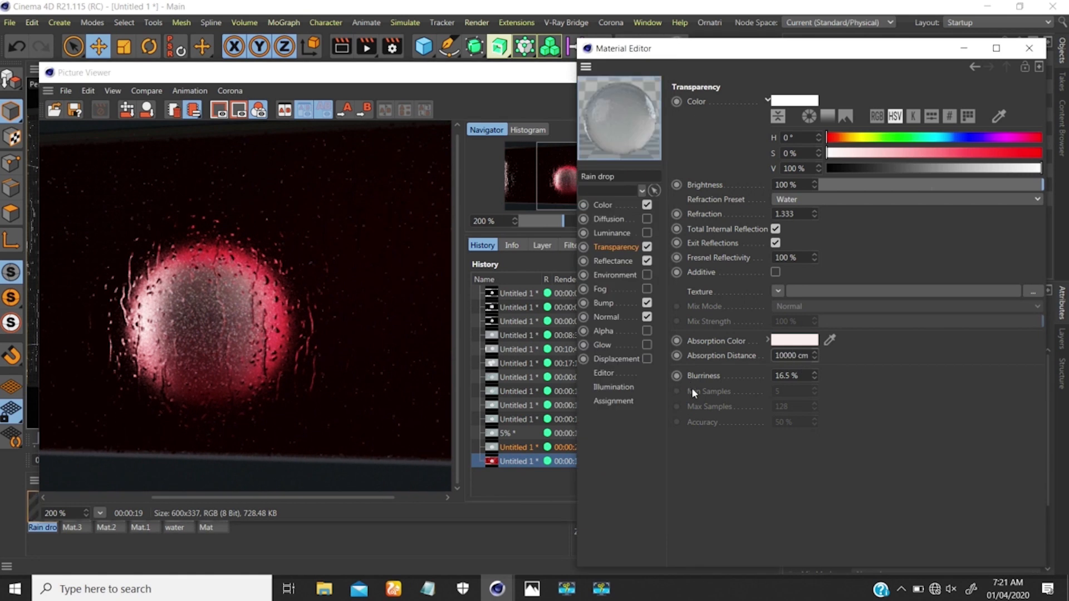
left_click(371, 45)
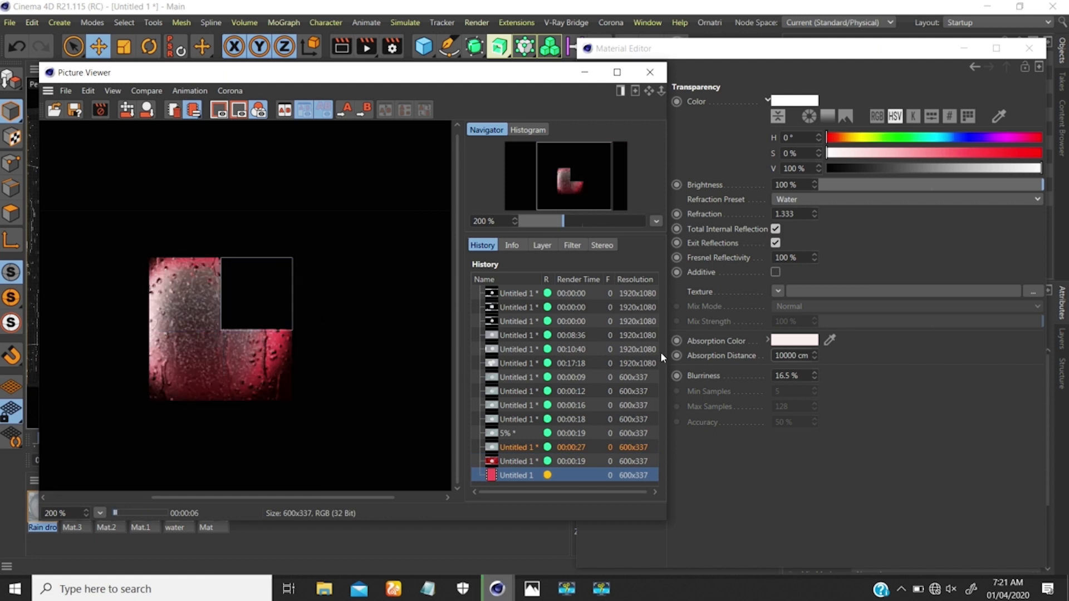
Set the transparency Absorption Distance to 0.2 cm and render the scene to the Picture Viewer.
left_click_drag(809, 357, 718, 346)
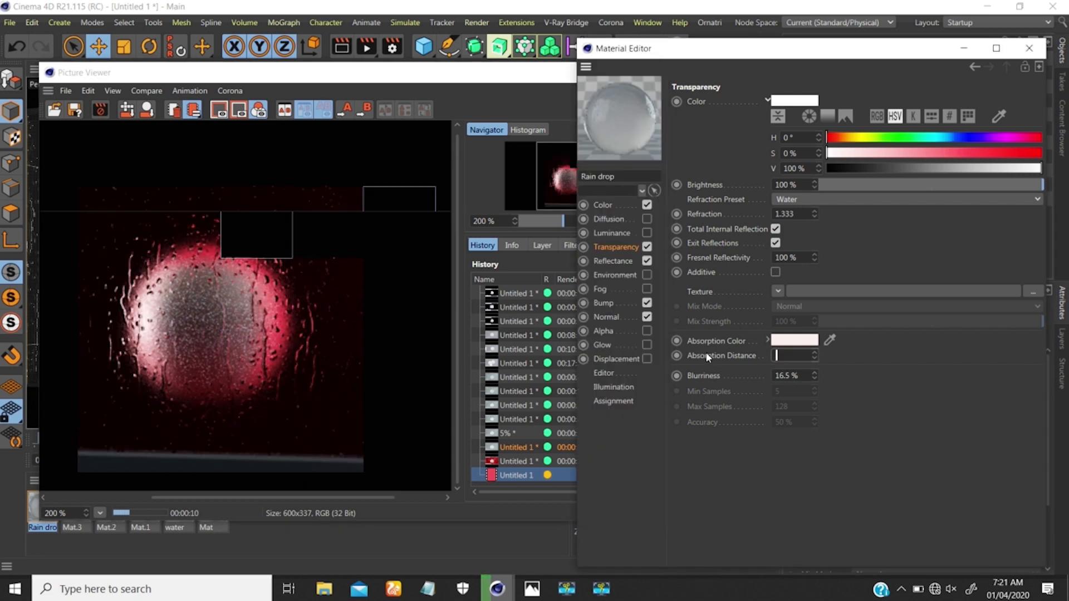
type("2")
key("Return")
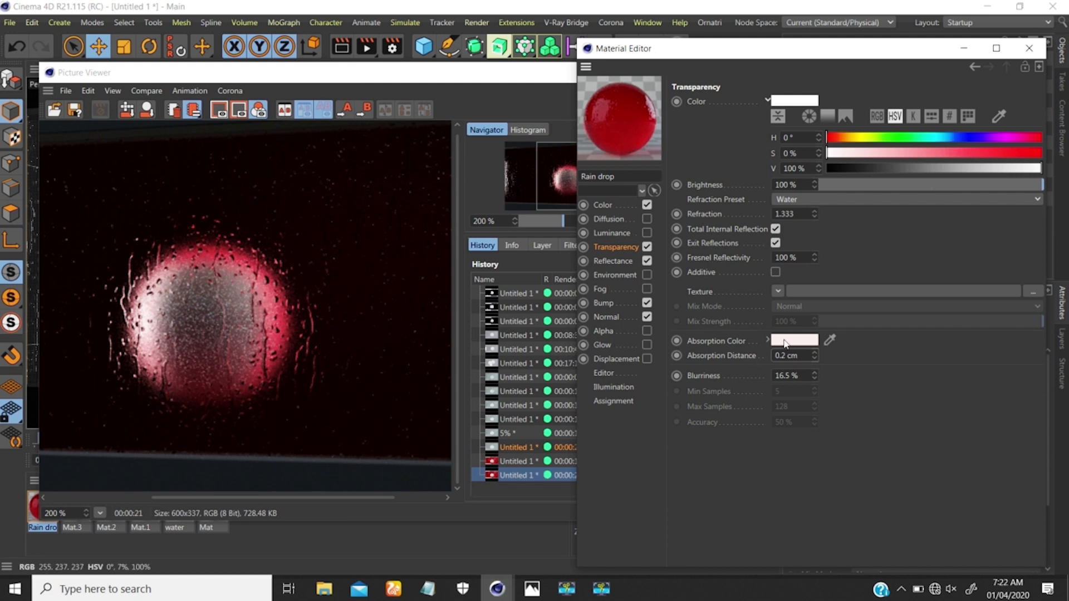
left_click(441, 253)
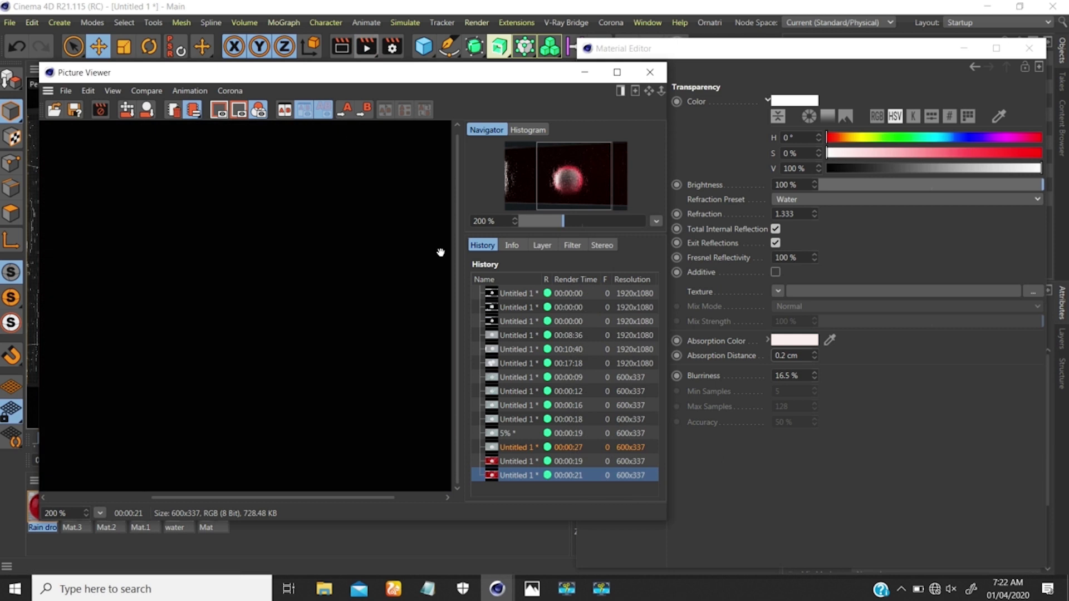
key("shift+r")
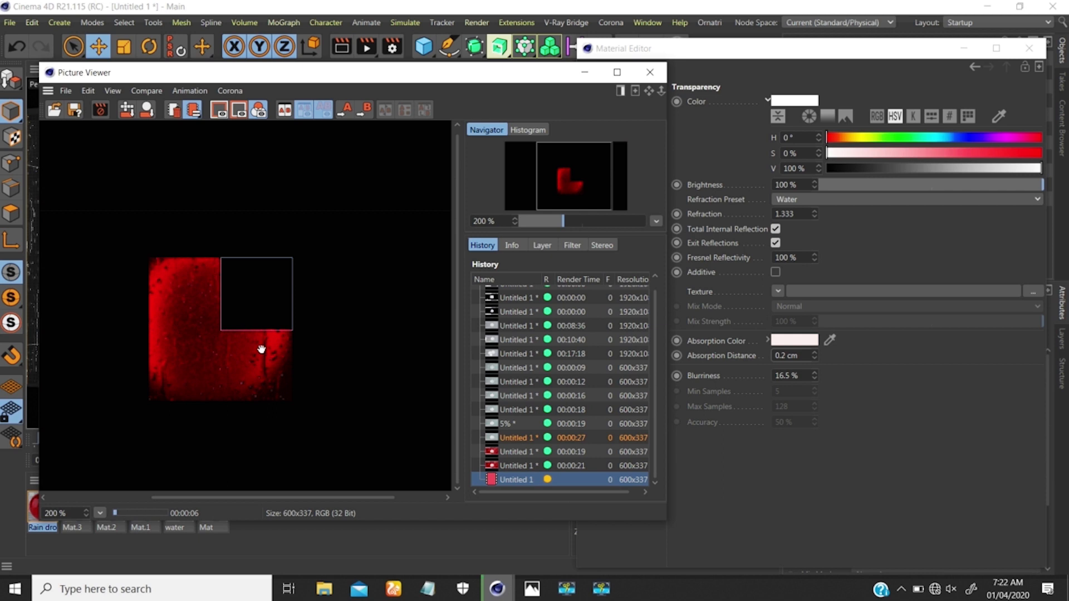
Compare the earlier red-tinted renders with the current one in the Picture Viewer history.
left_click(501, 465)
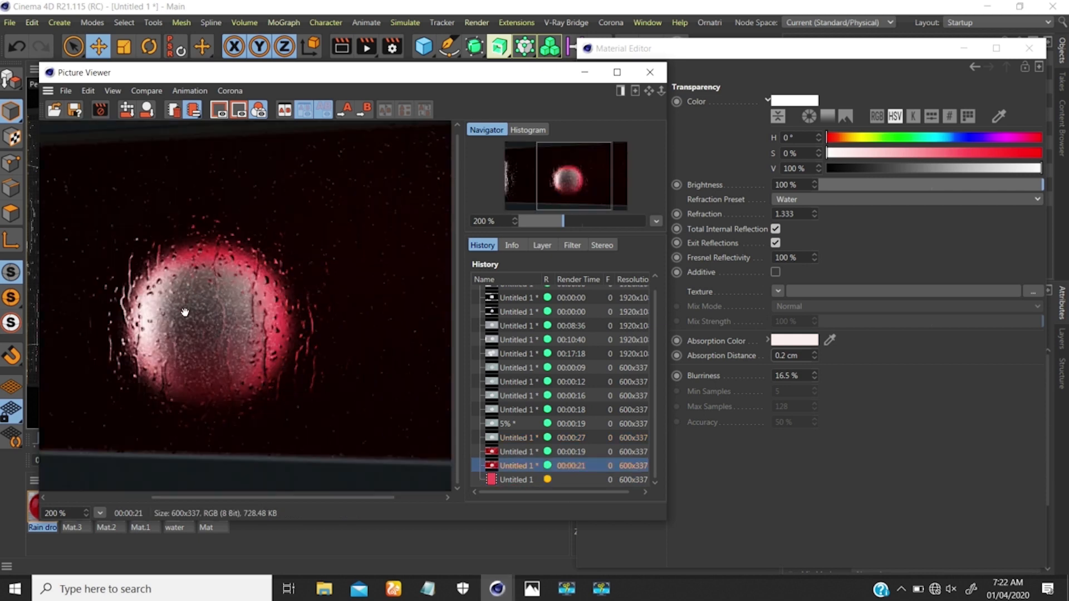
left_click(518, 451)
left_click(514, 467)
left_click(509, 479)
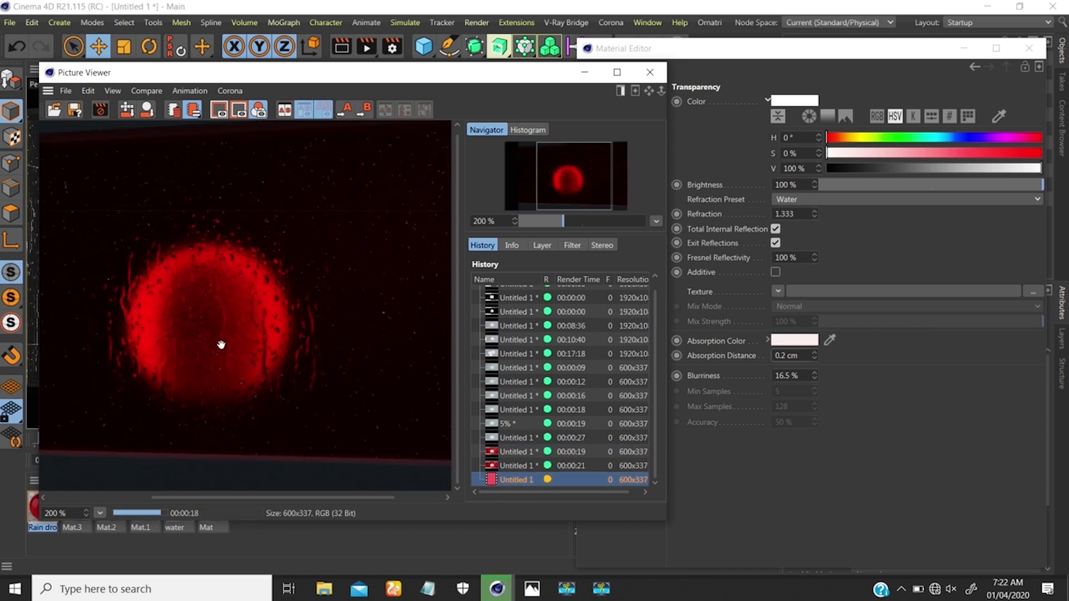
Set the Rain drop material's transparency Absorption Distance to 100 cm.
left_click(802, 356)
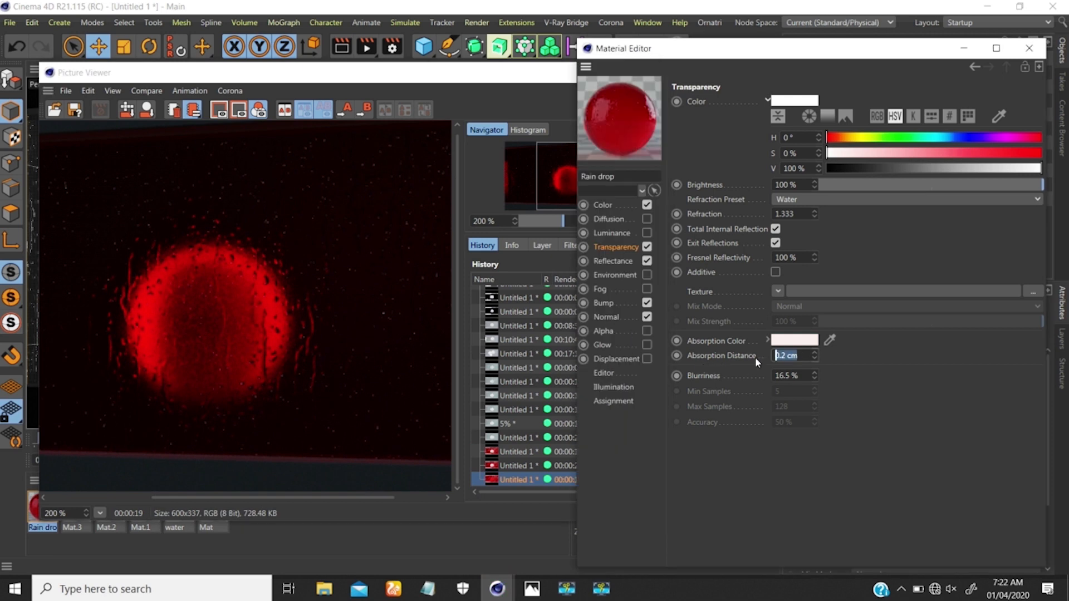
type("100")
key("Return")
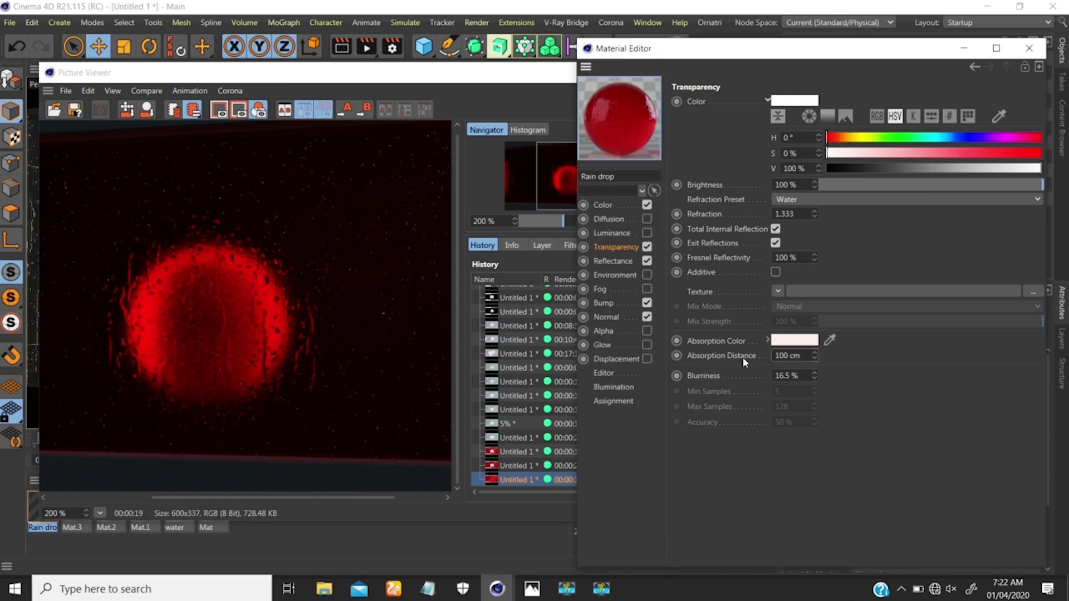
Lower the transparency Absorption Color saturation to 1% and render the scene to the Picture Viewer.
left_click(795, 340)
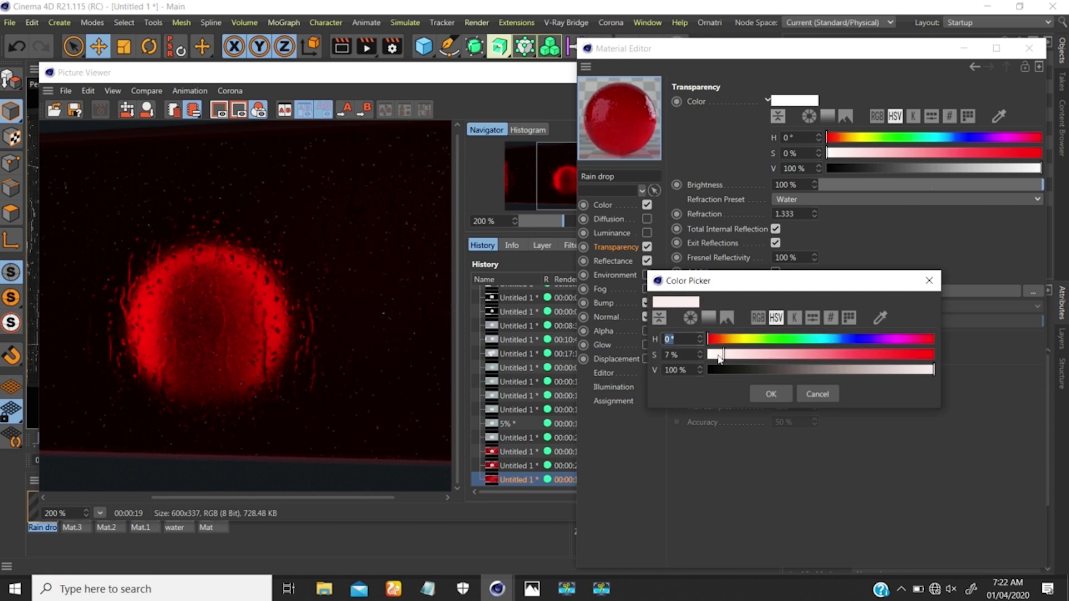
left_click_drag(719, 359, 713, 357)
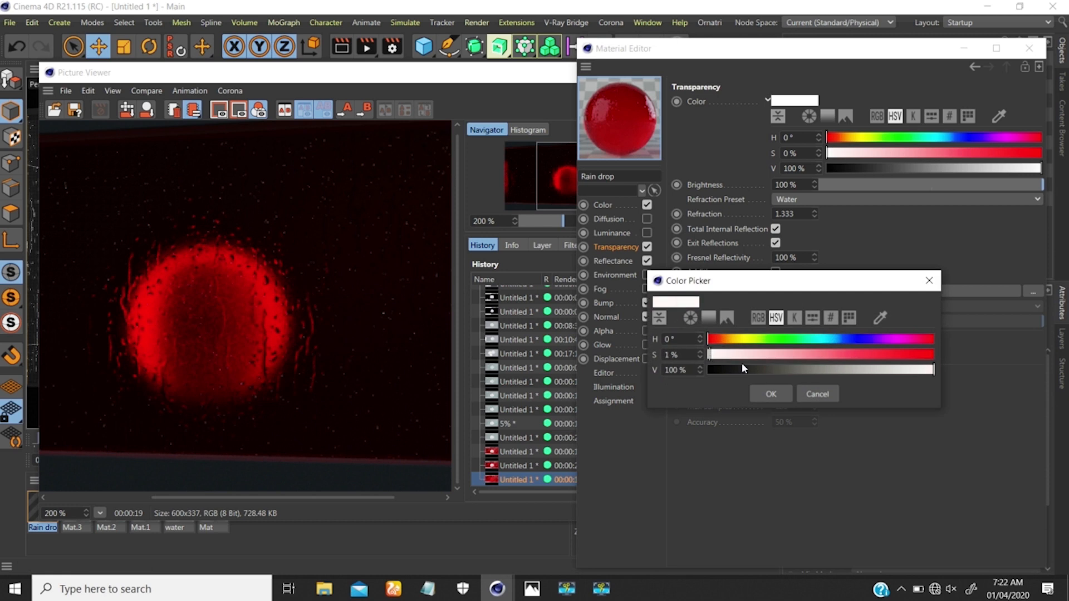
left_click(768, 394)
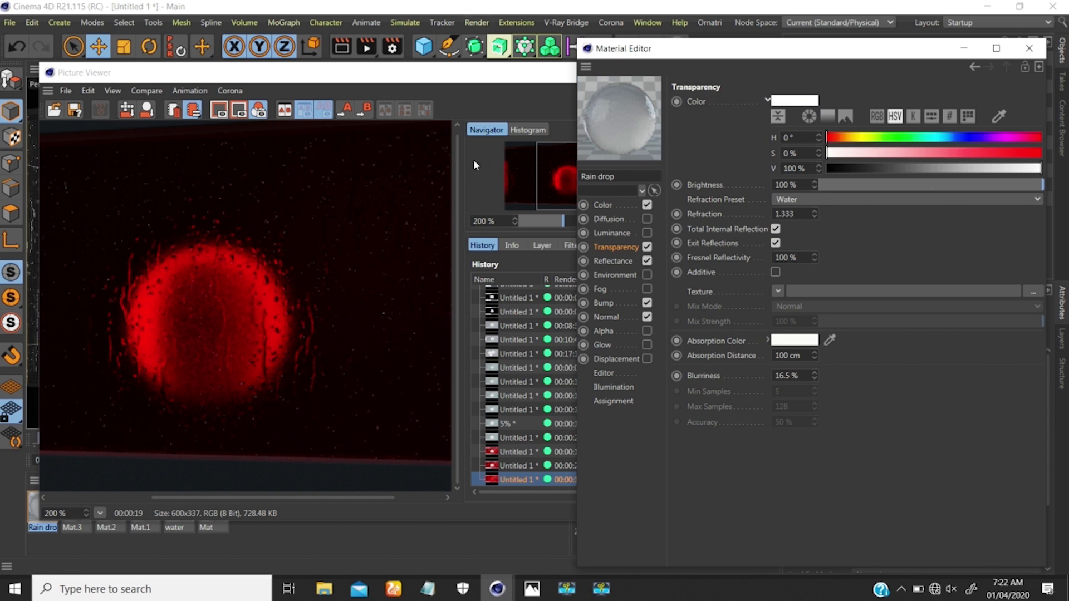
left_click(366, 46)
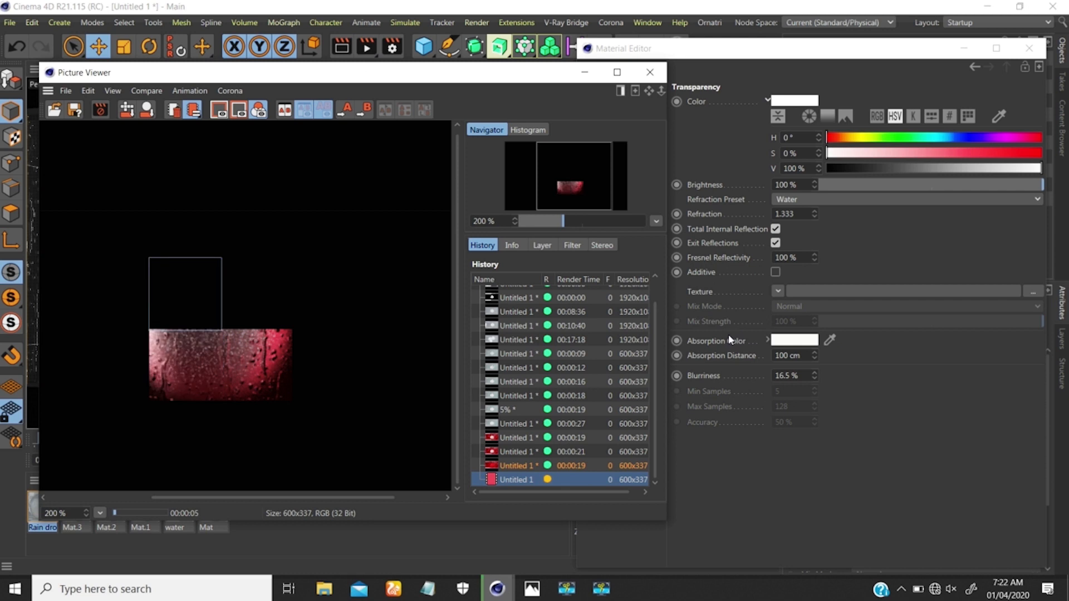
Set the transparency Absorption Color to pure white with 0% saturation.
left_click(785, 341)
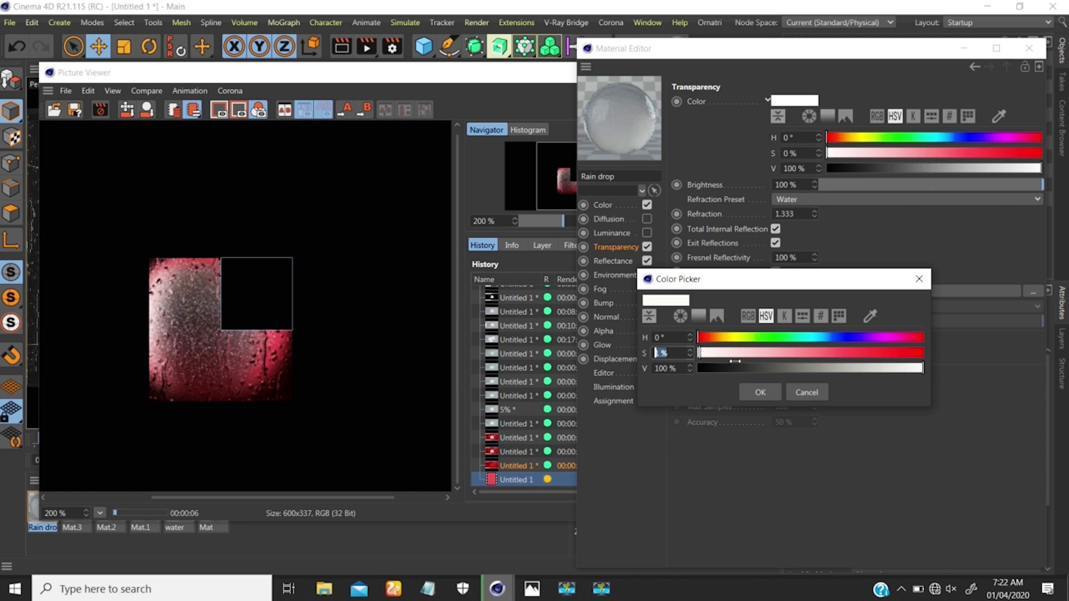
left_click(670, 352)
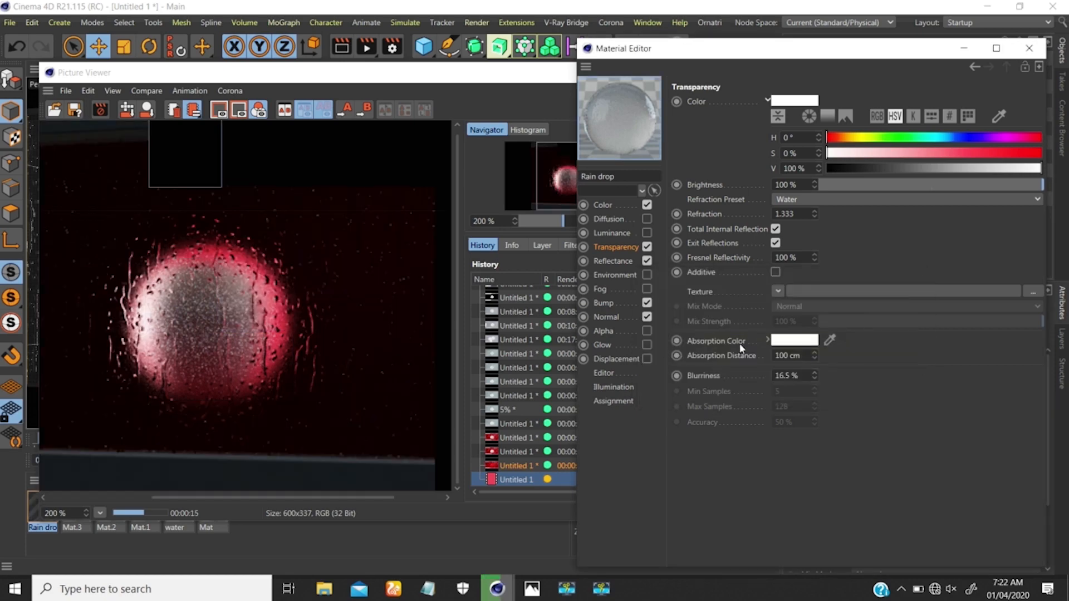
left_click(780, 340)
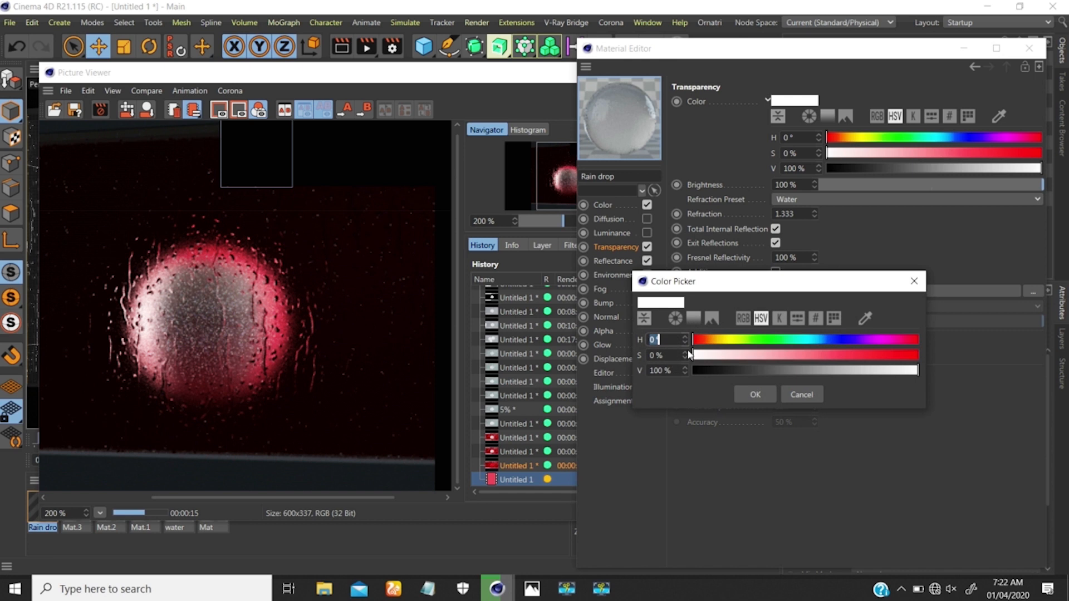
left_click(746, 393)
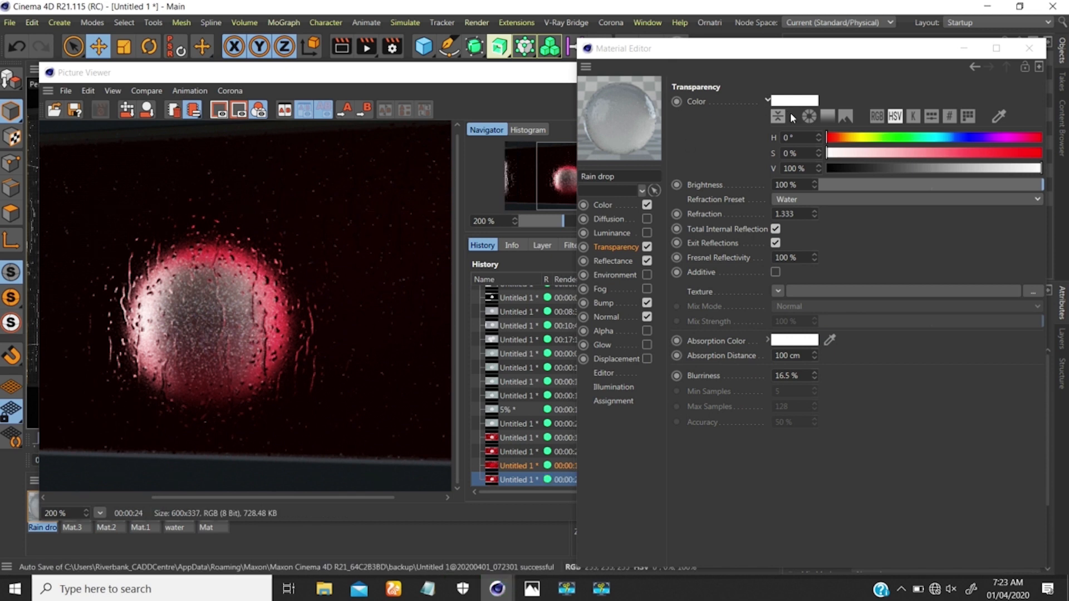
Tint the transparency Color pale pink with 11% saturation and render the scene to the Picture Viewer.
left_click_drag(829, 155, 852, 155)
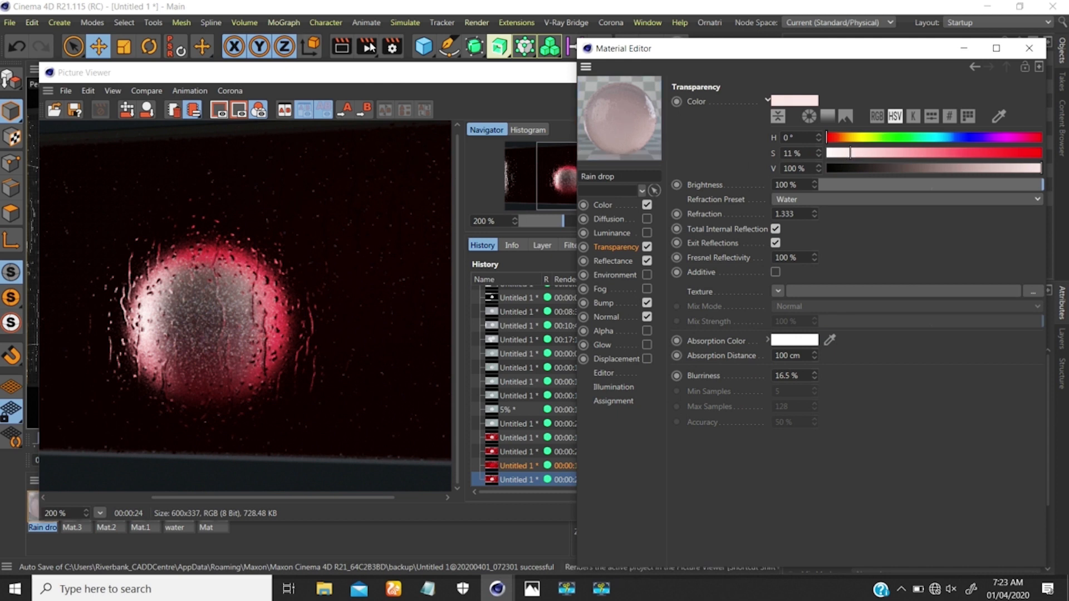
left_click(356, 50)
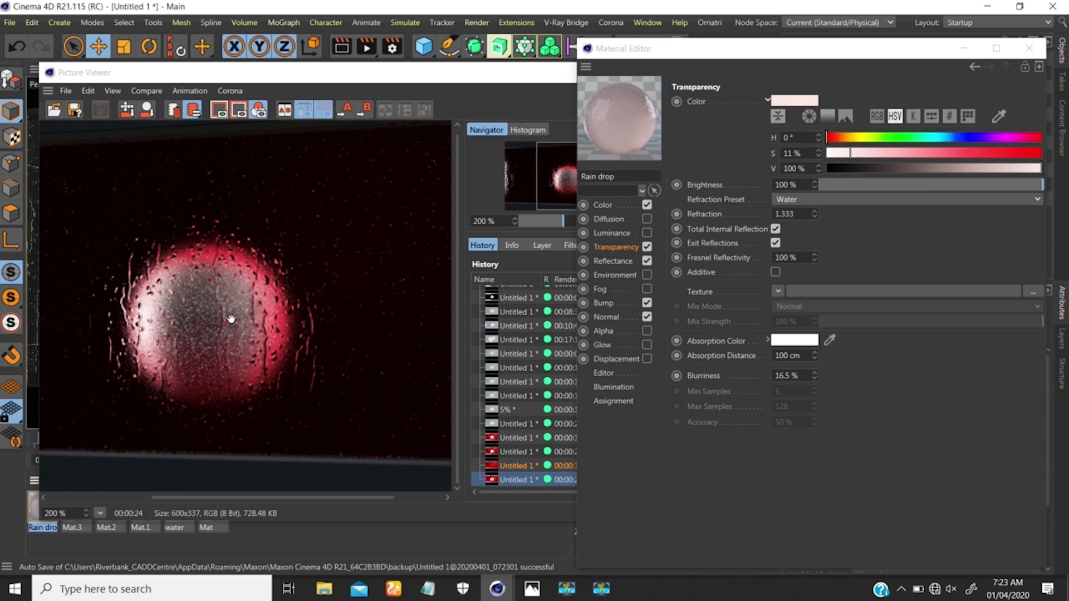
left_click(367, 48)
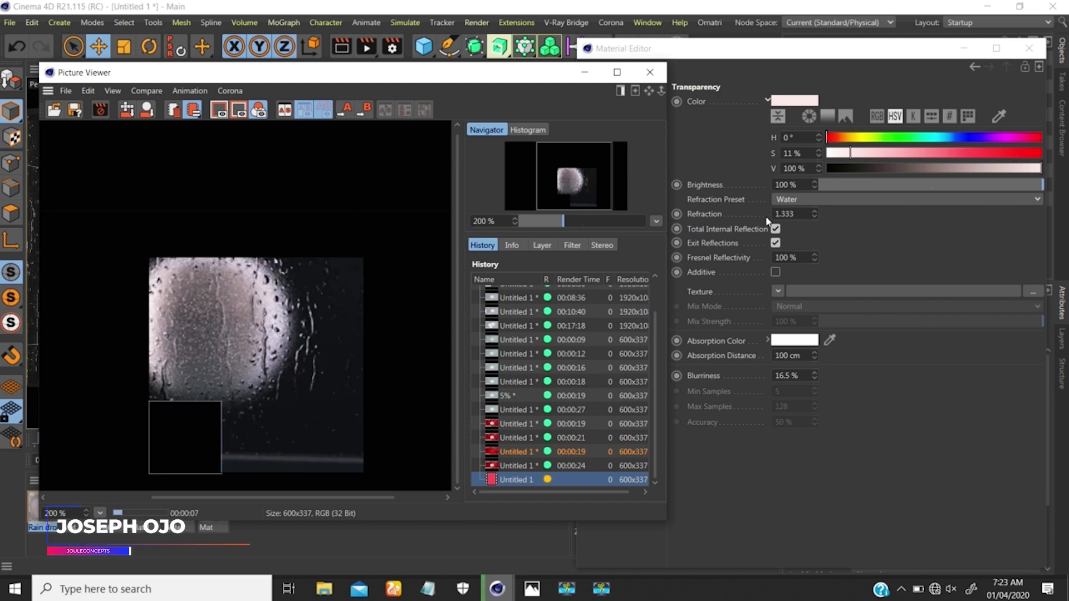
Try a transparency Color saturation of 33% and compare the latest render with the earlier untinted one.
left_click(882, 153)
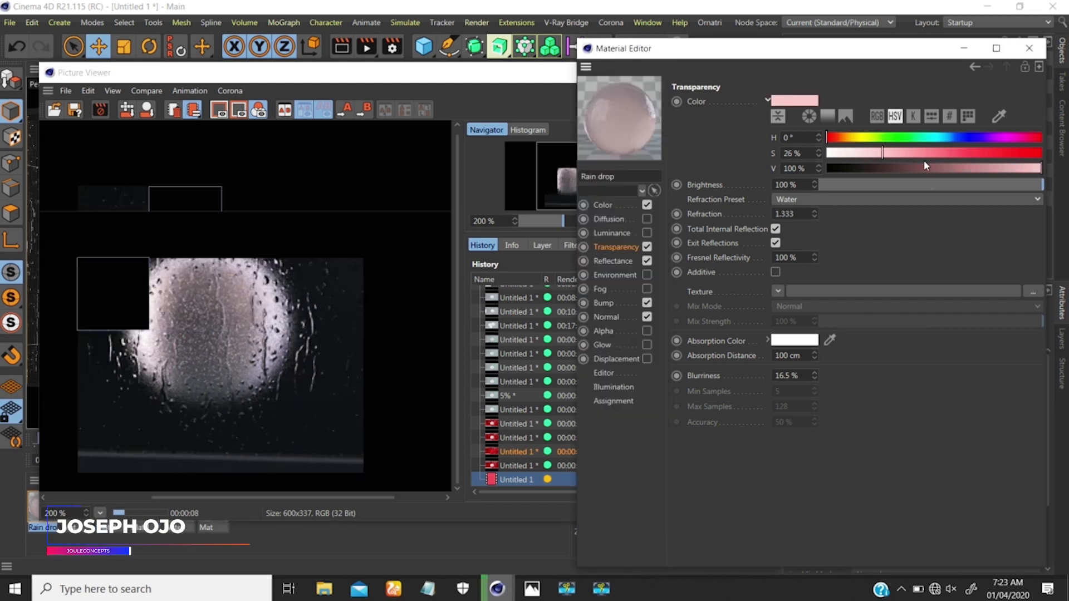
left_click(893, 151)
left_click_drag(906, 158, 1051, 183)
left_click_drag(957, 153, 898, 153)
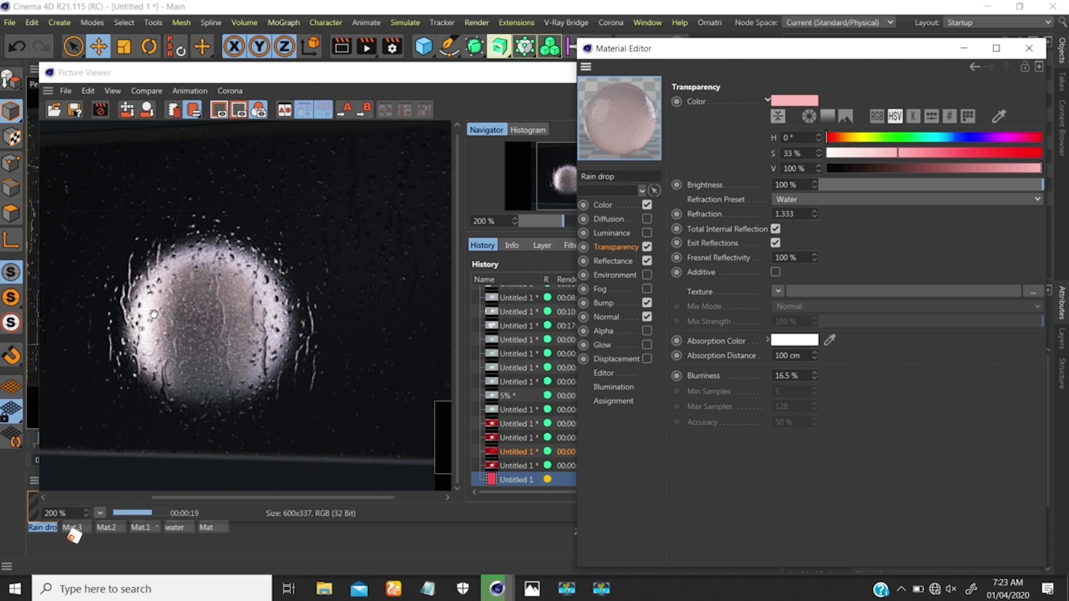
left_click(515, 410)
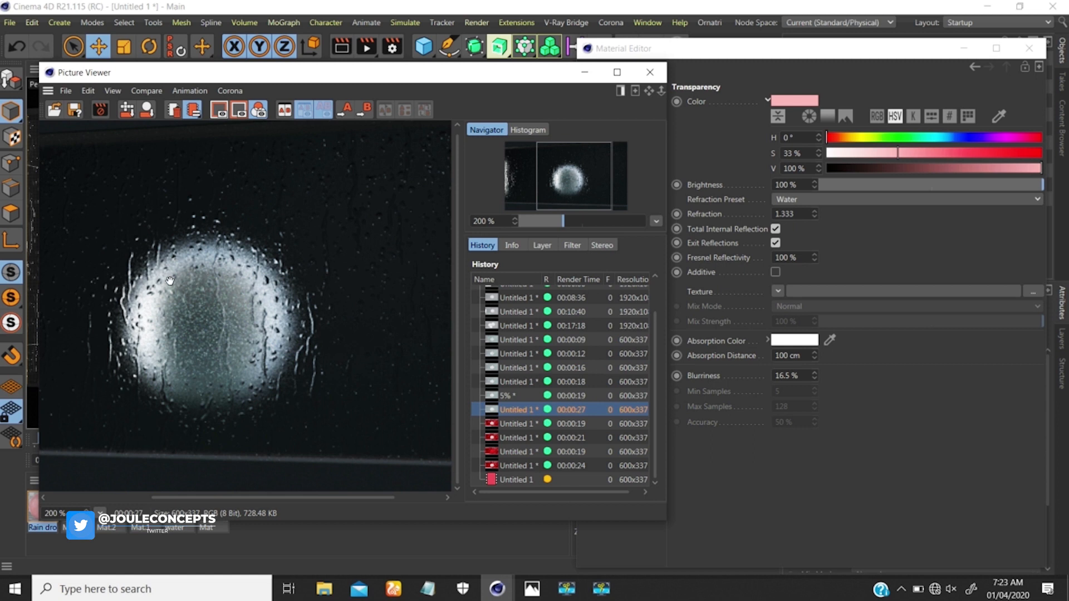
left_click(495, 481)
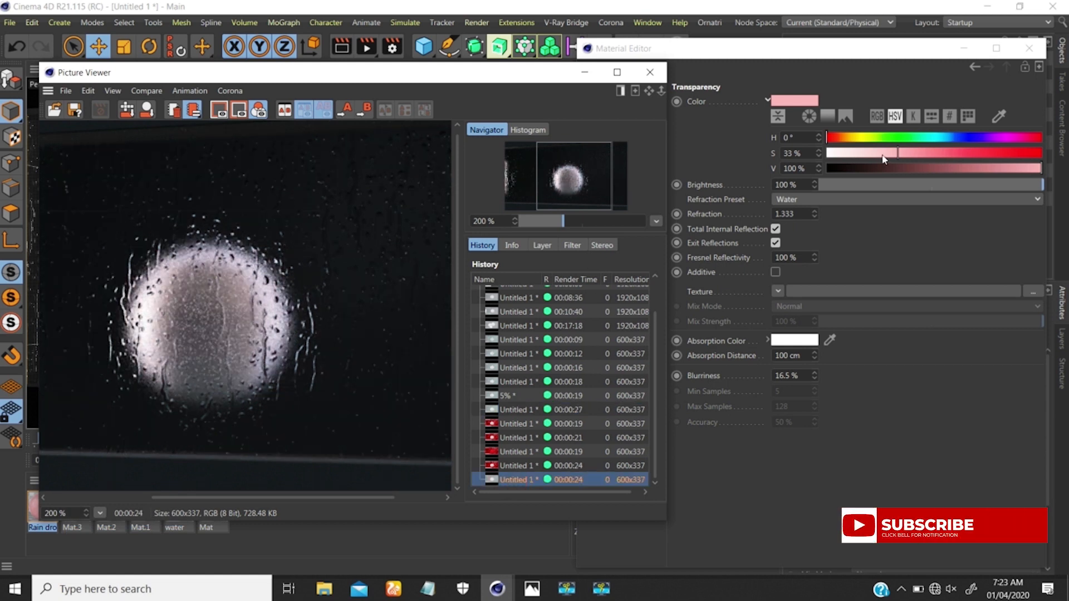
Set the transparency Color saturation to 18% and render the scene to the Picture Viewer.
left_click_drag(883, 155, 865, 154)
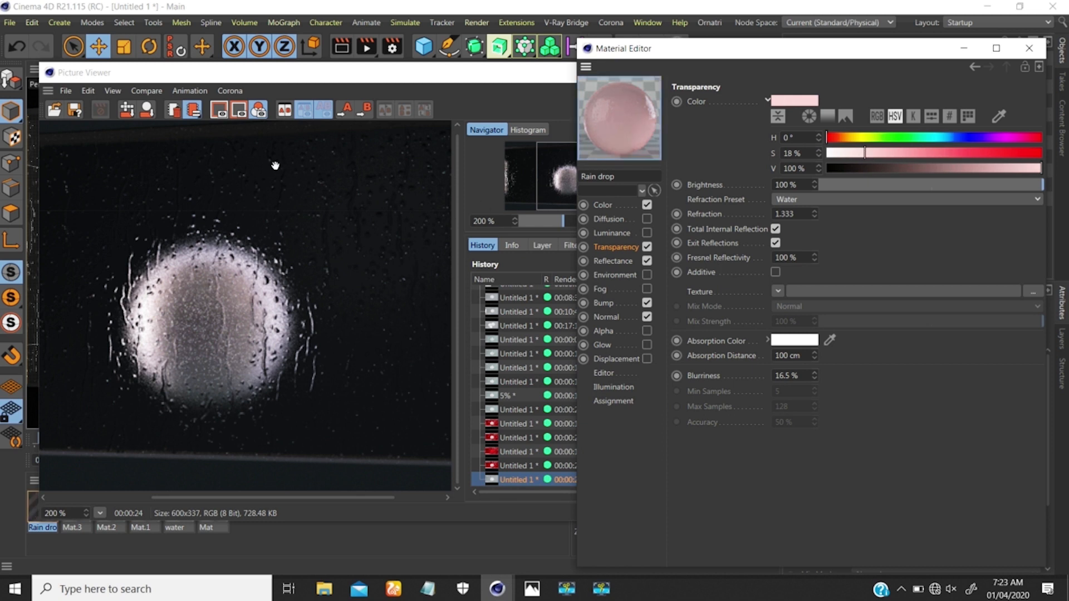
left_click(367, 47)
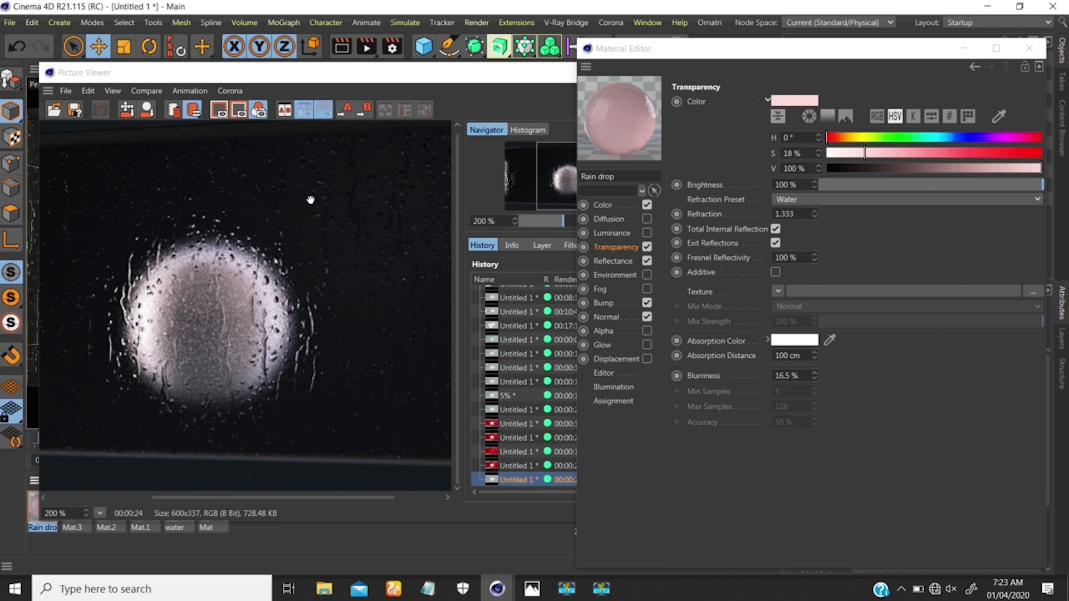
left_click(366, 46)
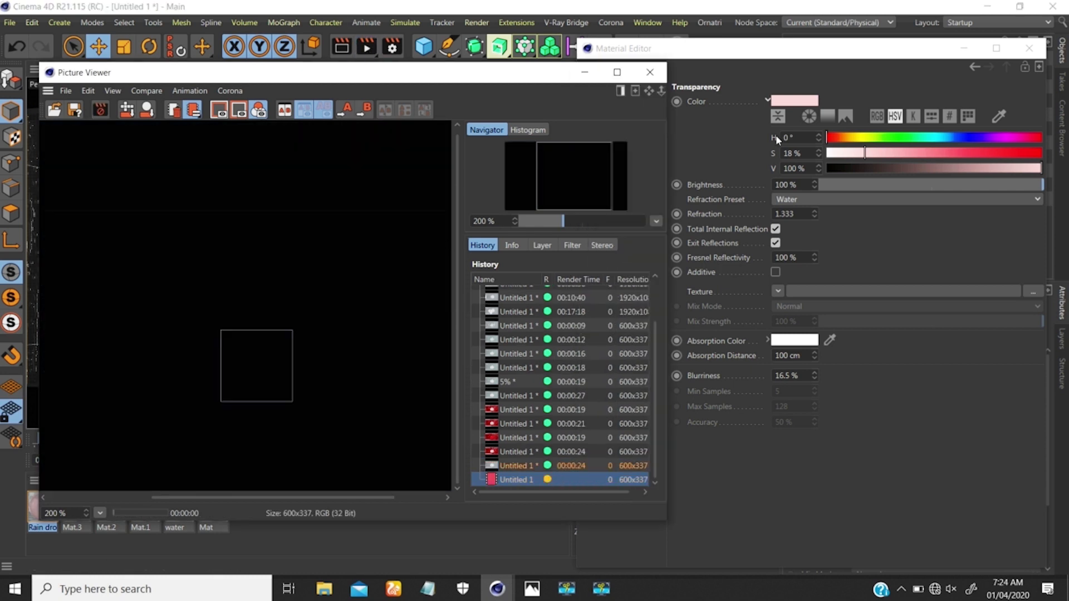
left_click(823, 107)
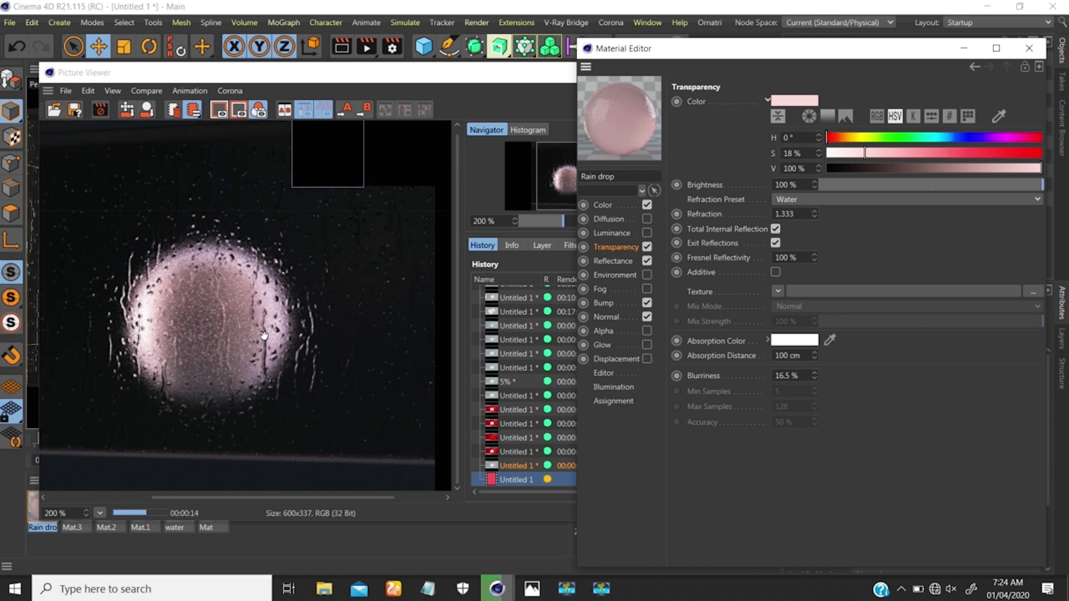
Close the Picture Viewer and the Material Editor to return to the scene.
left_click(531, 78)
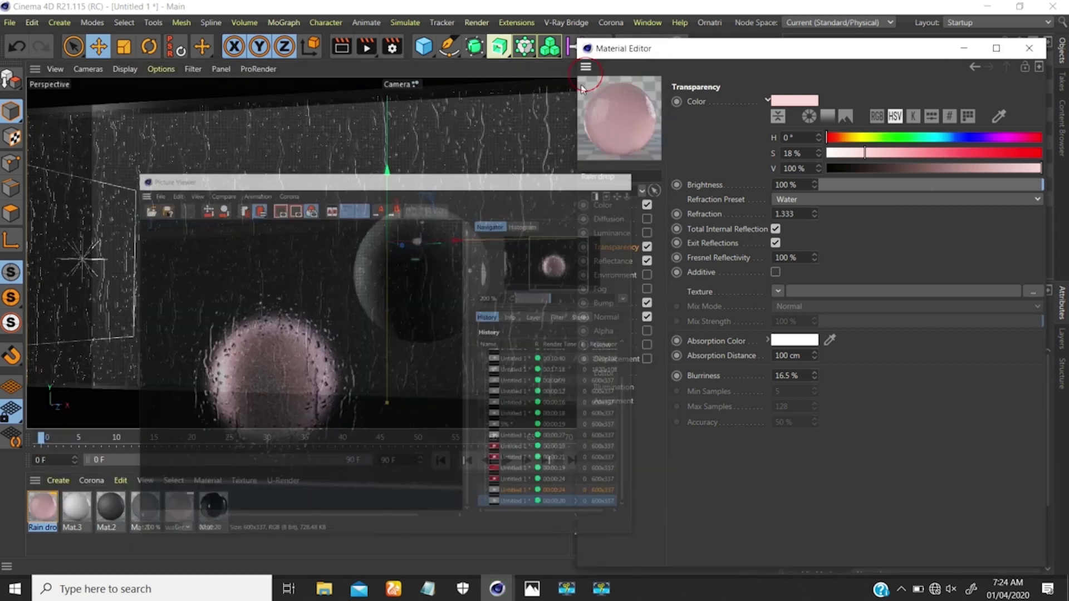
left_click(650, 71)
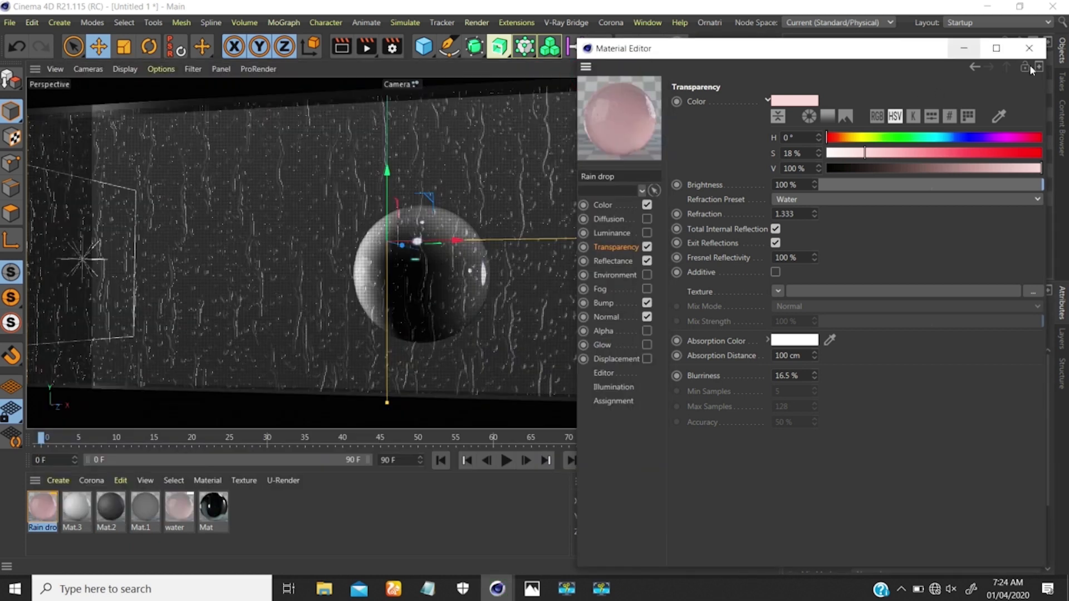
left_click(1029, 48)
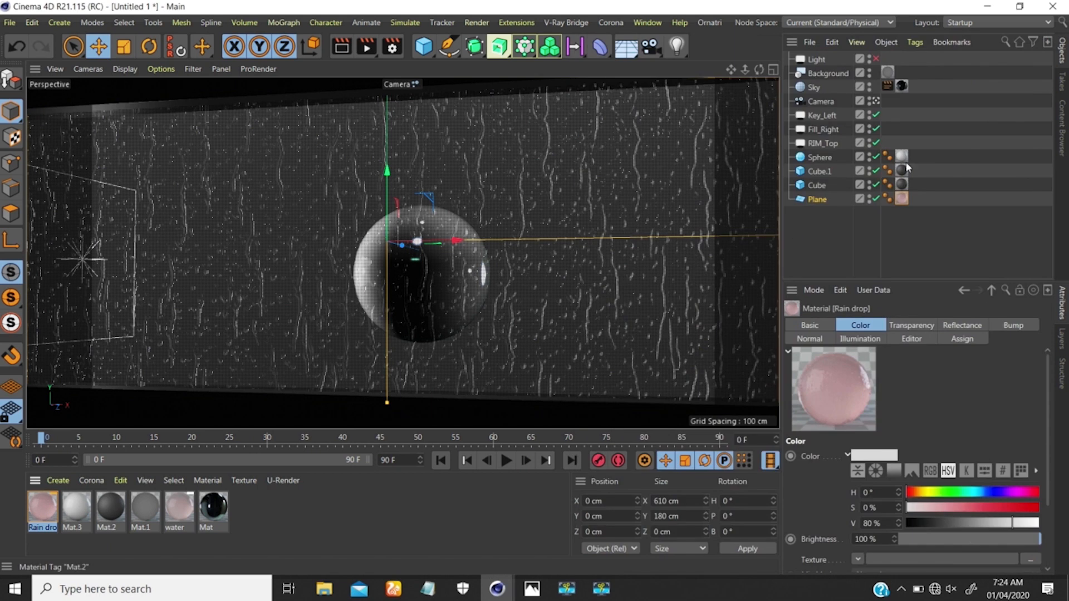
Rotate the plane's Rain drop texture about 1.5° in bank using Texture mode, and return to Model mode.
left_click(901, 199)
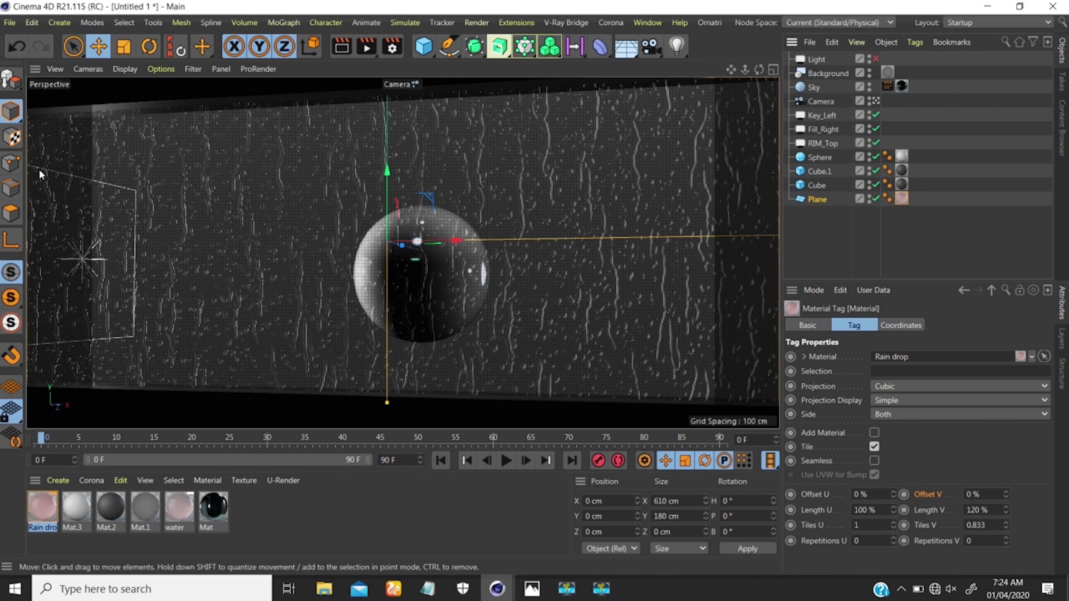
left_click(11, 137)
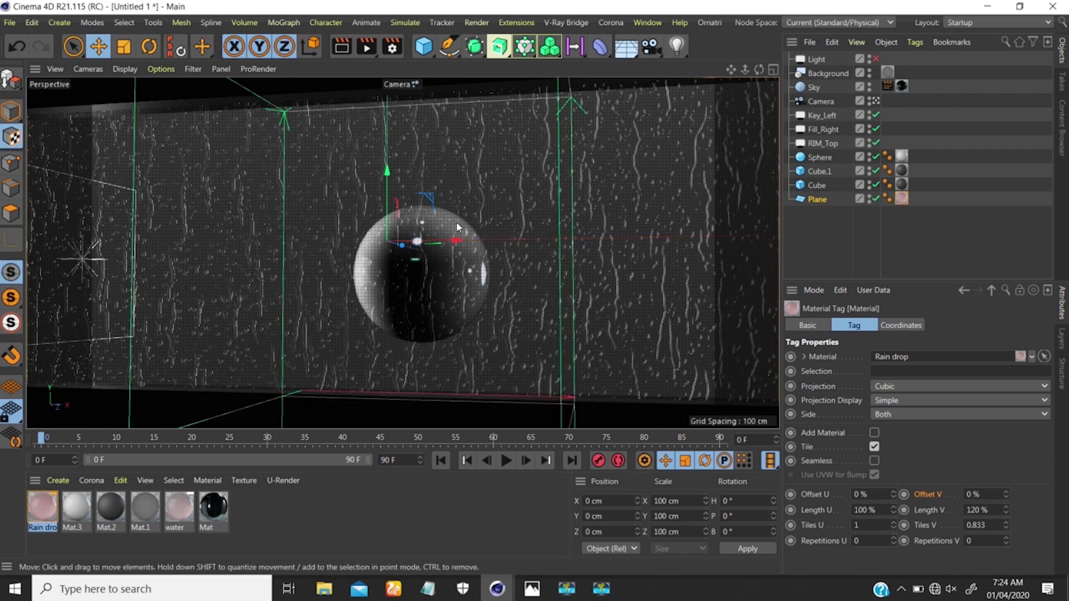
key("r")
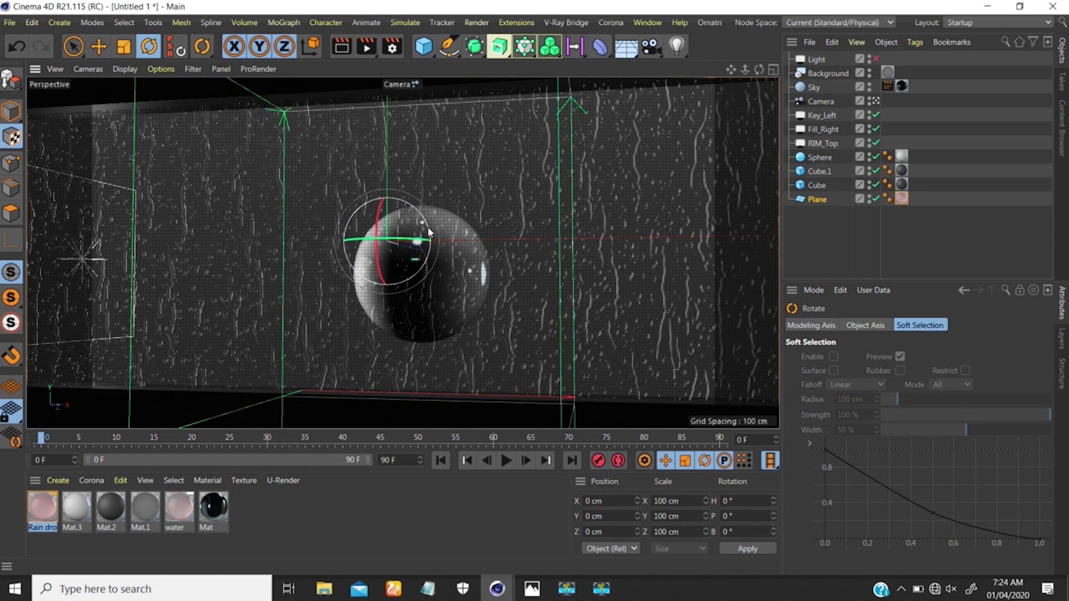
left_click_drag(428, 227, 427, 227)
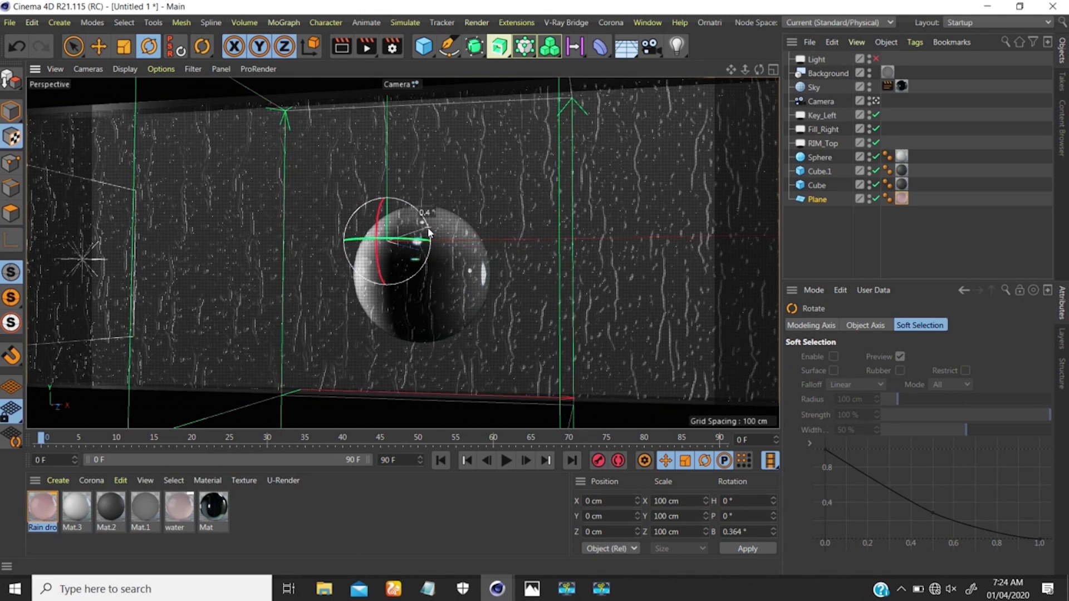
left_click_drag(427, 231, 433, 239)
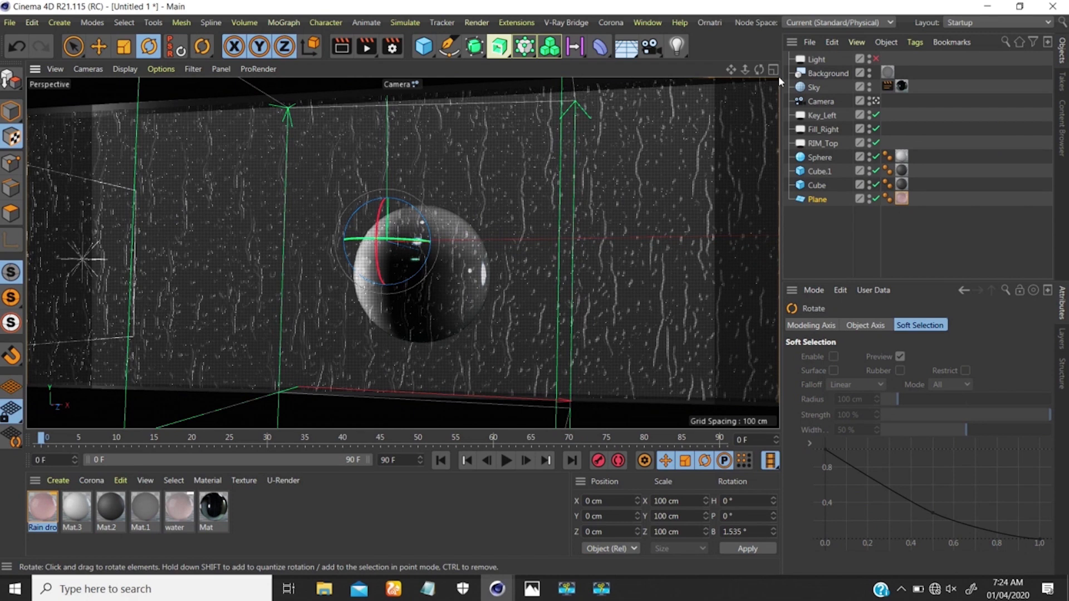
left_click(11, 111)
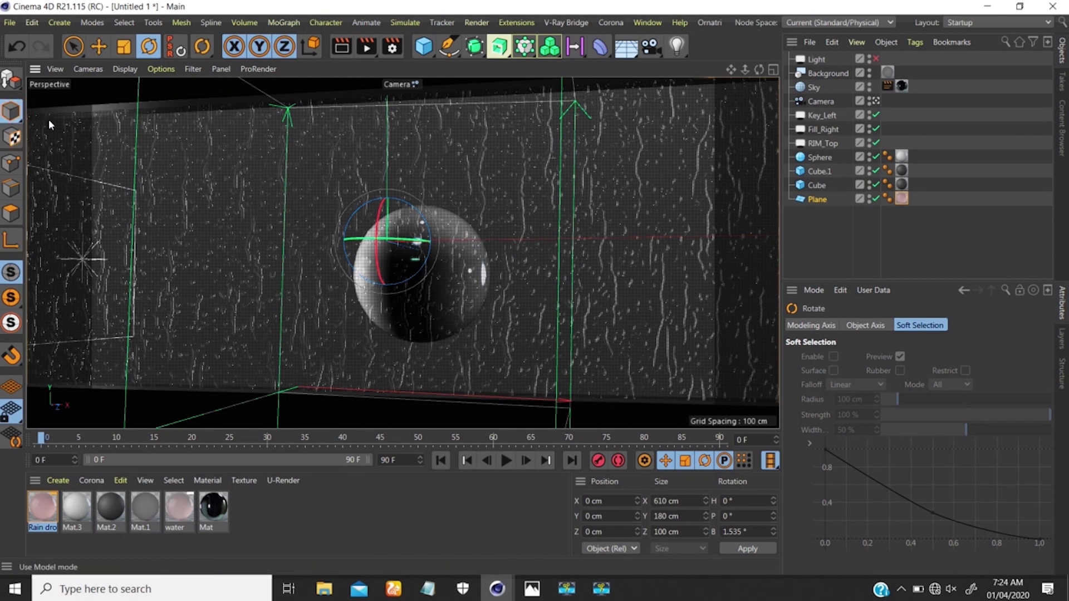
Reactivate the Move tool and reselect the plane's Rain drop material tag to show its properties.
left_click(900, 199)
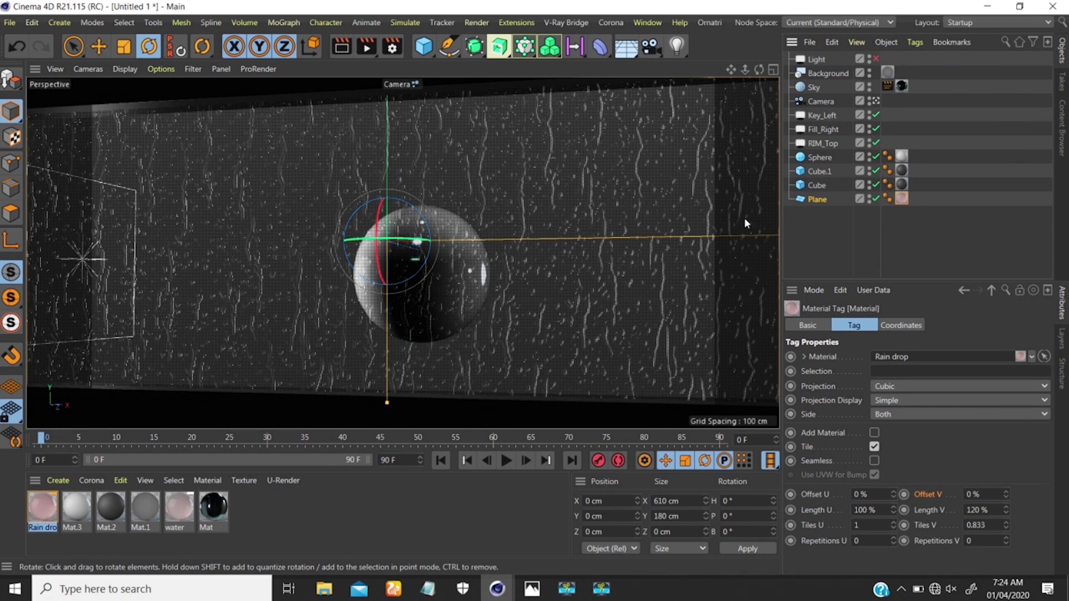
left_click(99, 46)
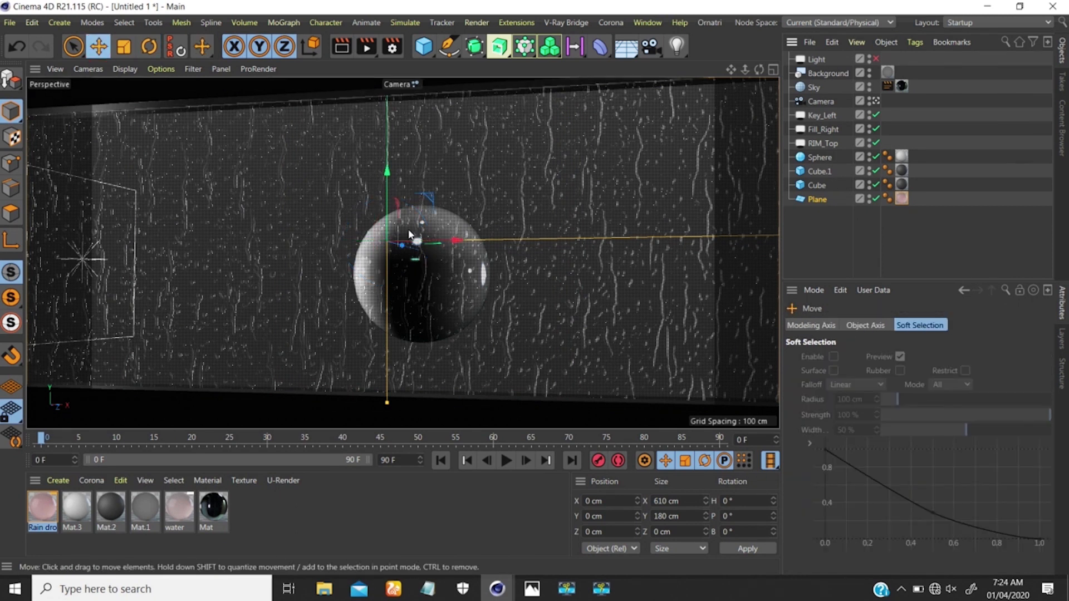
left_click(901, 198)
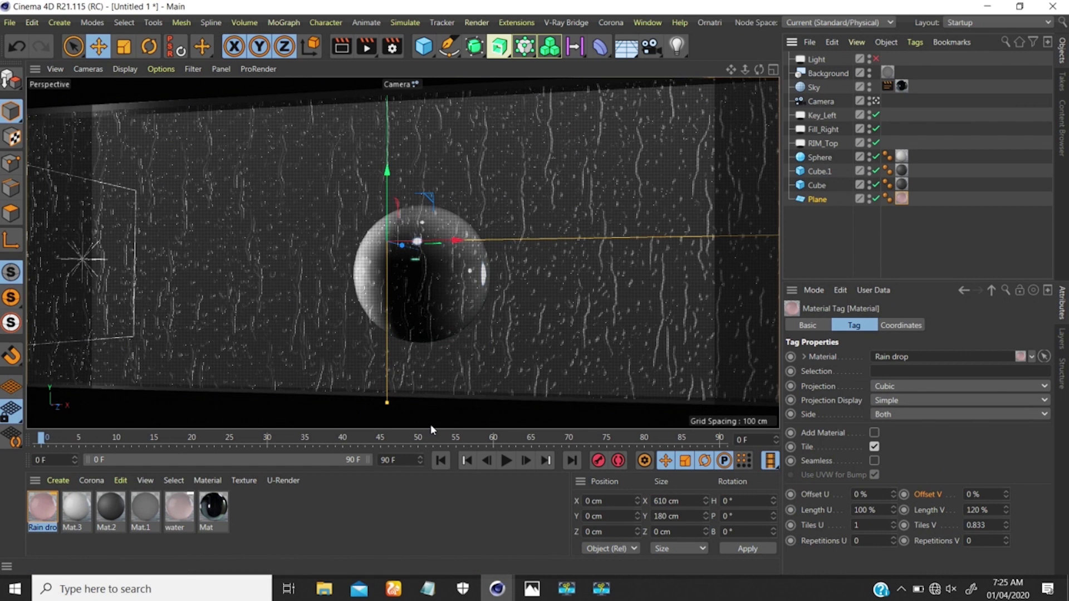
Keyframe the Rain drop tag's Offset V at 0% on frame 0 and at 4% on frame 90.
left_click(903, 495)
left_click(740, 438)
left_click(1006, 492)
left_click(1005, 492)
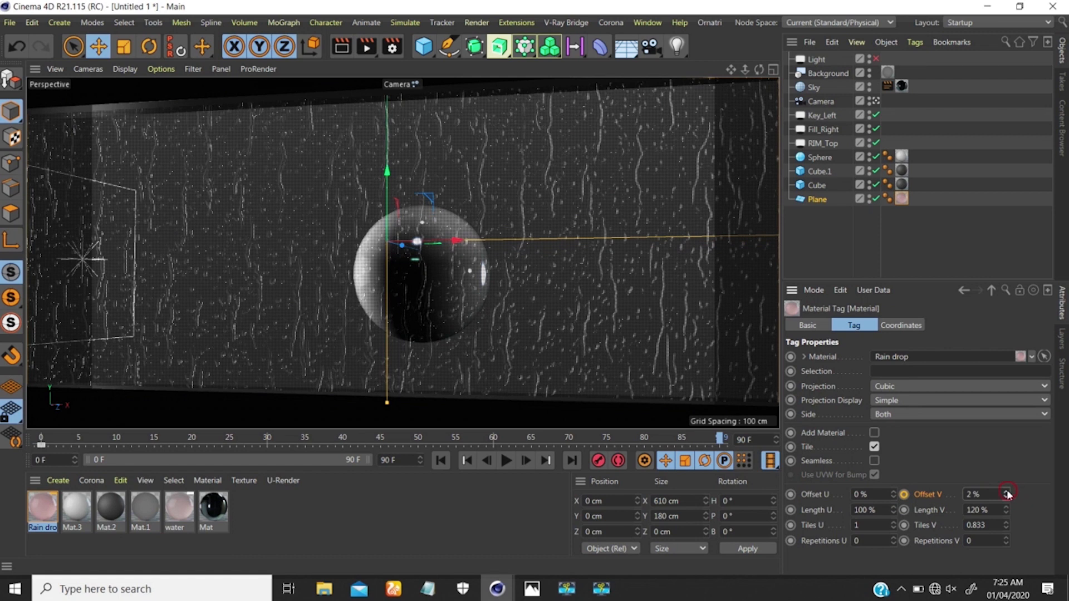
left_click(1005, 492)
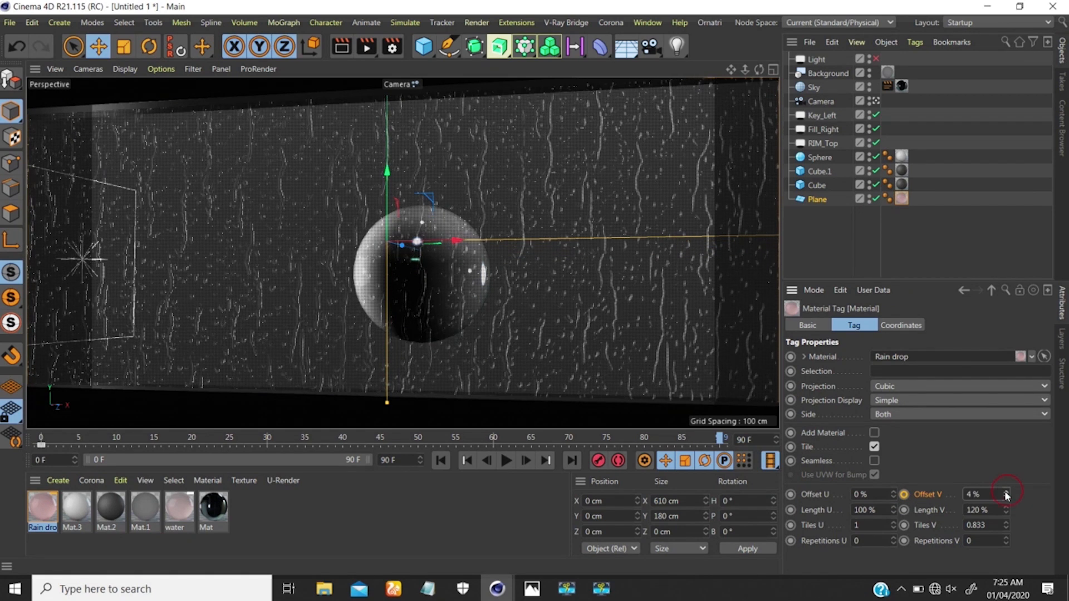
left_click(1006, 492)
left_click(903, 494)
Play the texture animation from frame 0, reselect the plane's Rain drop tag, and stop playback.
left_click(440, 461)
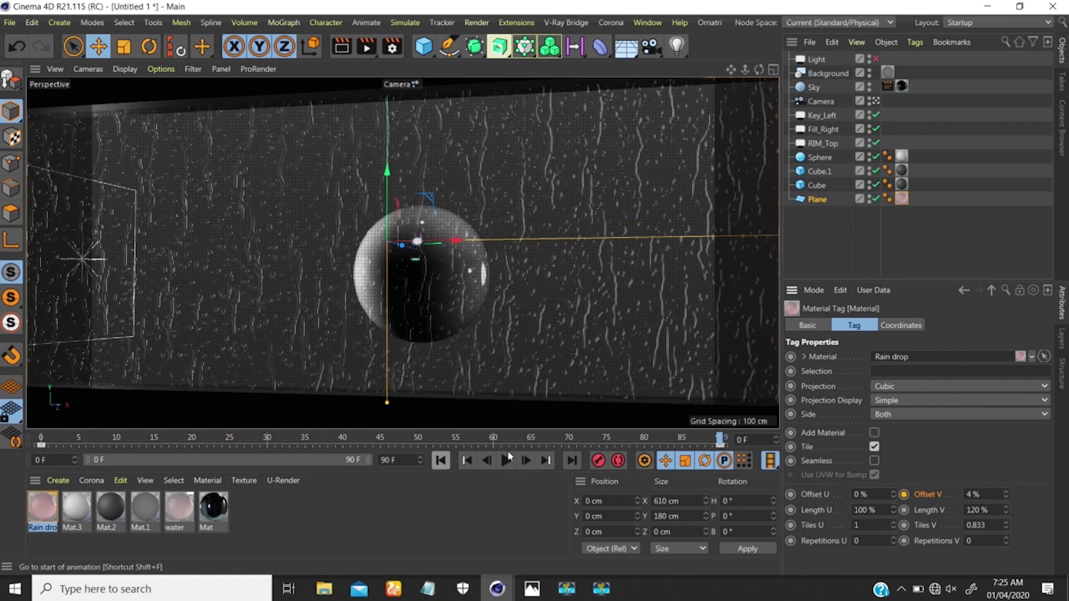
left_click(507, 460)
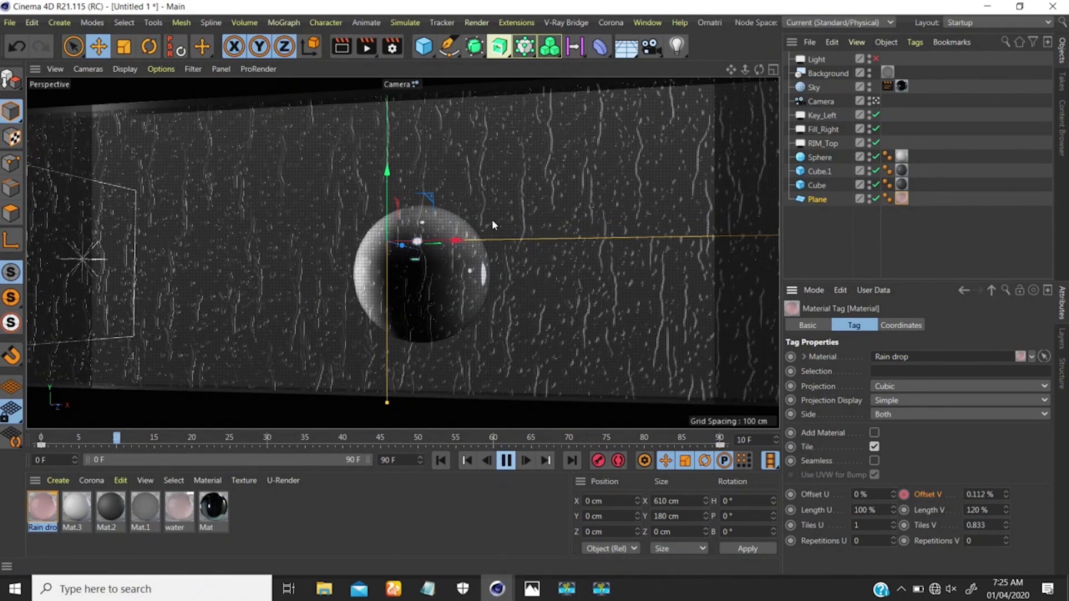
left_click(623, 256)
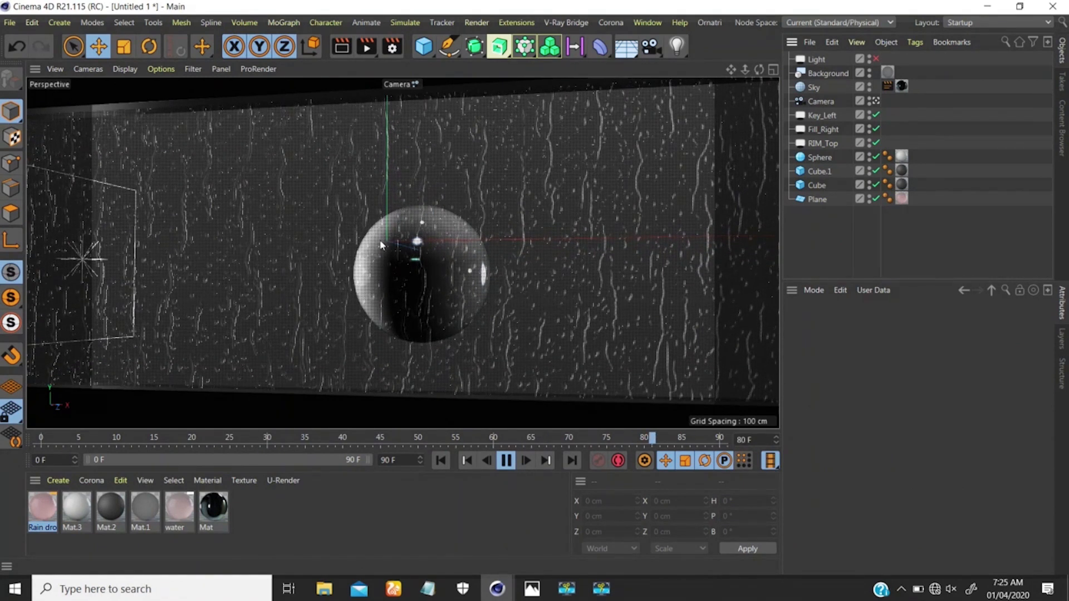
left_click(903, 201)
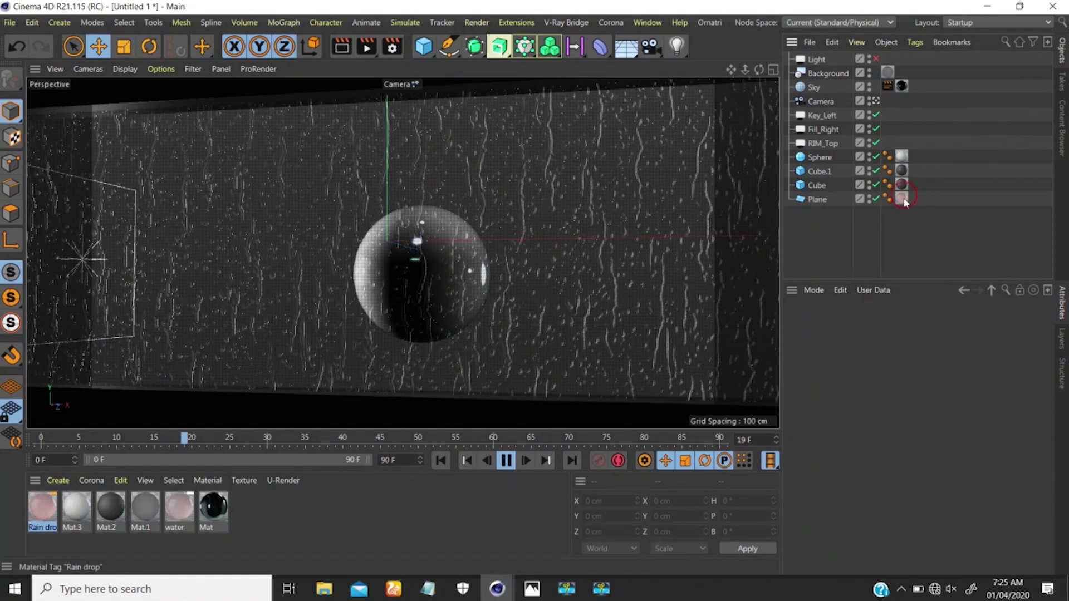
left_click(506, 460)
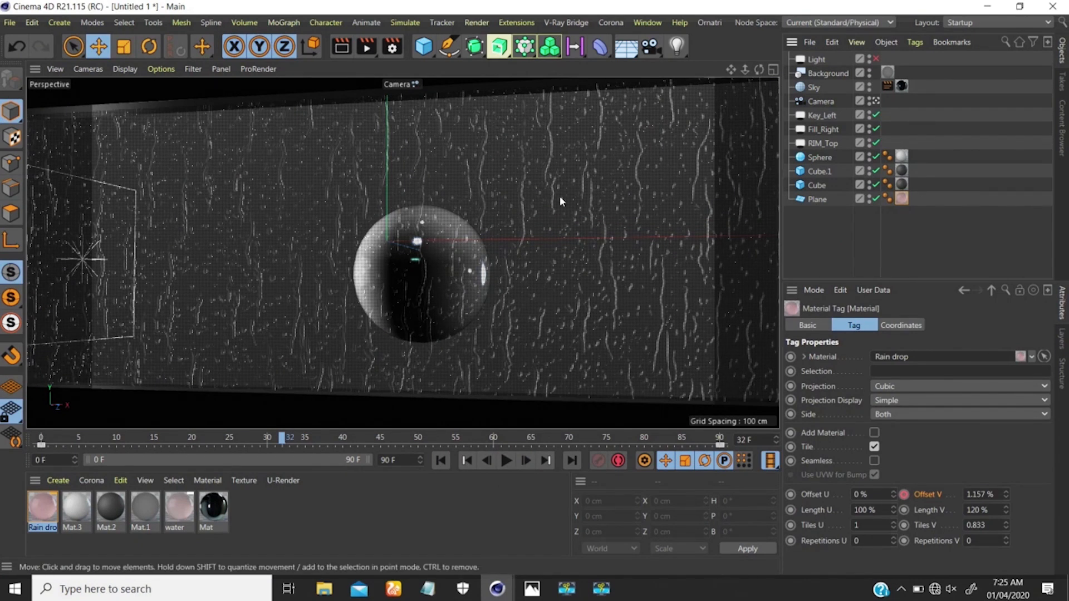
Set all Offset V keys to Linear interpolation in the plane material tag's F-curves, and close the Timeline.
right_click(526, 195)
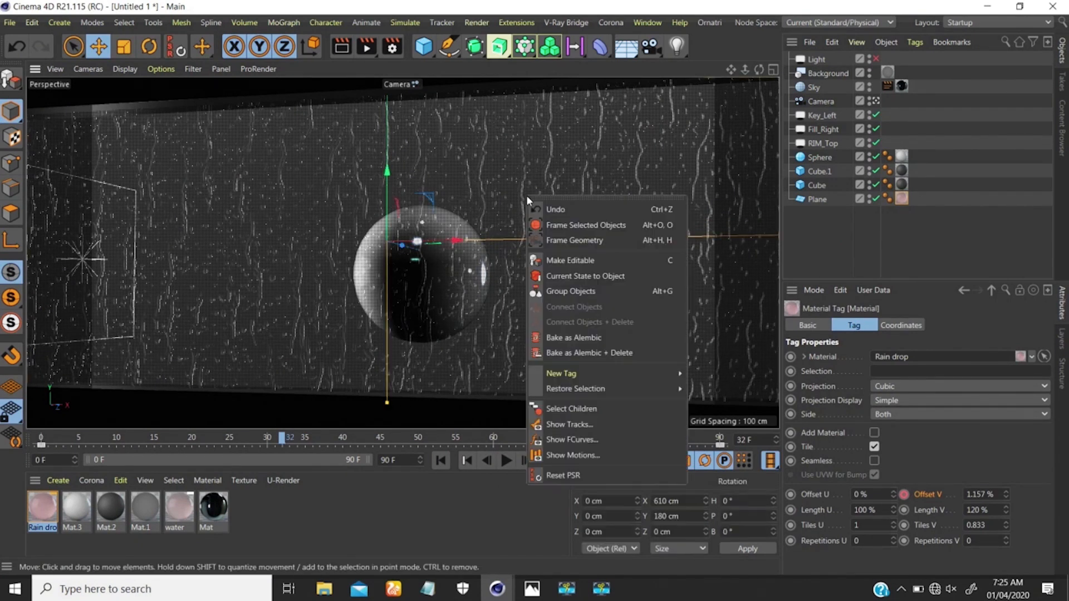
left_click(603, 440)
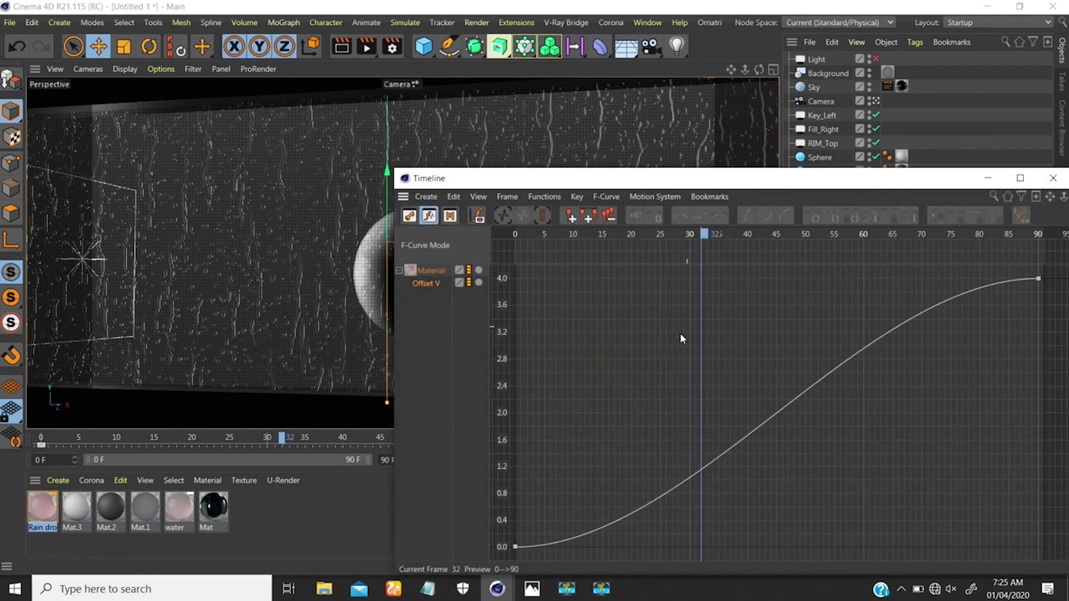
key("ctrl+a")
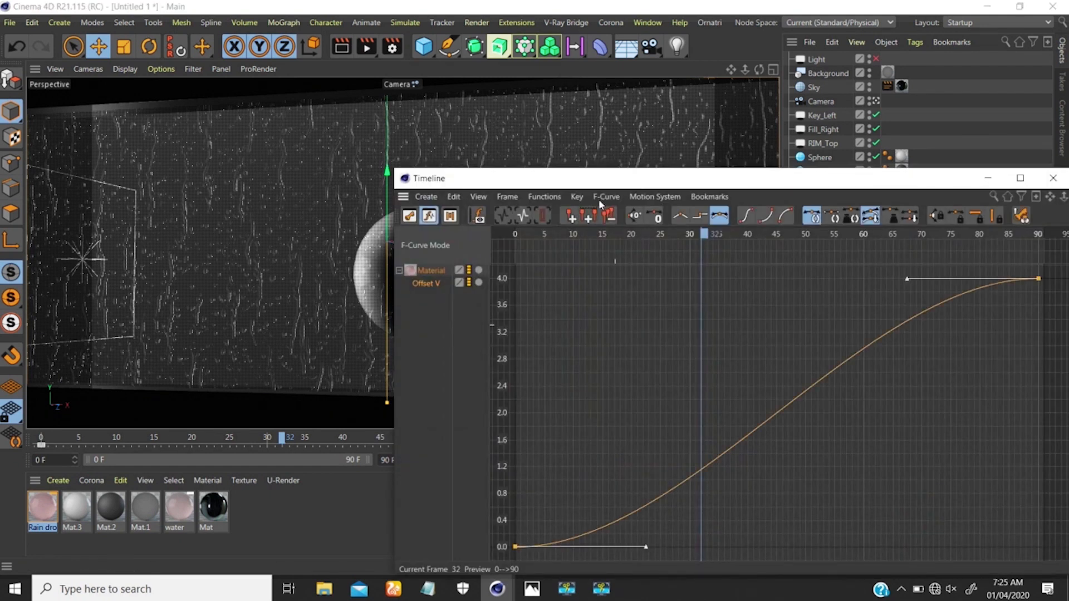
left_click(679, 217)
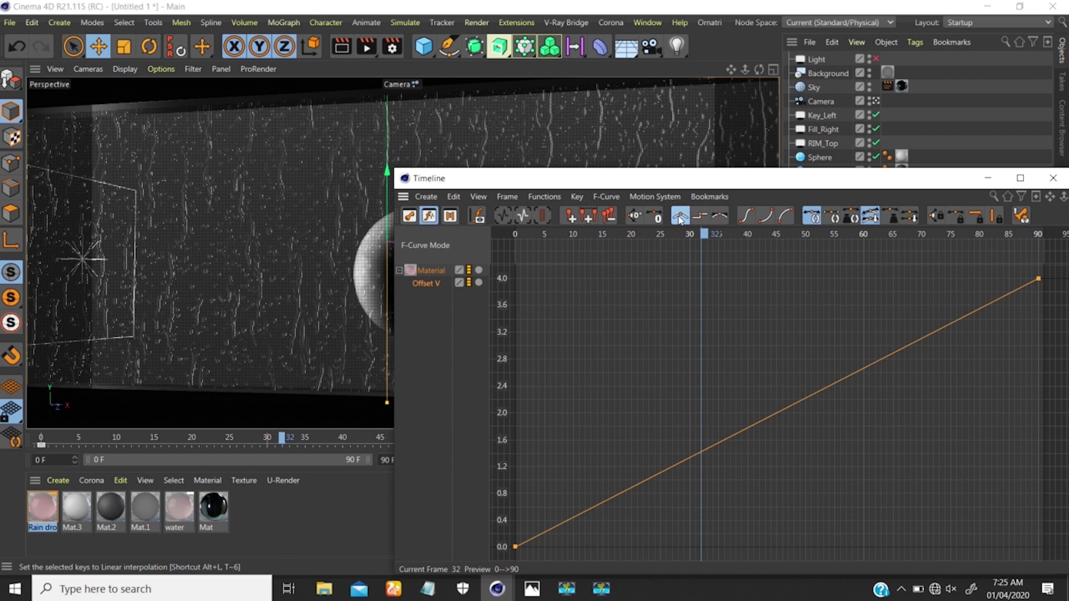
left_click(1053, 177)
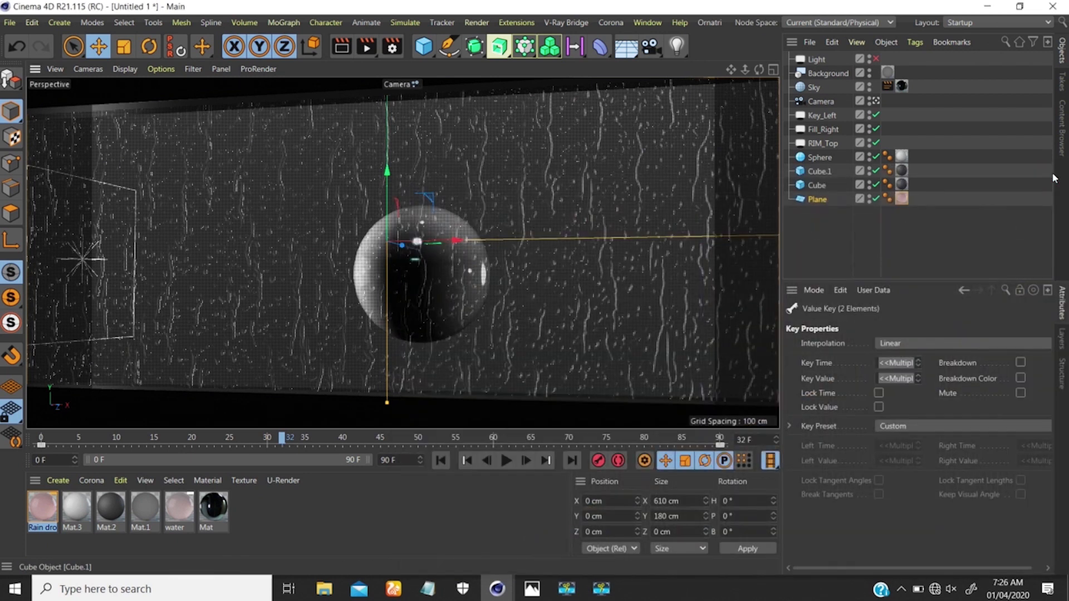
Replay the linear rain animation from the first frame with nothing selected, and stop it.
left_click(440, 461)
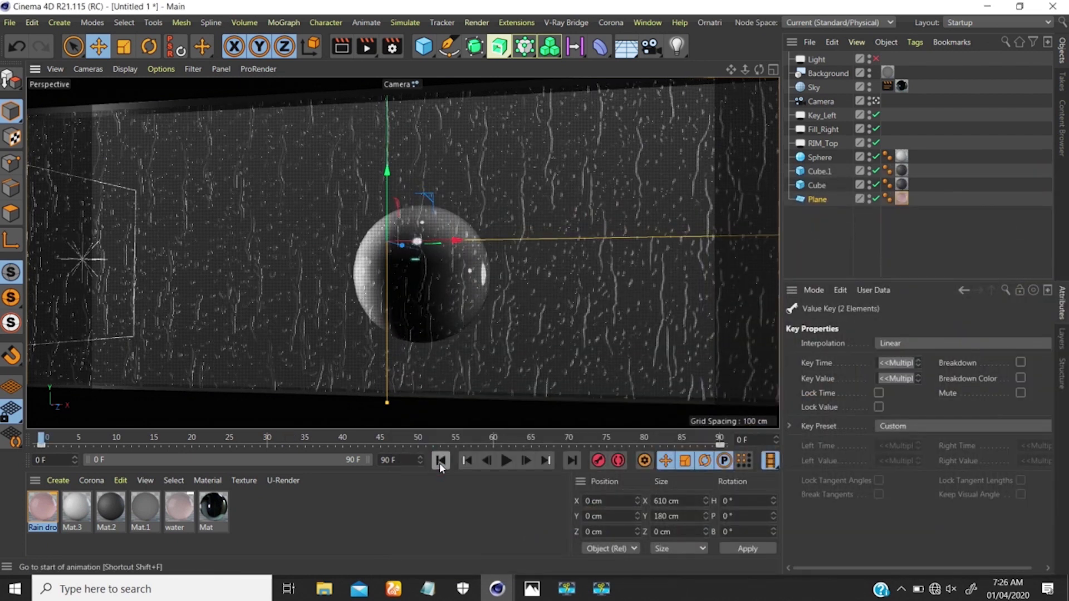
left_click(506, 460)
left_click(811, 262)
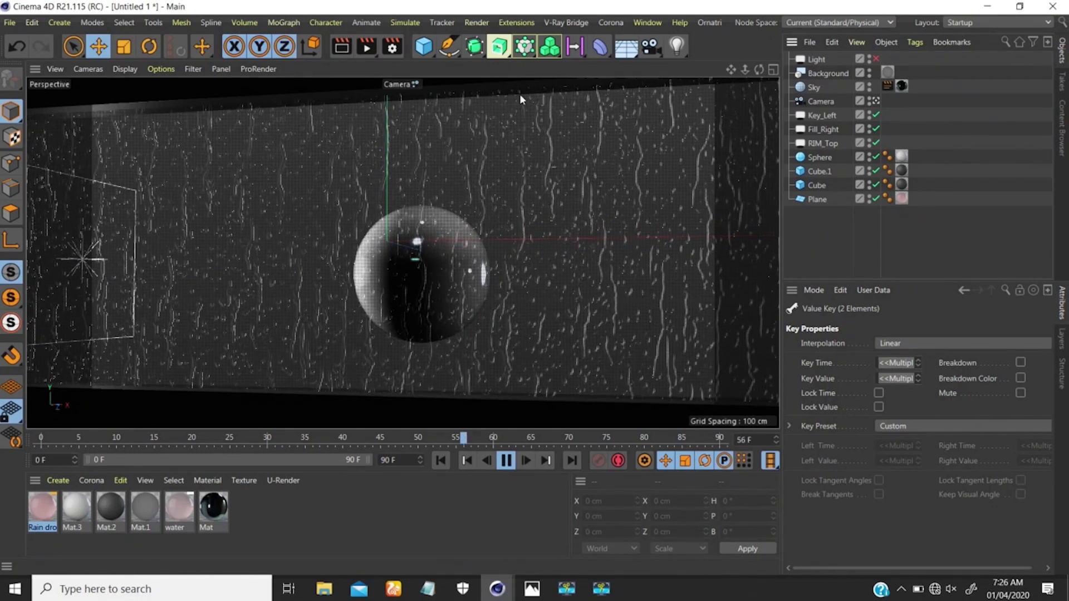
left_click(508, 461)
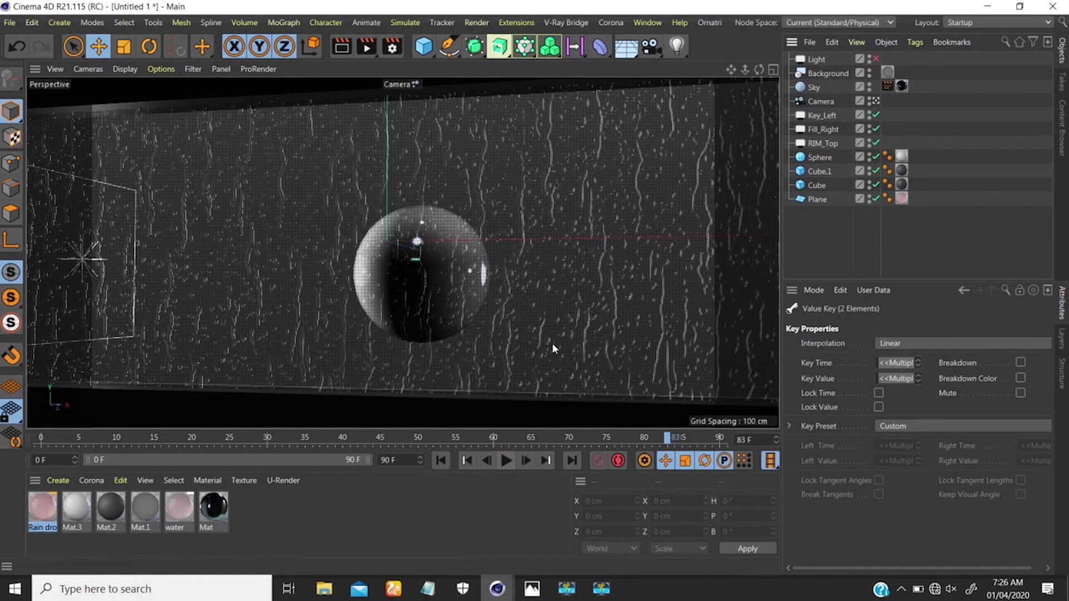